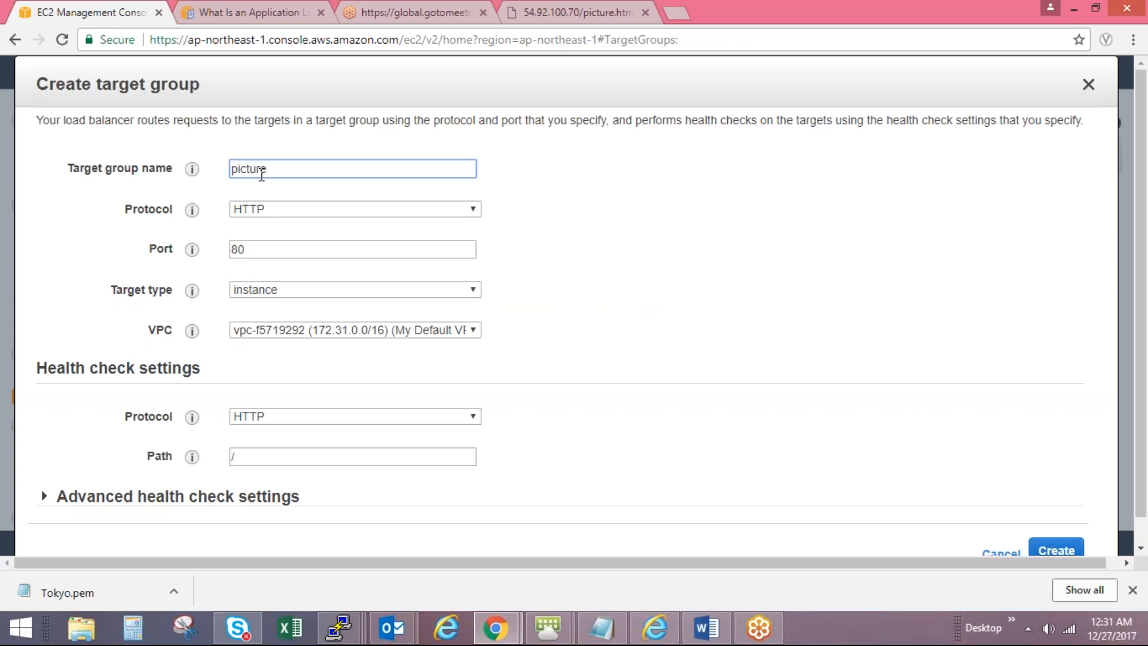
Step: Set the picture target group's target type to instance and its VPC to vpc-f5719292 (My Default VPC)
key(alt+Tab)
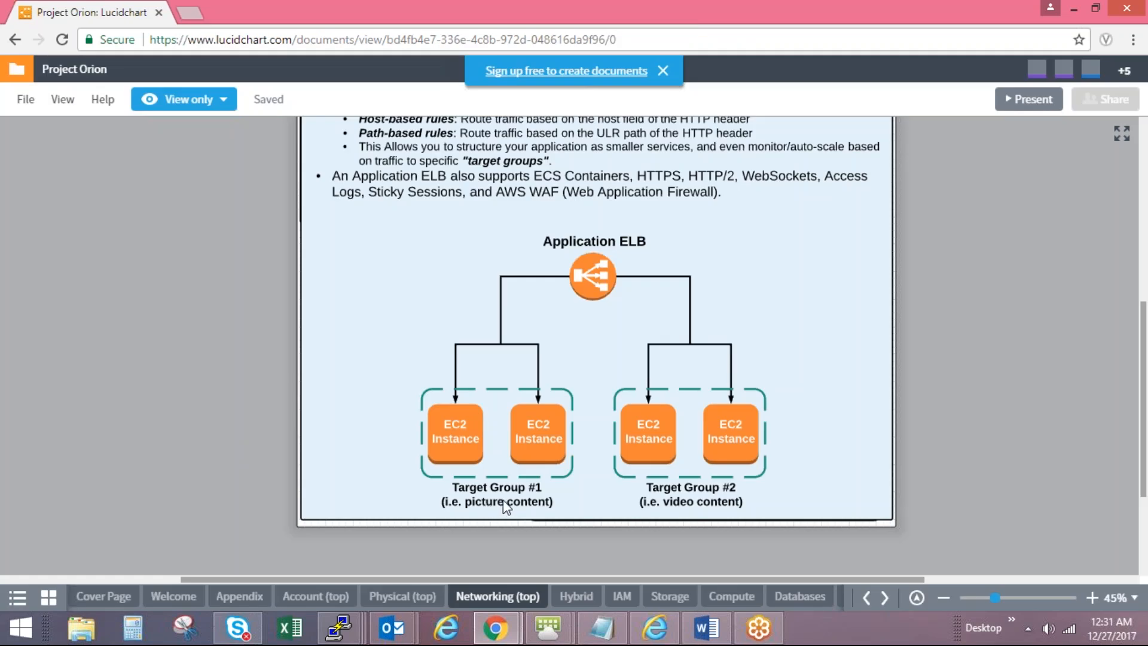
key(alt+Tab)
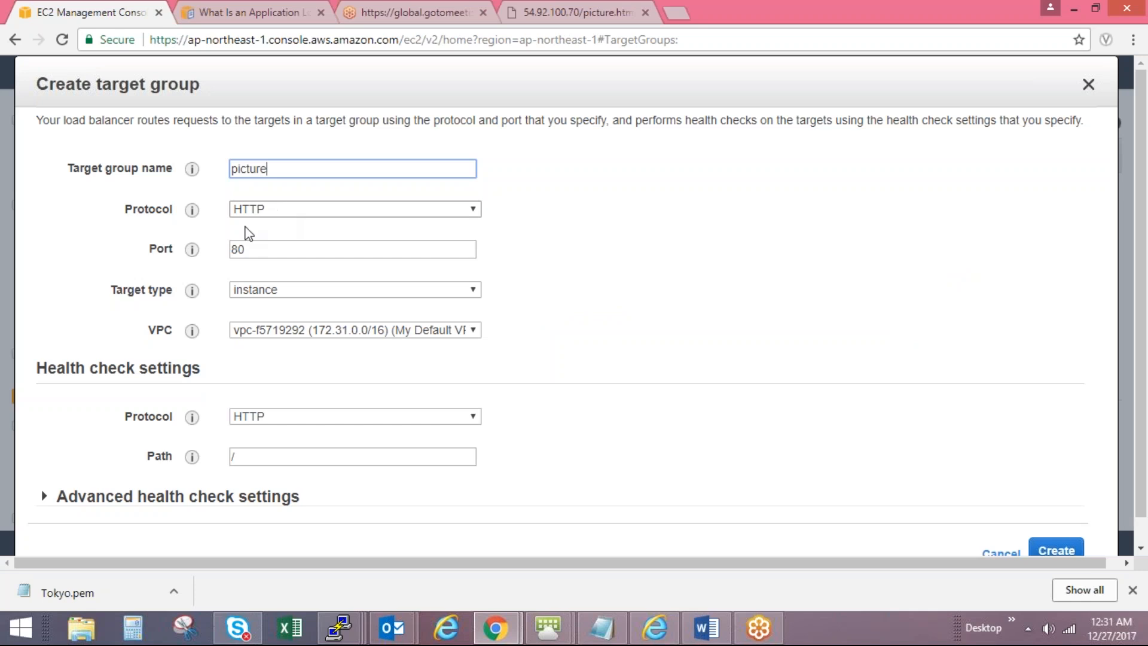
click(286, 290)
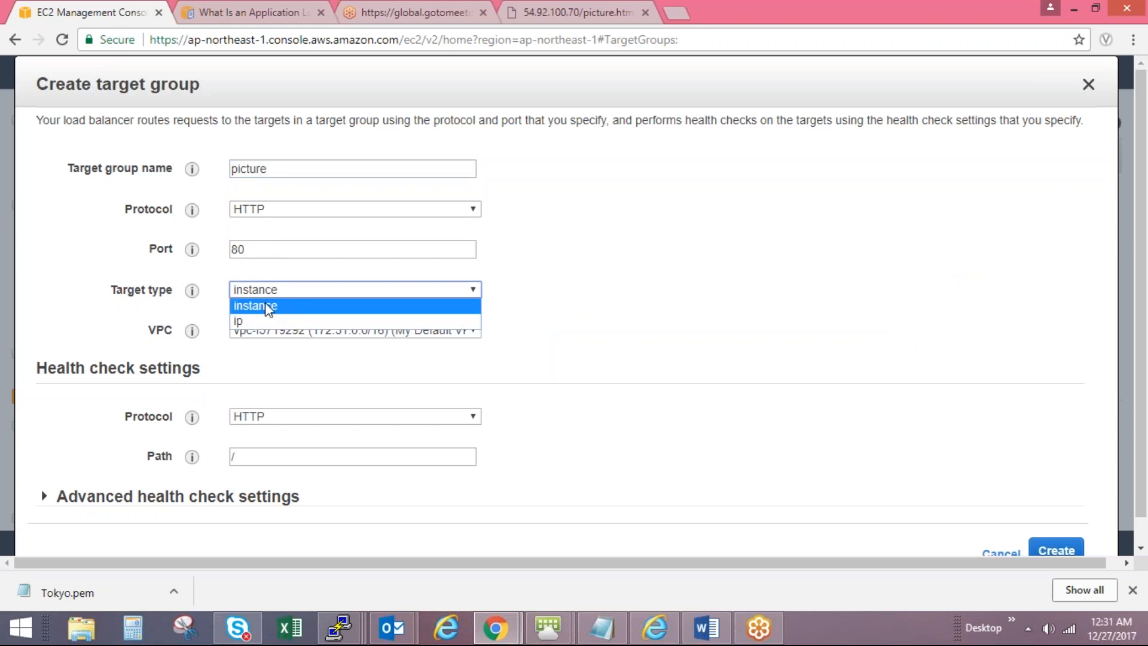
click(264, 304)
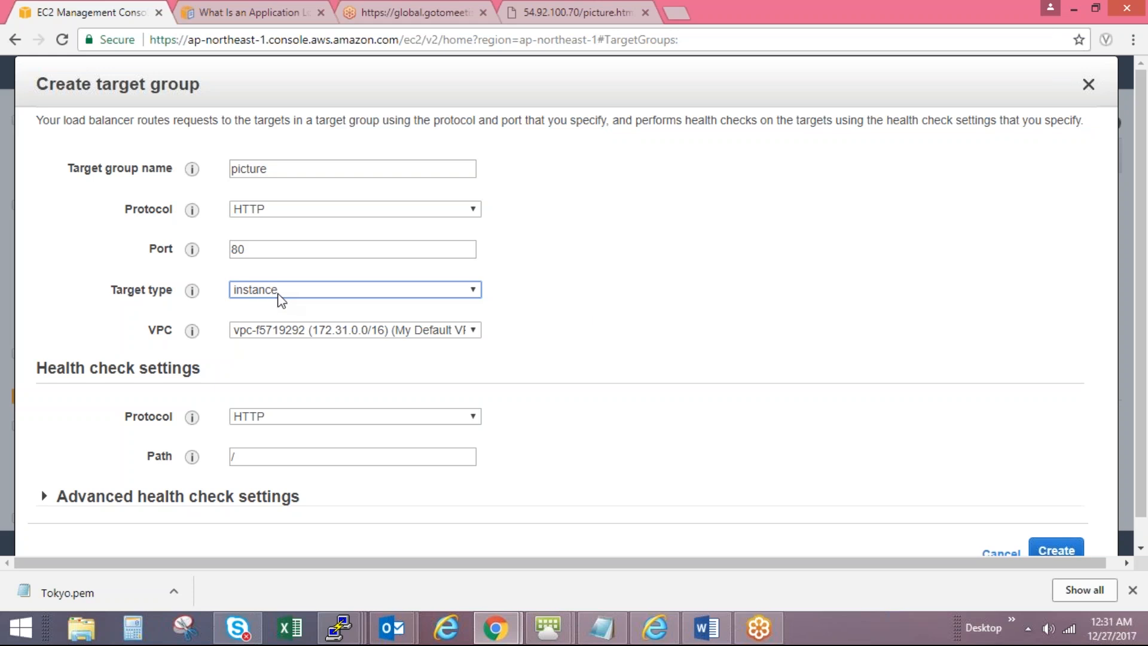
click(602, 319)
scroll(603, 318, down, 1)
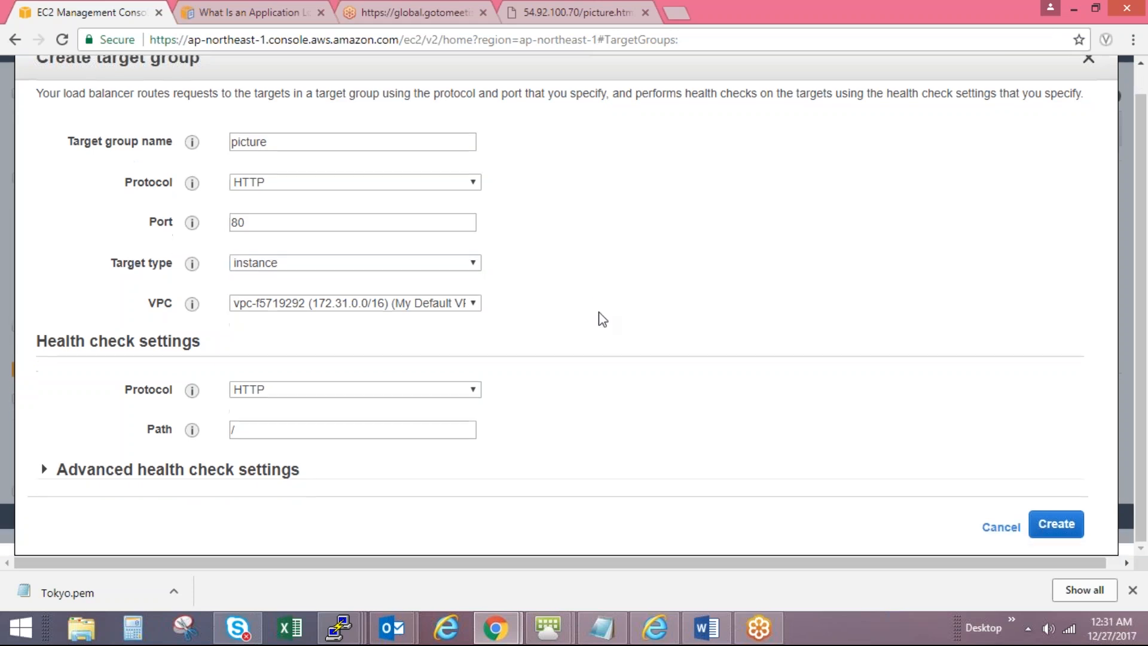
click(320, 302)
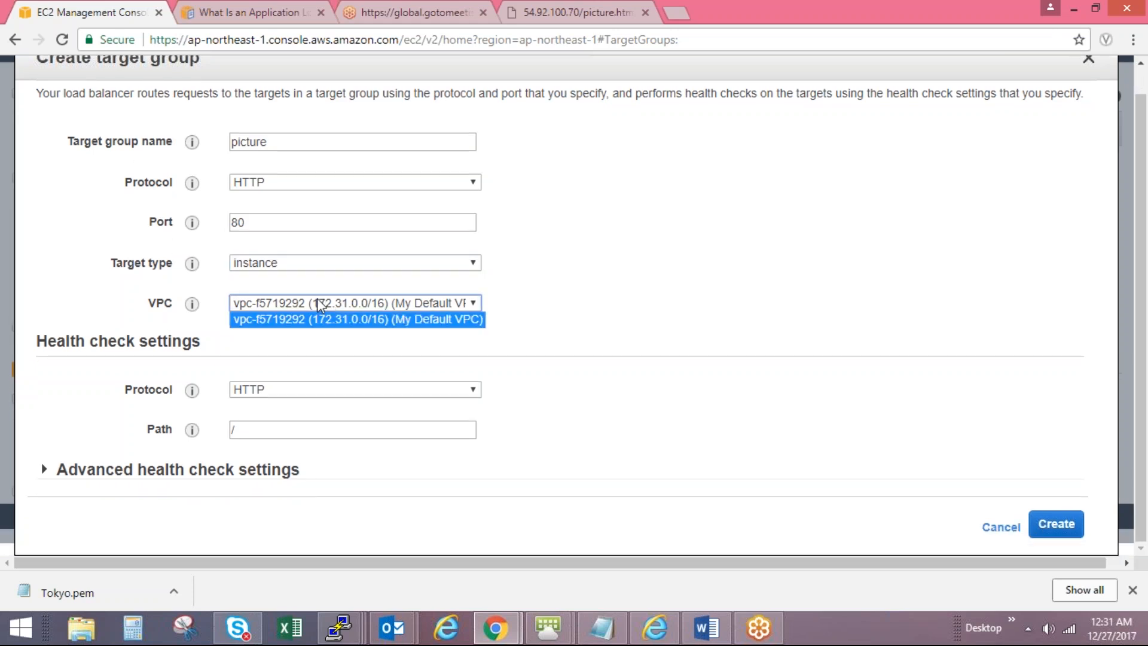
click(294, 319)
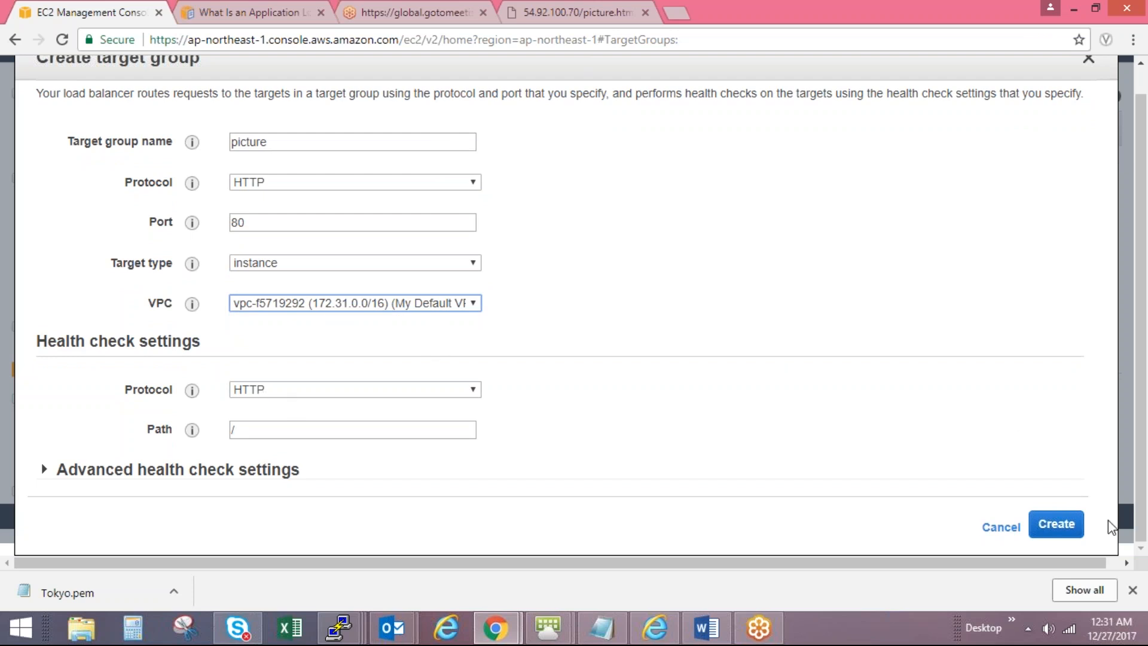
Step: Set the healthy threshold to 2 in the advanced health check settings and create the picture target group
click(45, 469)
scroll(604, 532, down, 3)
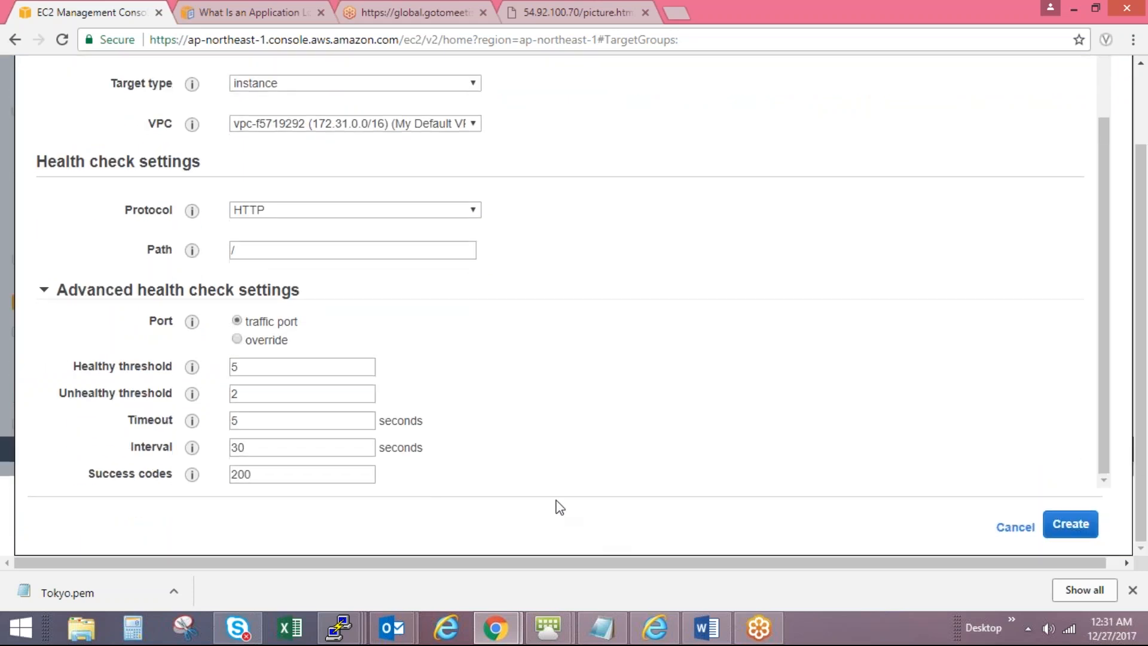
double_click(237, 367)
text(2)
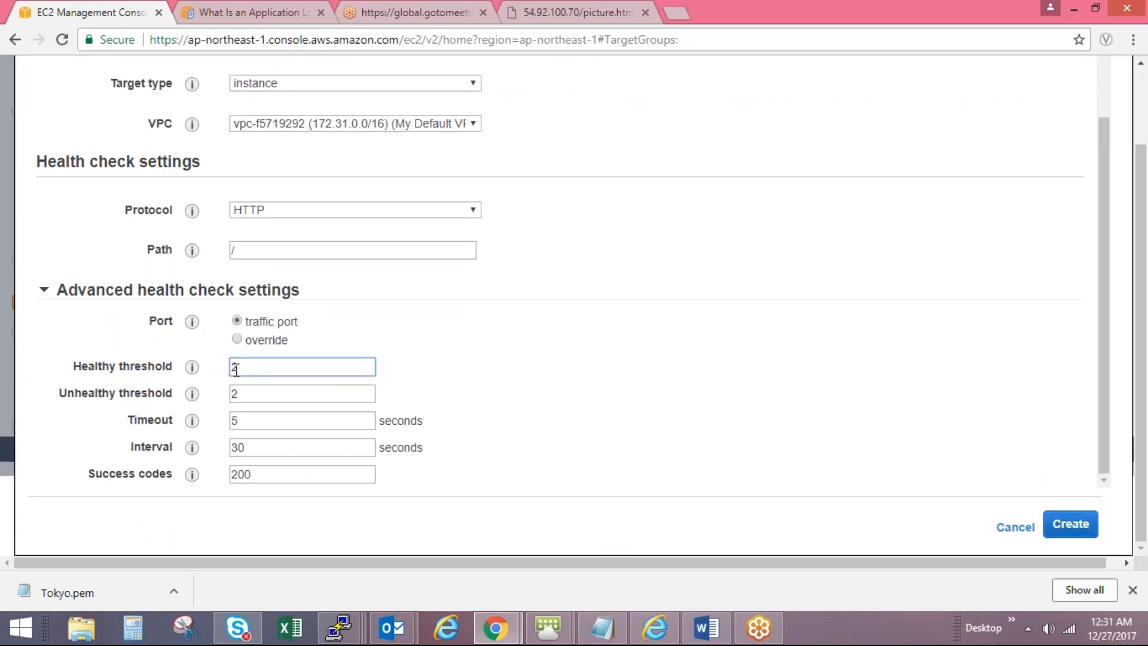
click(737, 407)
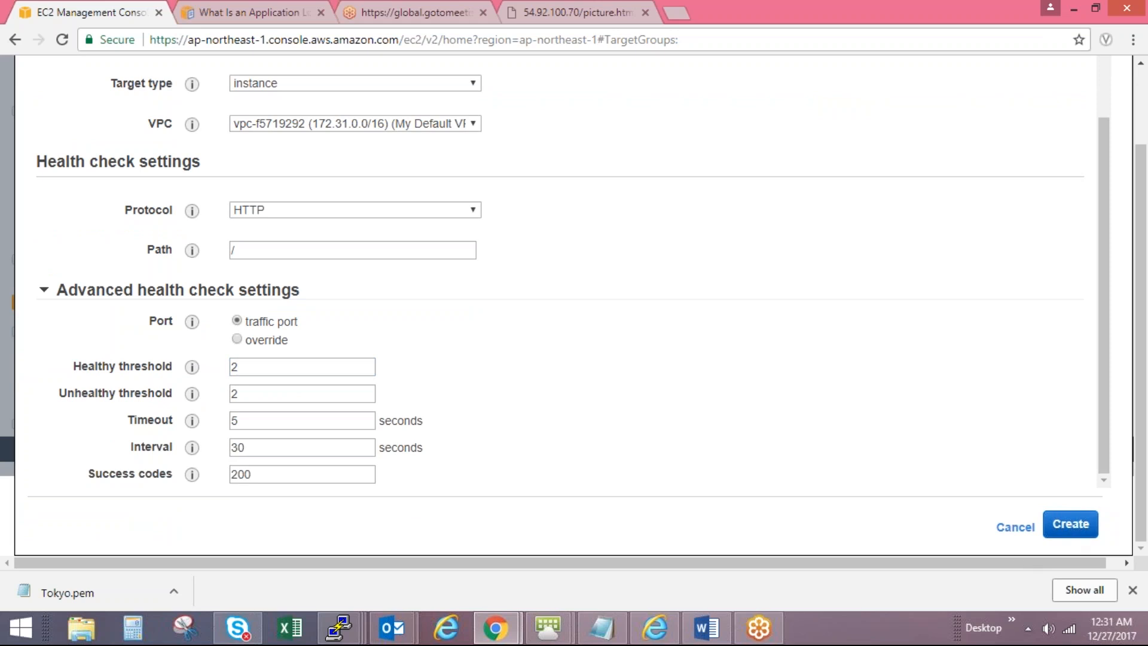
click(1070, 524)
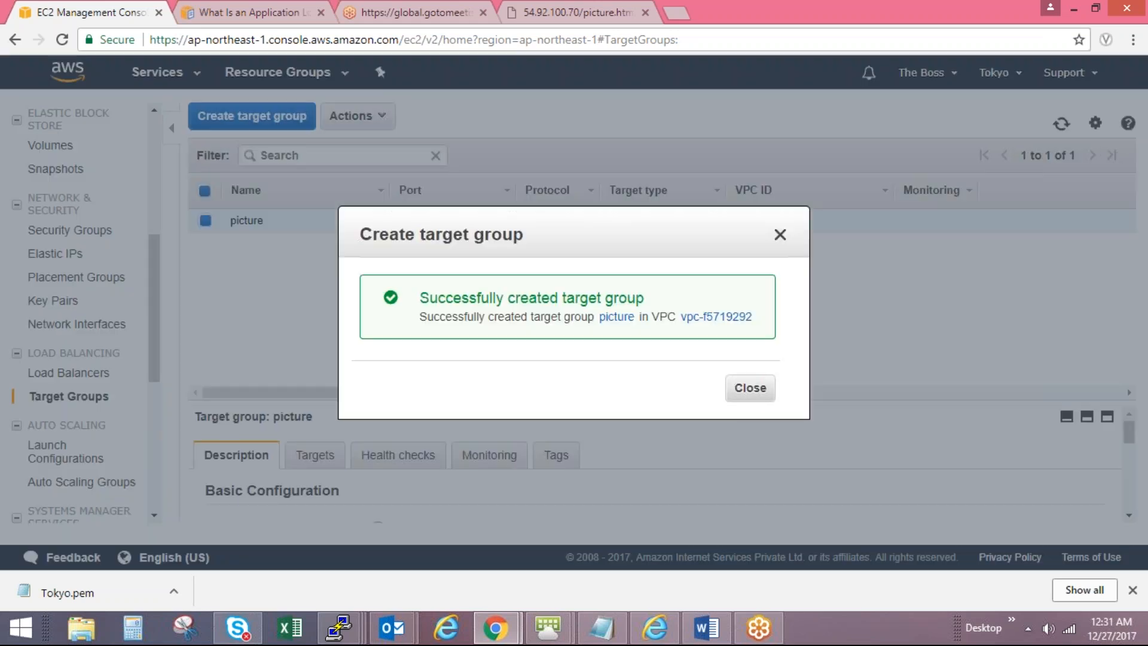
click(754, 388)
Step: Start another target group named vedio with ip as its target type
key(alt+Tab)
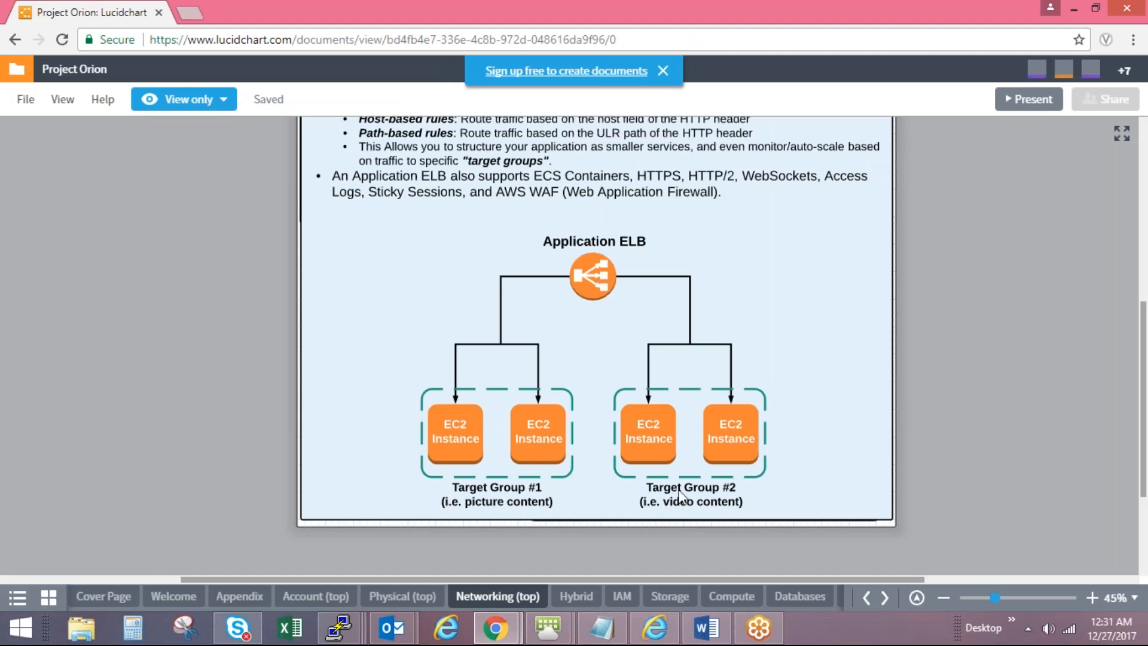
key(alt+Tab)
click(251, 115)
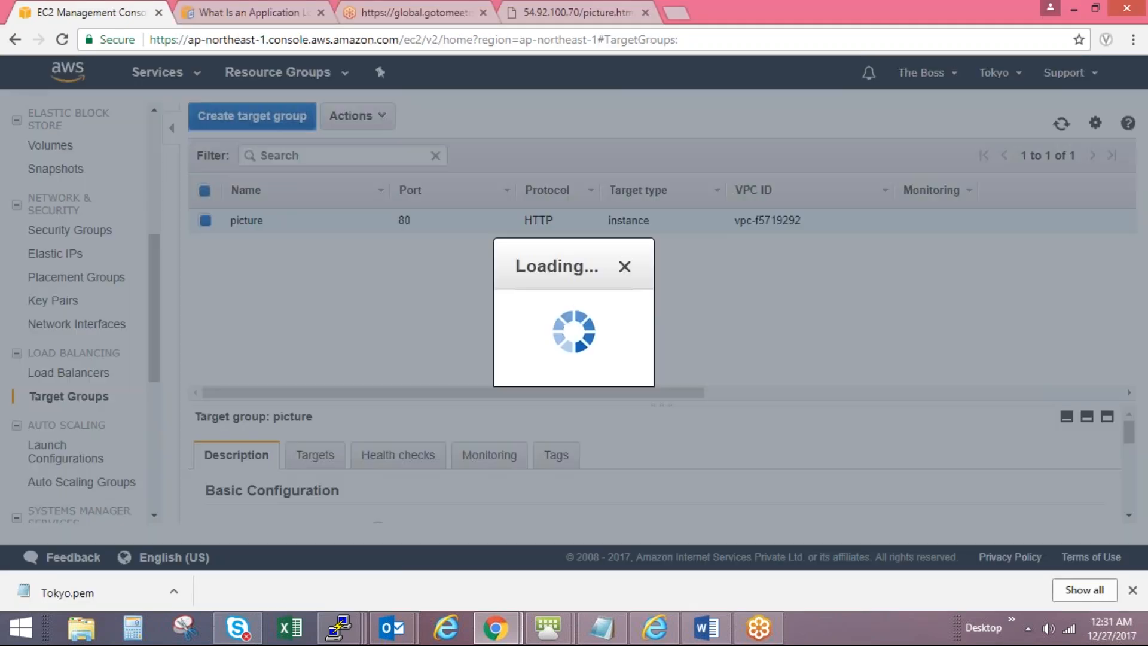
click(272, 173)
text(vedio)
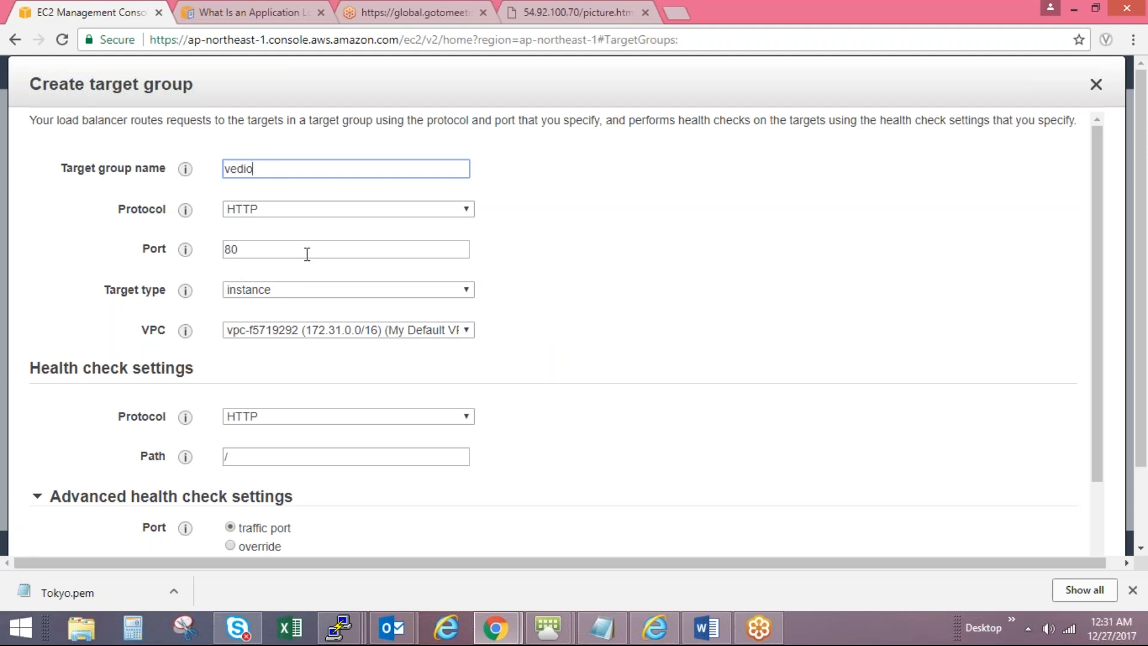
click(300, 289)
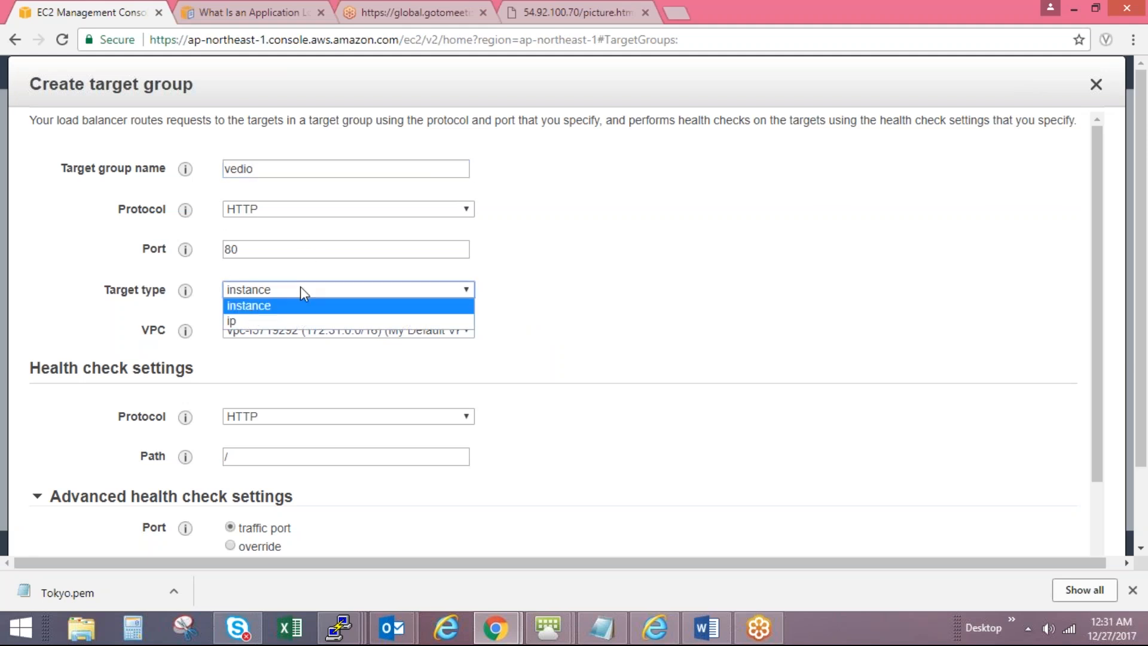
click(256, 319)
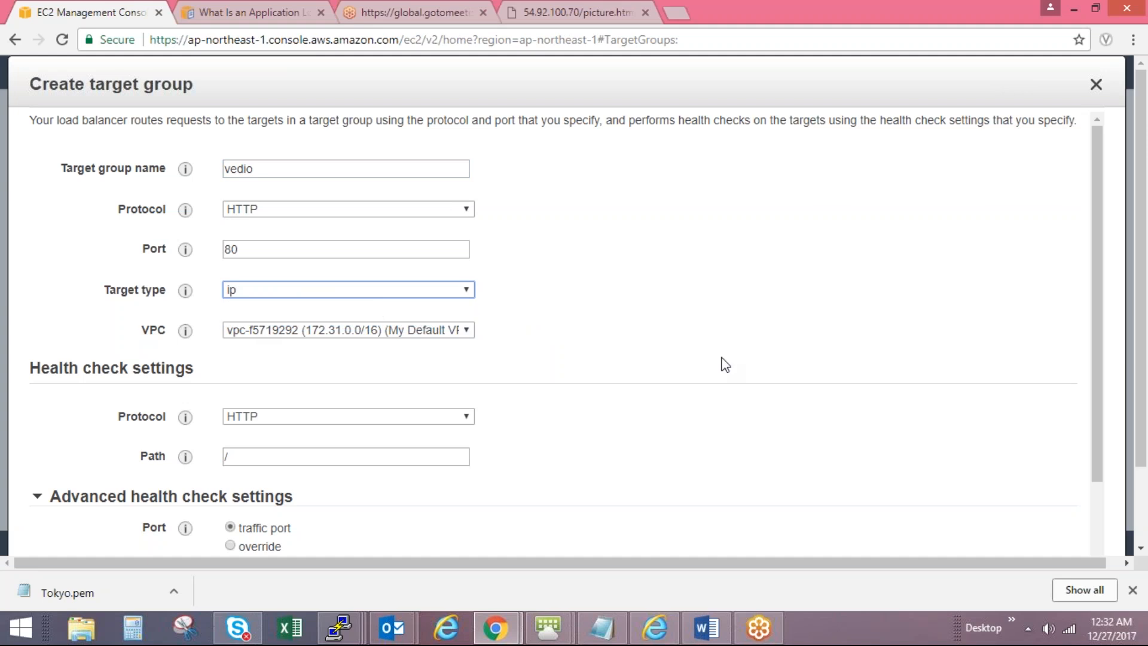
Step: Set the healthy threshold to 2 for the vedio target group and create it
drag(1100, 389, 1099, 487)
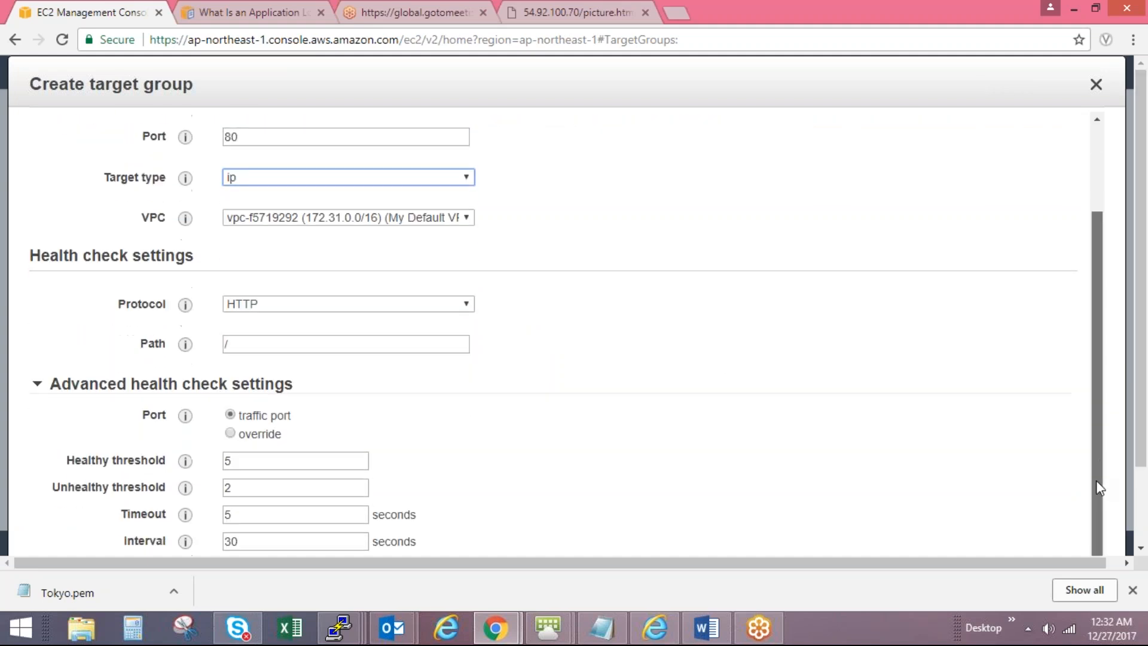
double_click(232, 461)
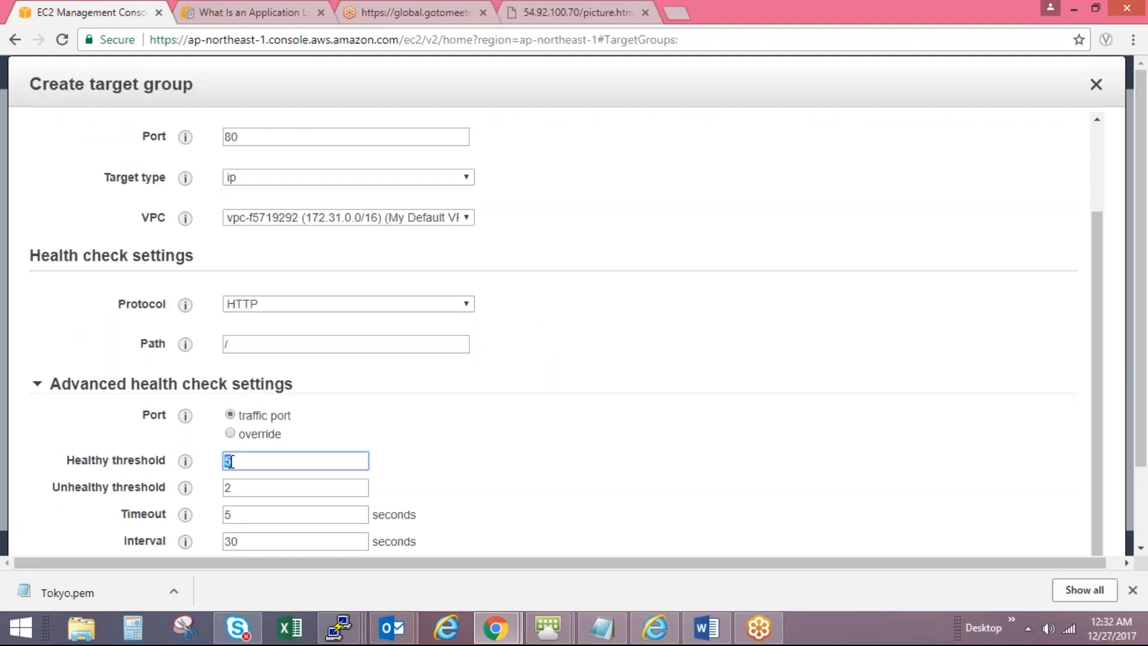
text(2)
scroll(1140, 538, down, 2)
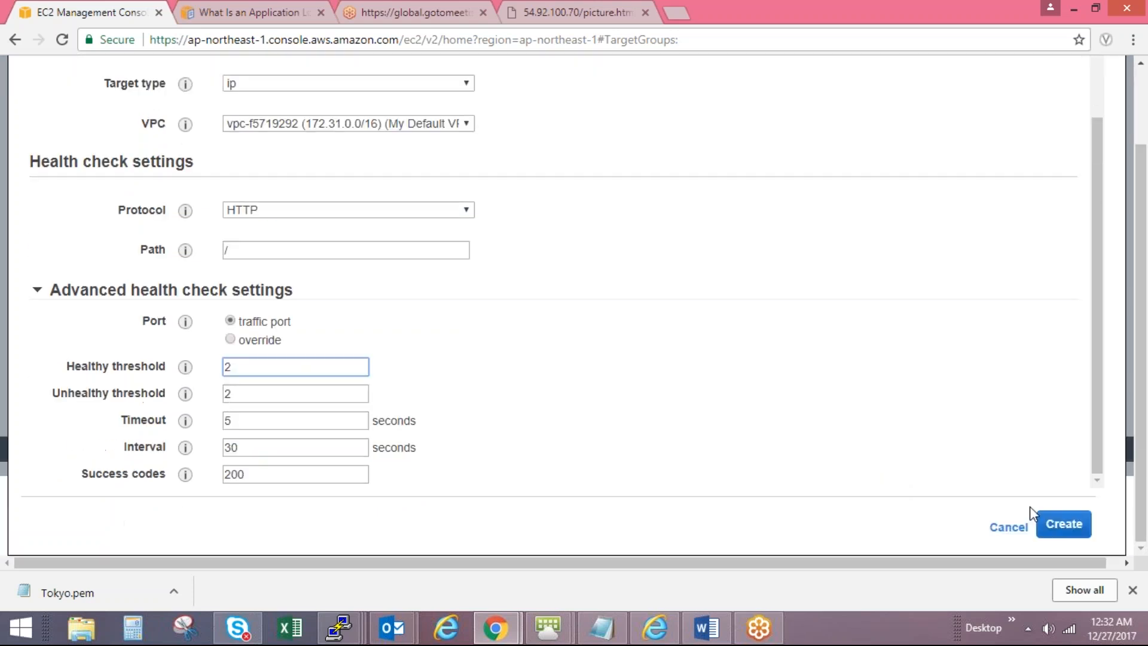
click(1080, 527)
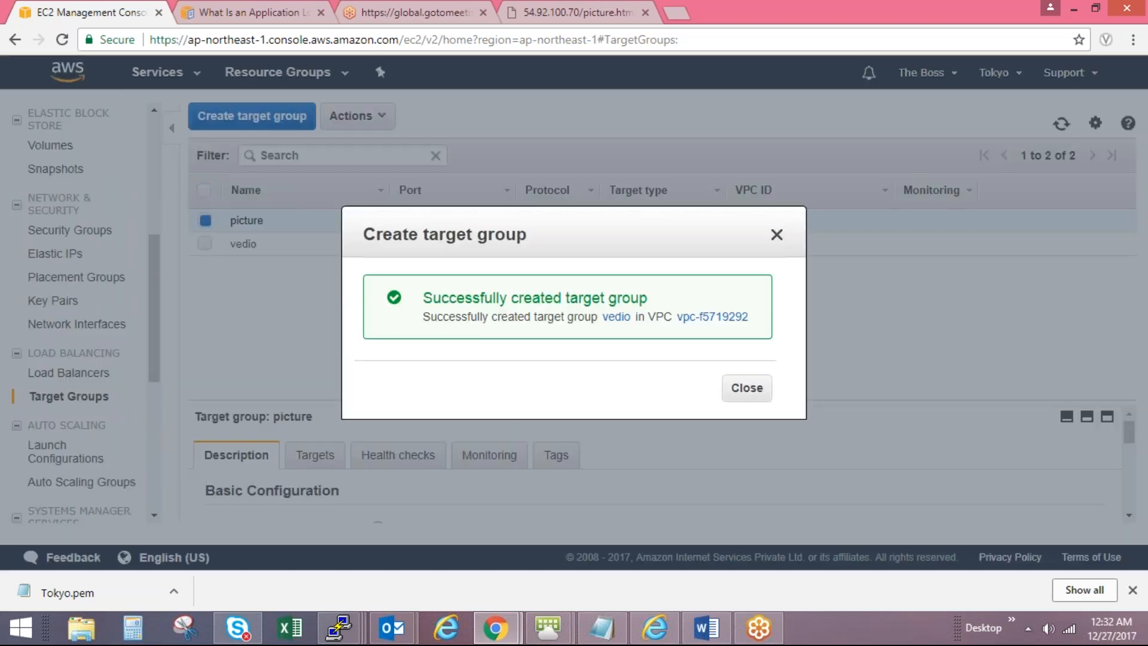
click(748, 390)
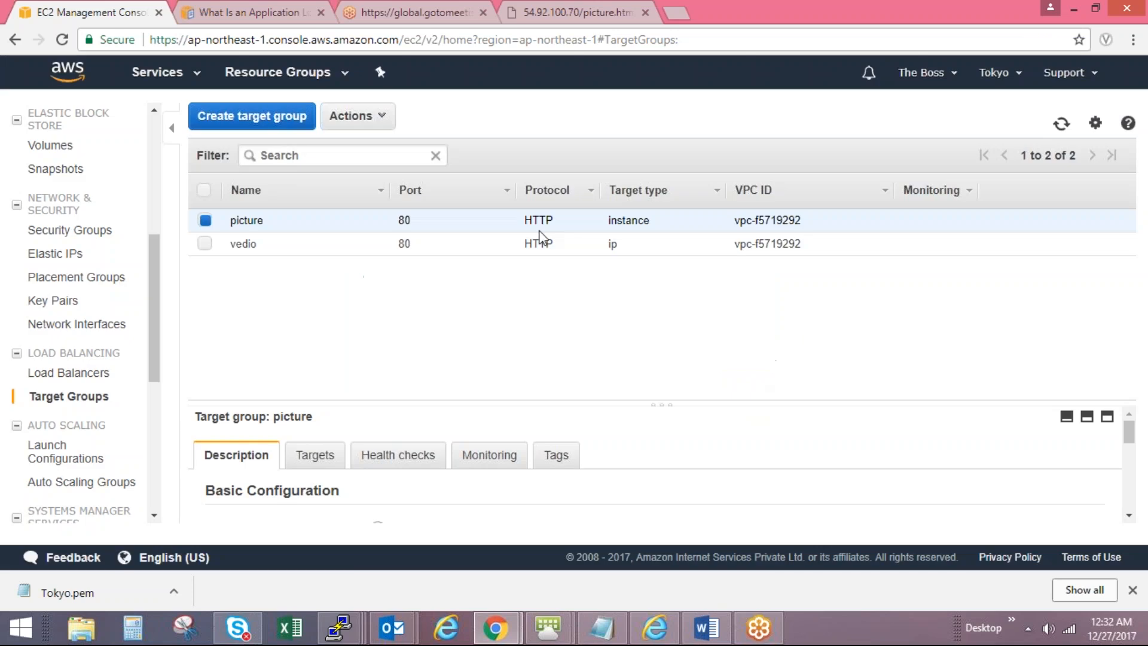
Step: Check the Application ELB diagram, and examine the picture target group's description and its registered targets section
key(alt+Tab)
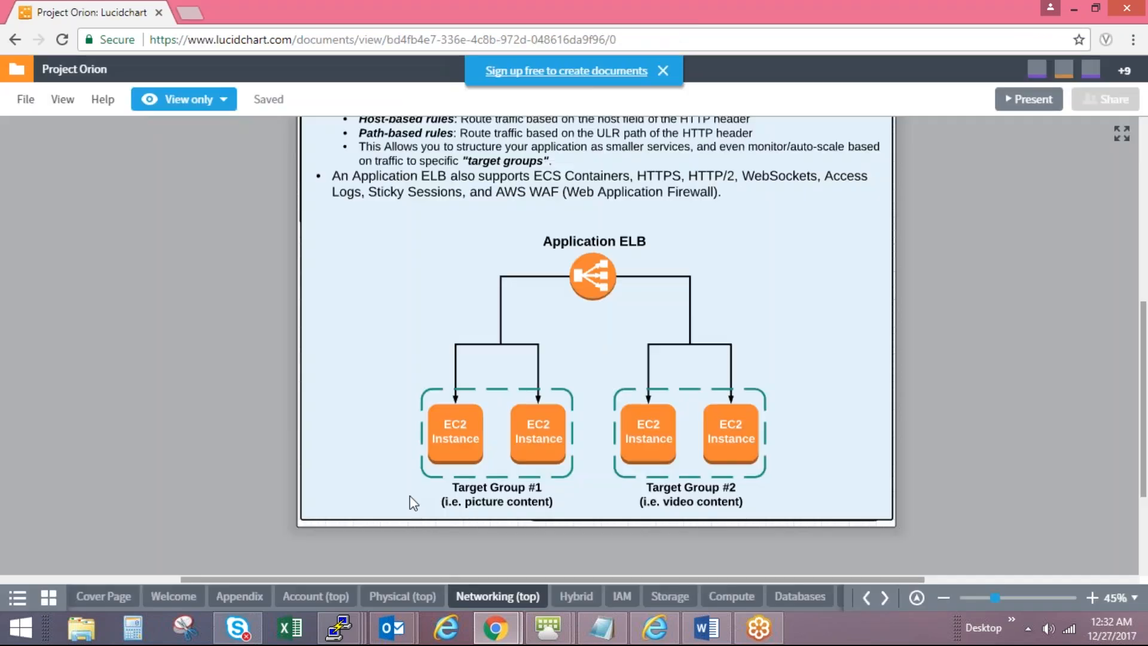
key(alt+Tab)
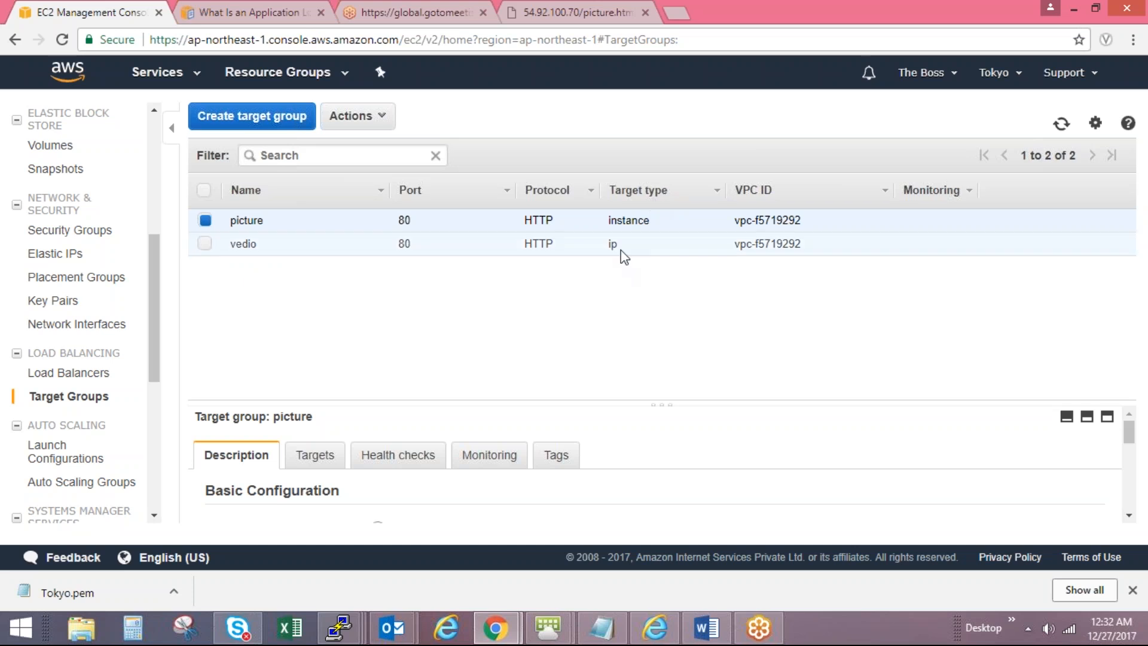
drag(1128, 435, 1132, 464)
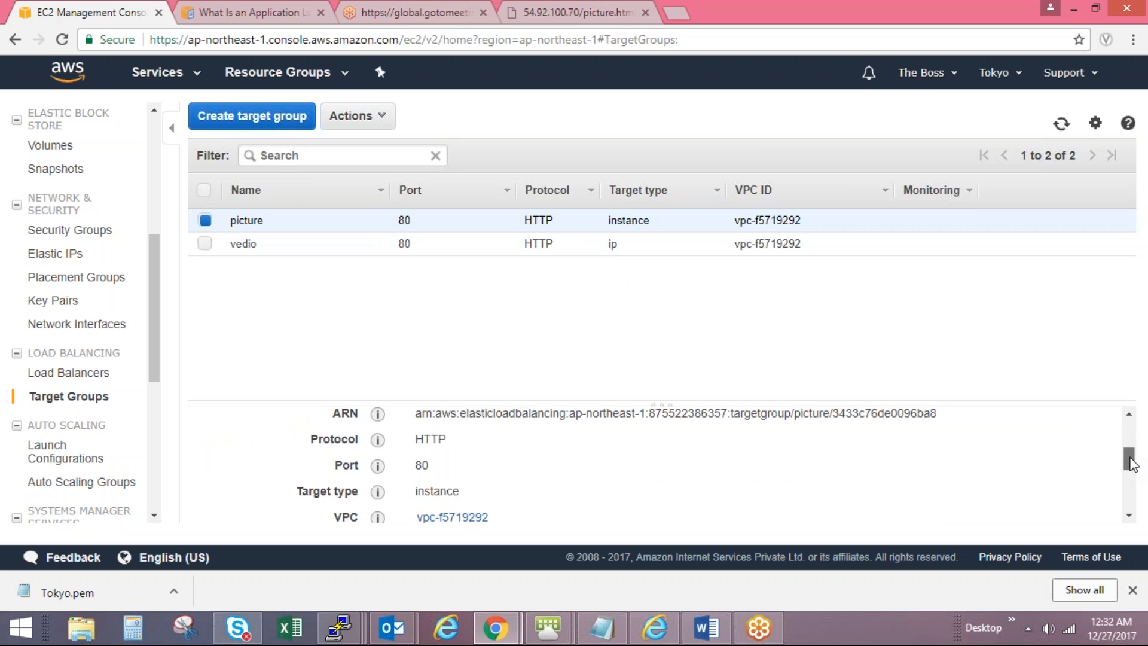
drag(765, 402, 765, 310)
drag(1133, 461, 1132, 400)
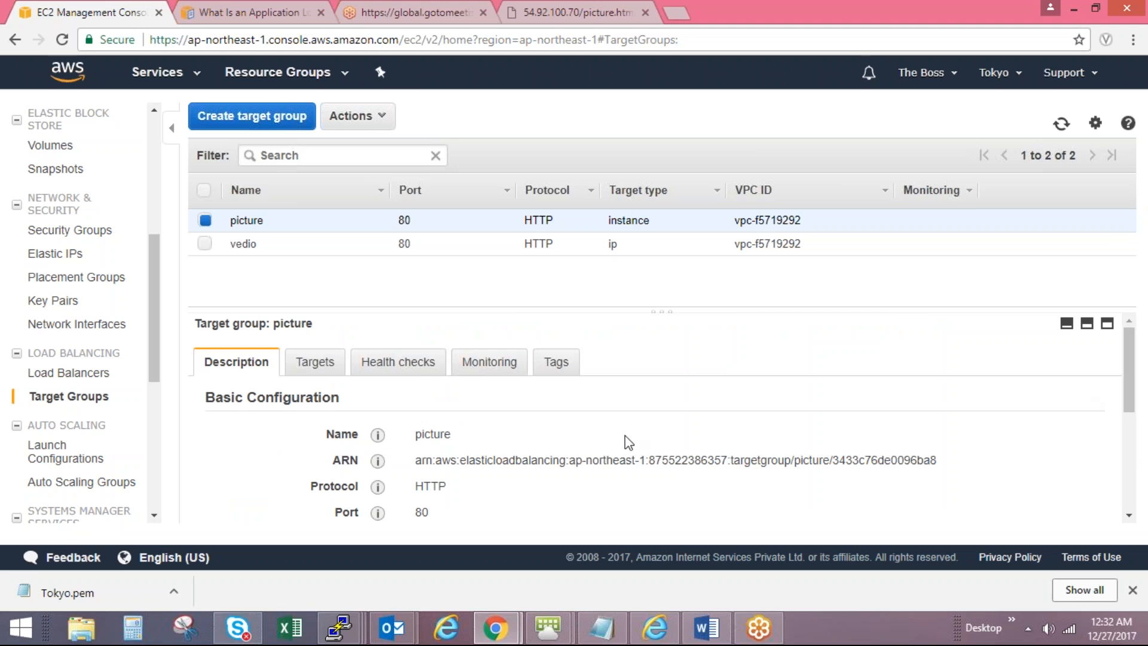
mouse_move(1136, 355)
mouse_down()
mouse_move(1122, 456)
mouse_move(1131, 341)
mouse_up()
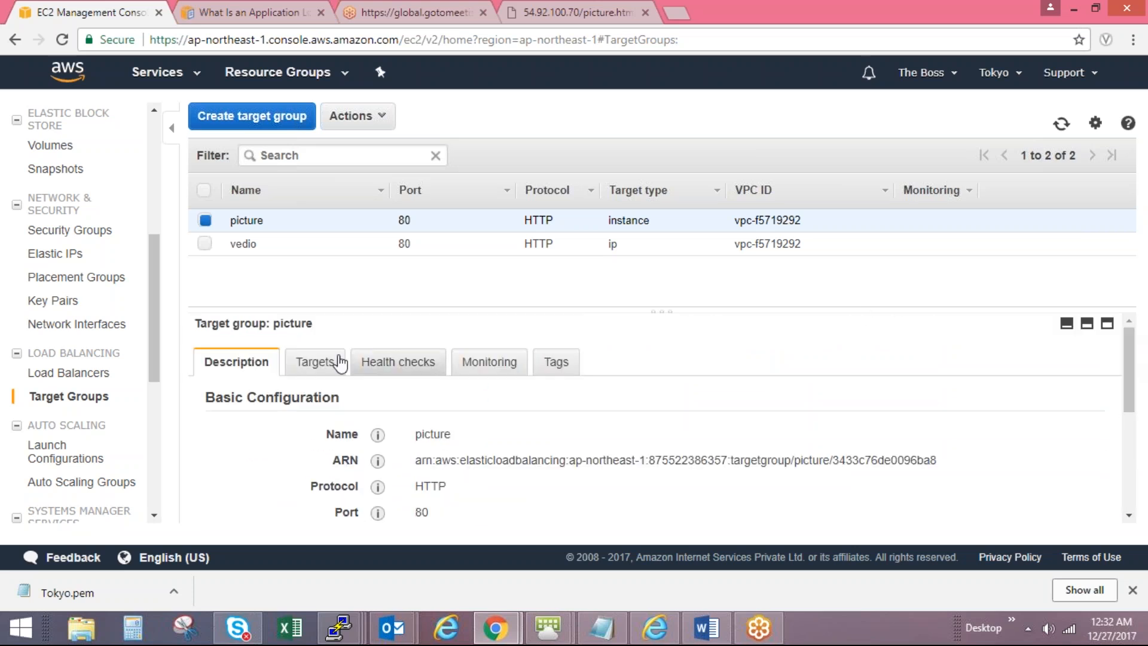
click(301, 363)
mouse_move(1129, 359)
mouse_down()
mouse_move(1134, 440)
mouse_move(1130, 321)
mouse_move(1130, 367)
mouse_move(1129, 356)
mouse_up()
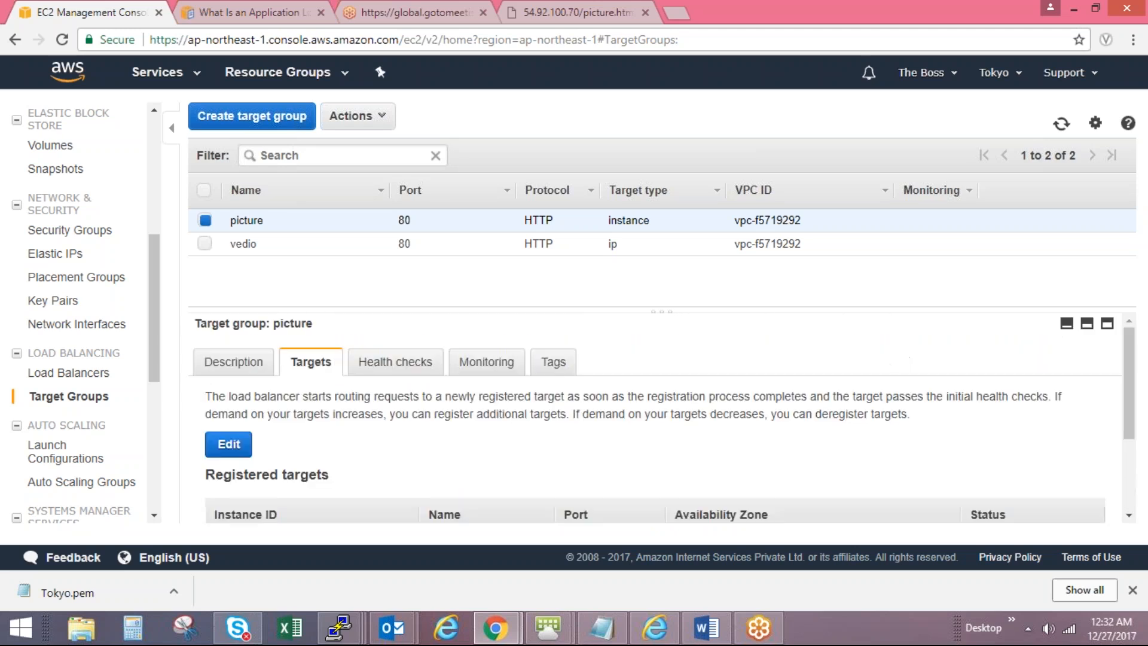
click(225, 447)
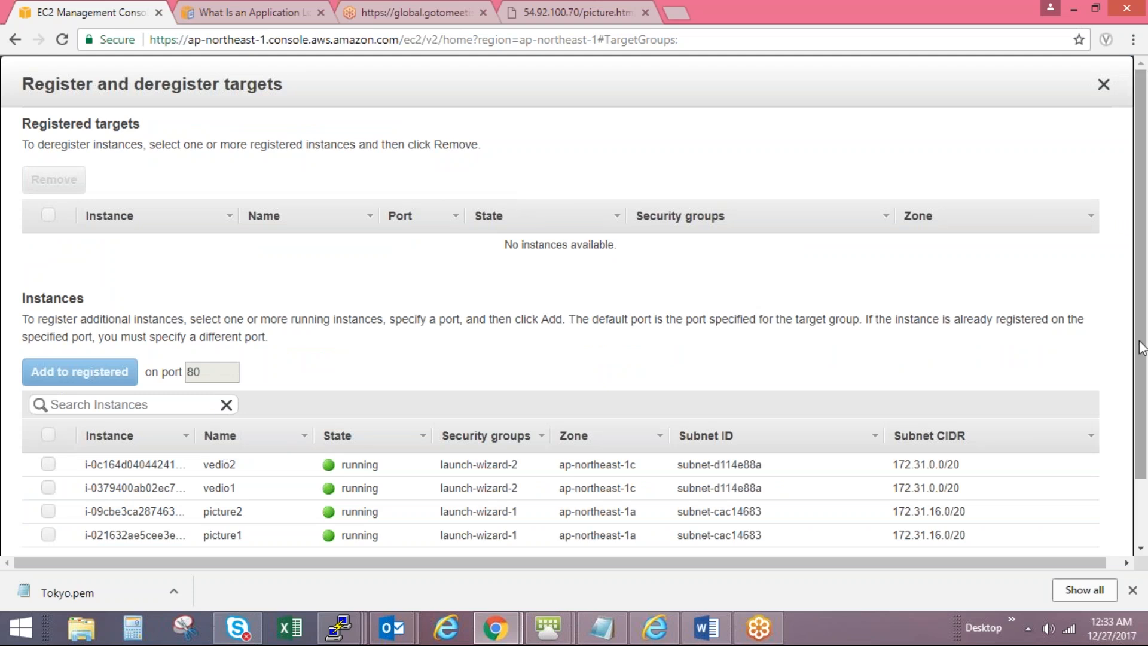
scroll(1142, 344, down, 2)
click(1024, 530)
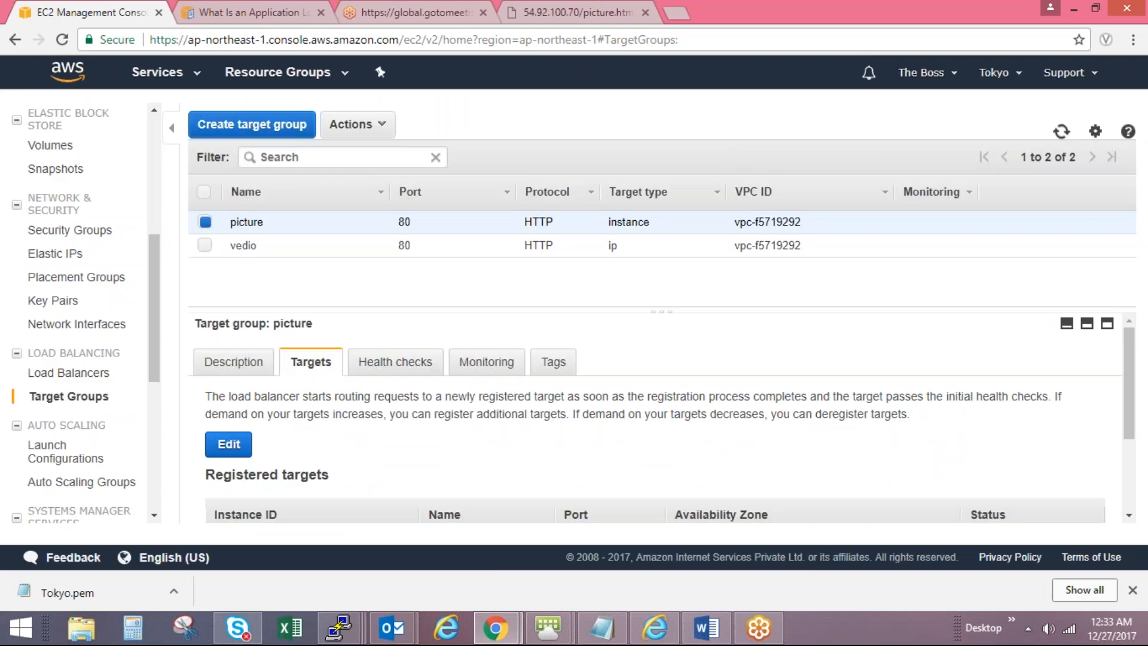
Step: Register the picture1 and picture2 instances on port 80 in the picture target group and save the targets
click(226, 443)
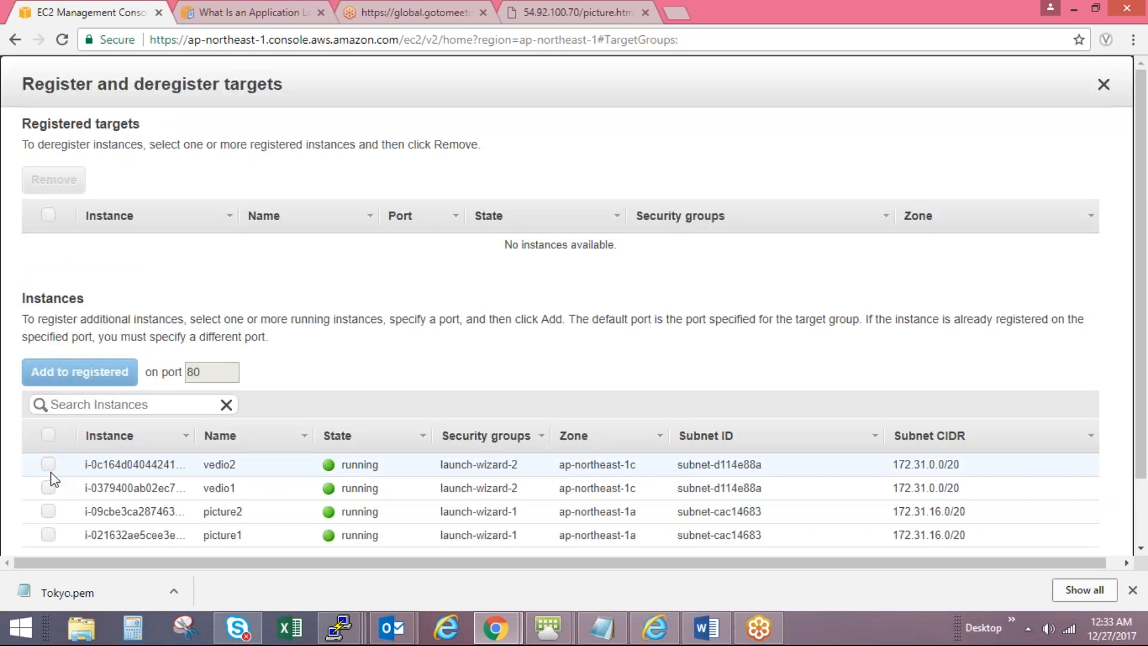
click(48, 512)
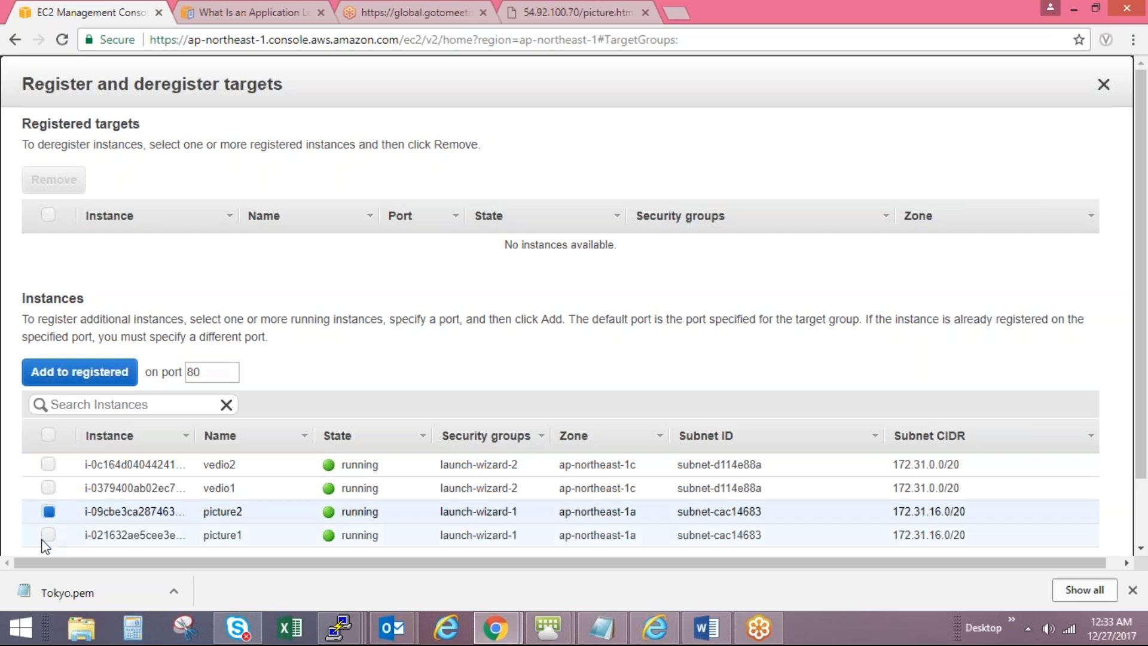
click(48, 535)
click(73, 372)
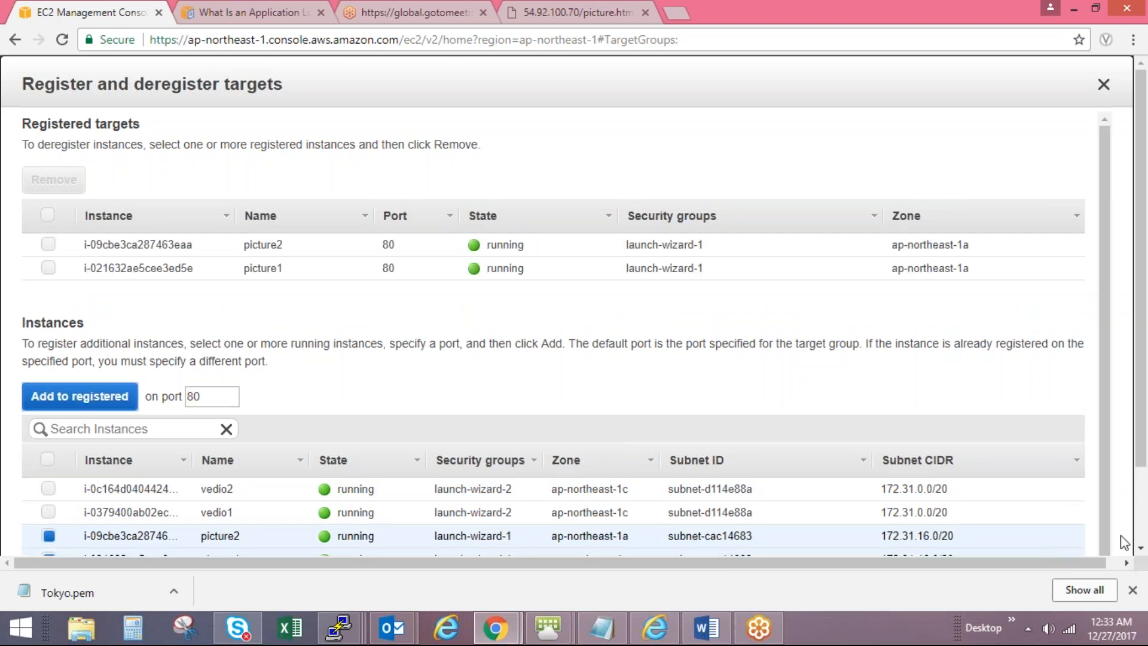
scroll(1110, 528, down, 2)
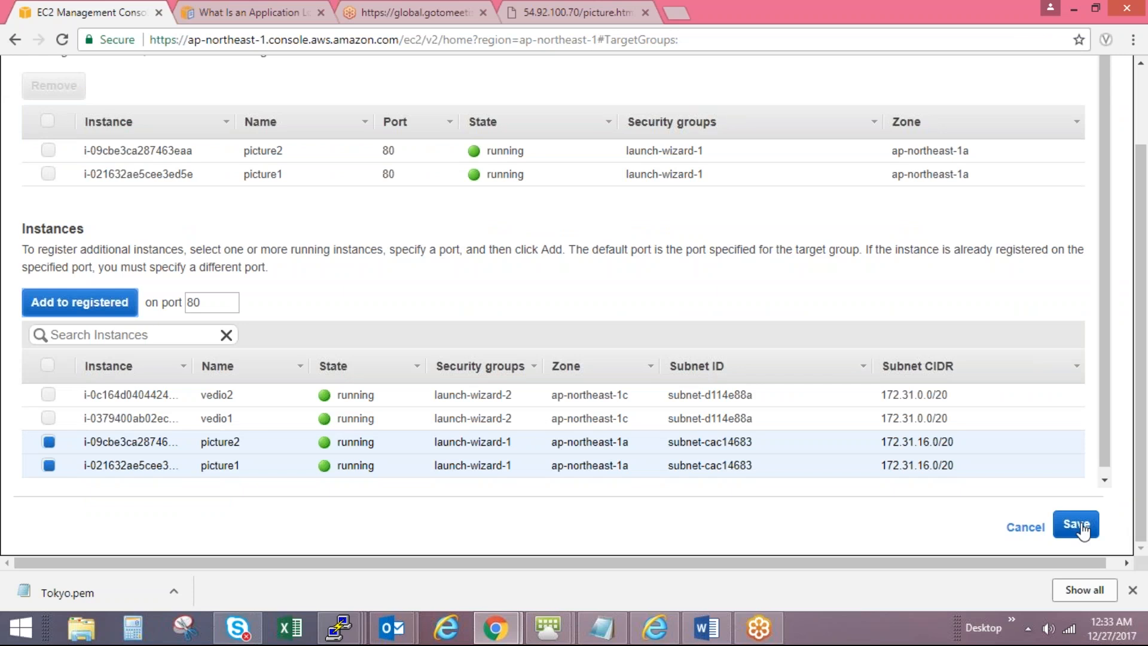
click(1080, 525)
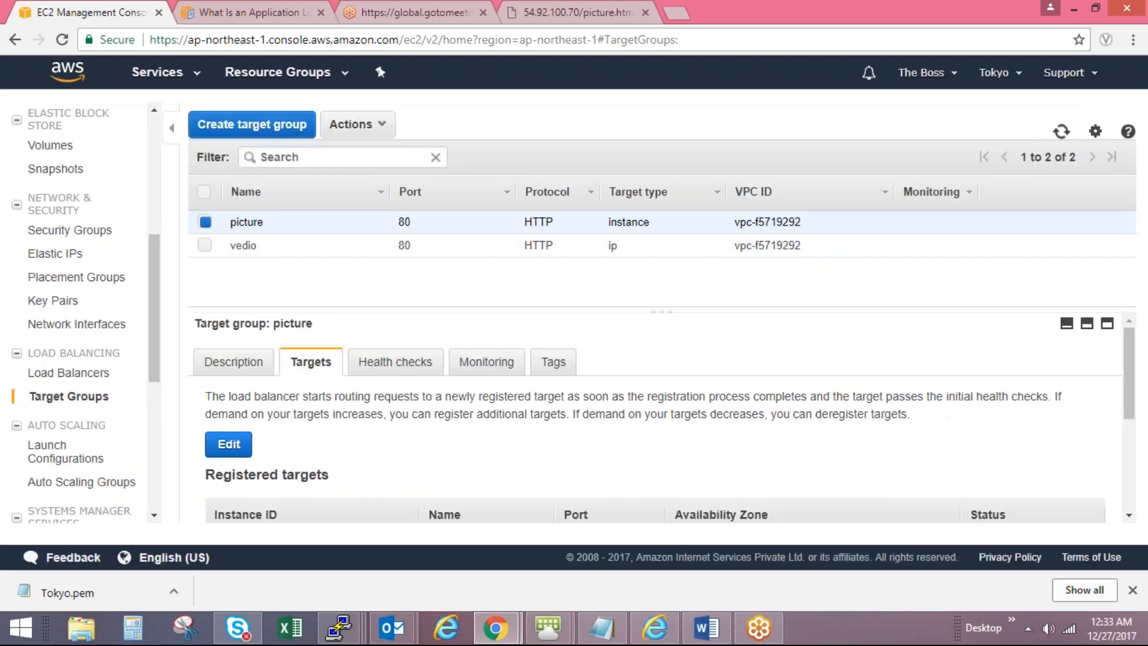
drag(1132, 422, 1132, 458)
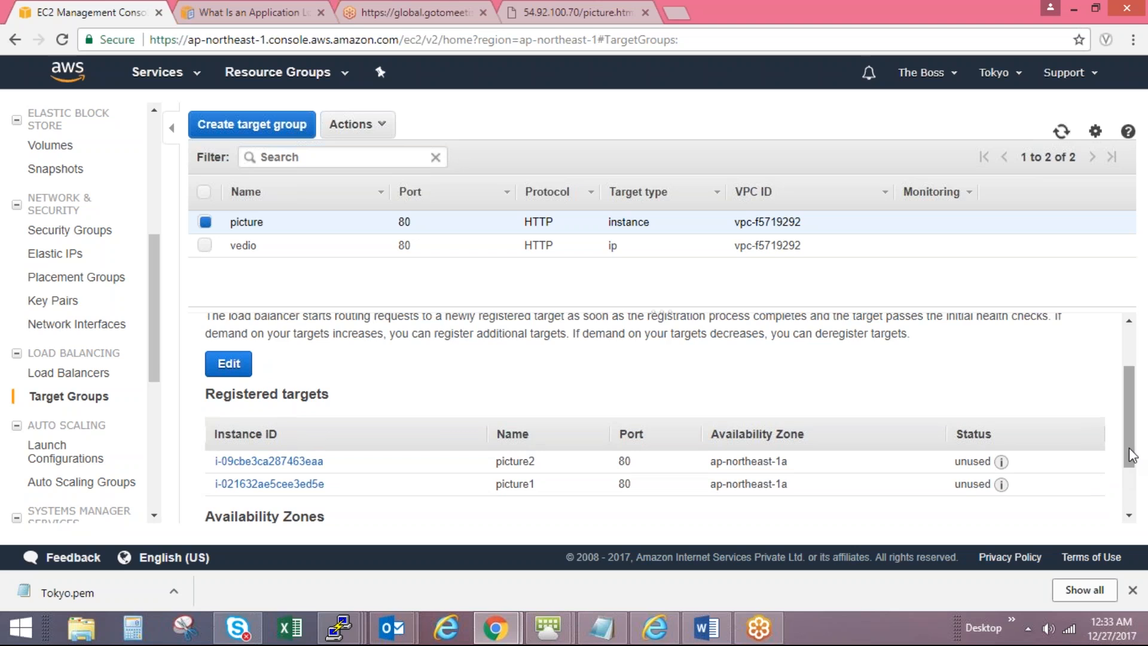
Step: Compare the Application ELB diagram in Lucidchart with the picture target group's registered targets and examine their status
key(alt+Tab)
key(alt+Tab)
key(alt+Tab)
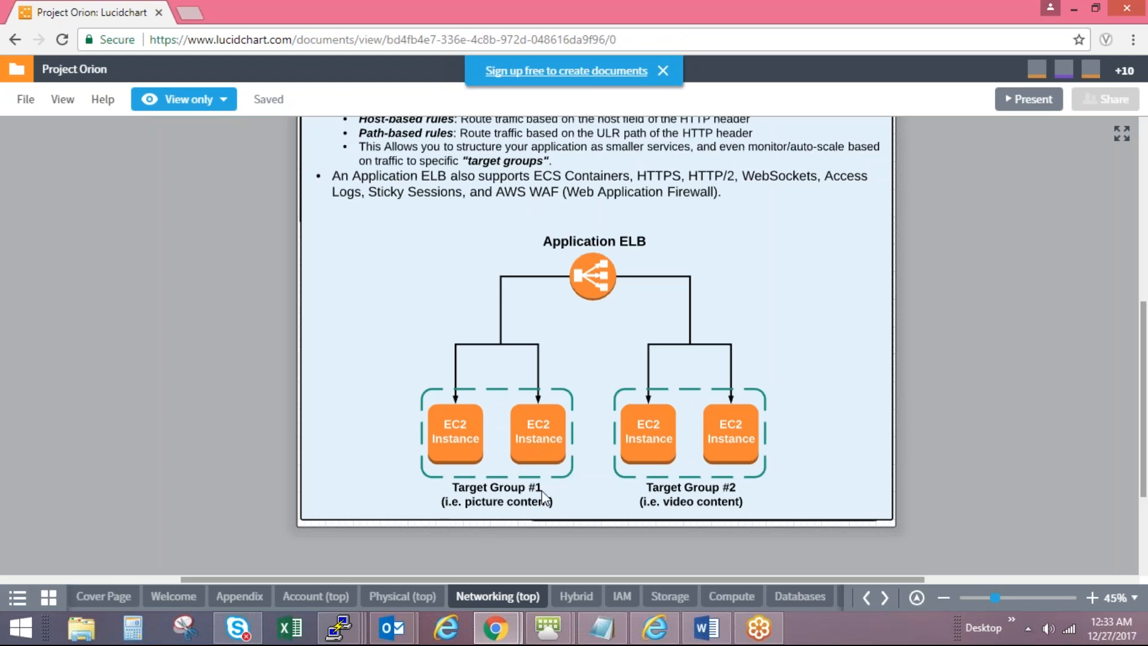
key(alt+Tab)
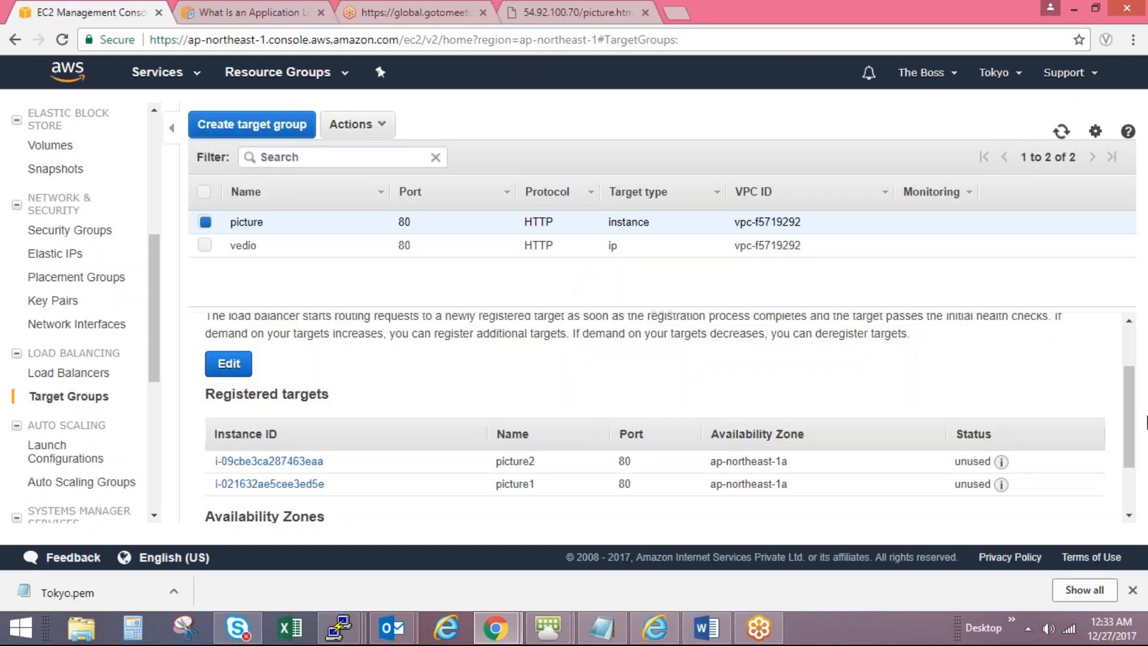
scroll(1141, 384, up, 2)
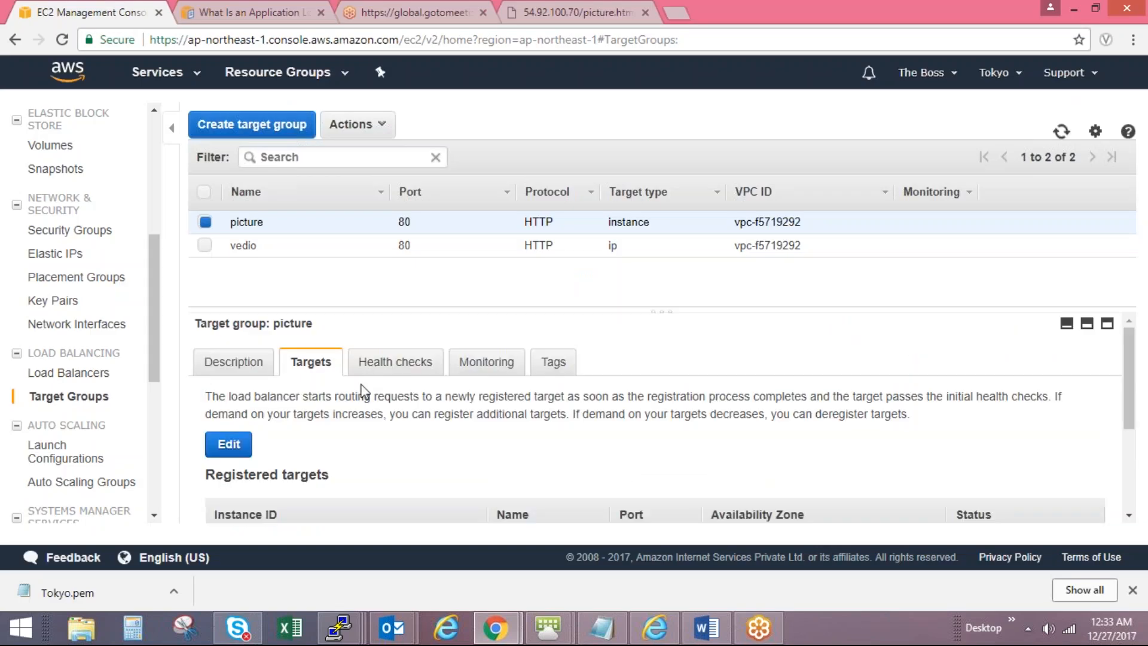
key(alt+Tab)
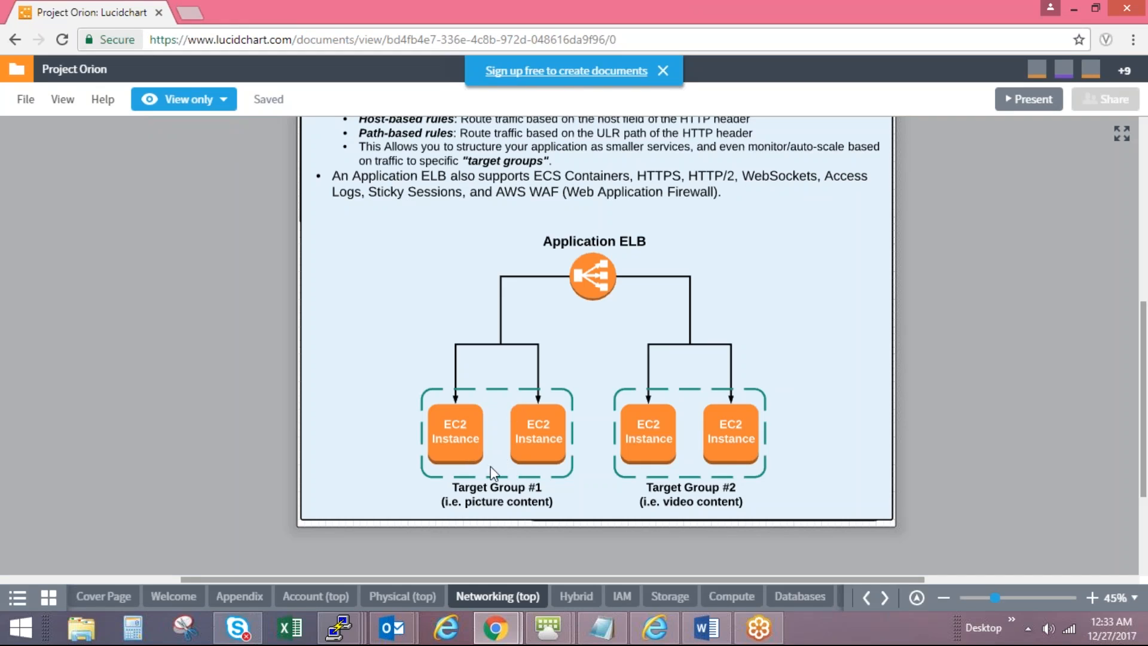
key(alt+Tab)
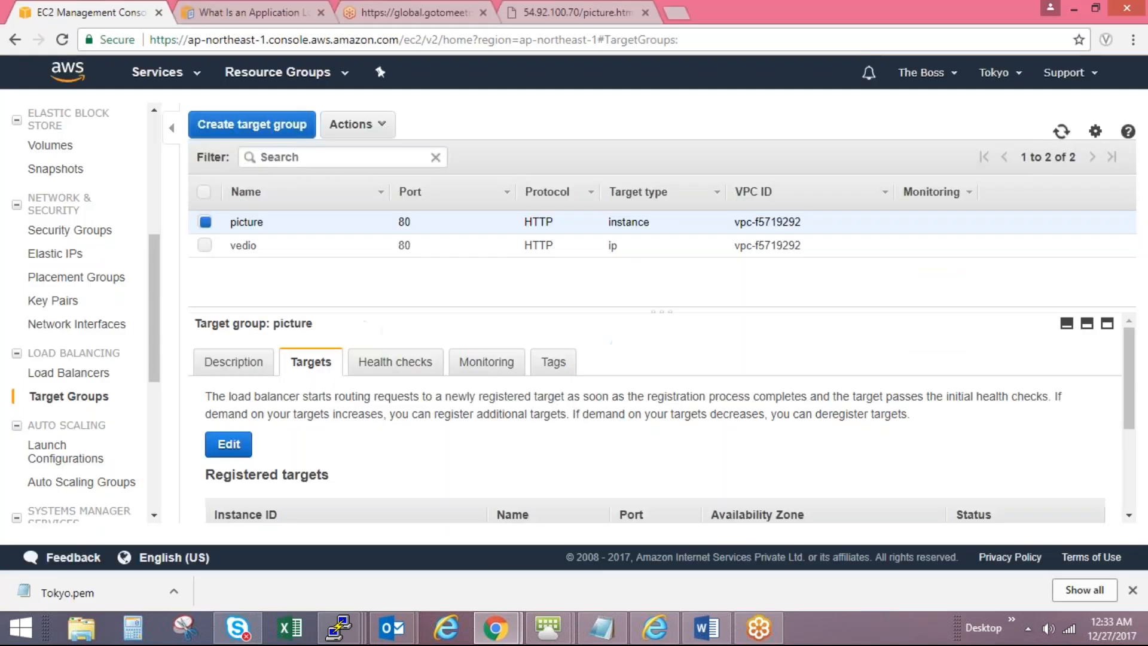
drag(1128, 386, 1130, 450)
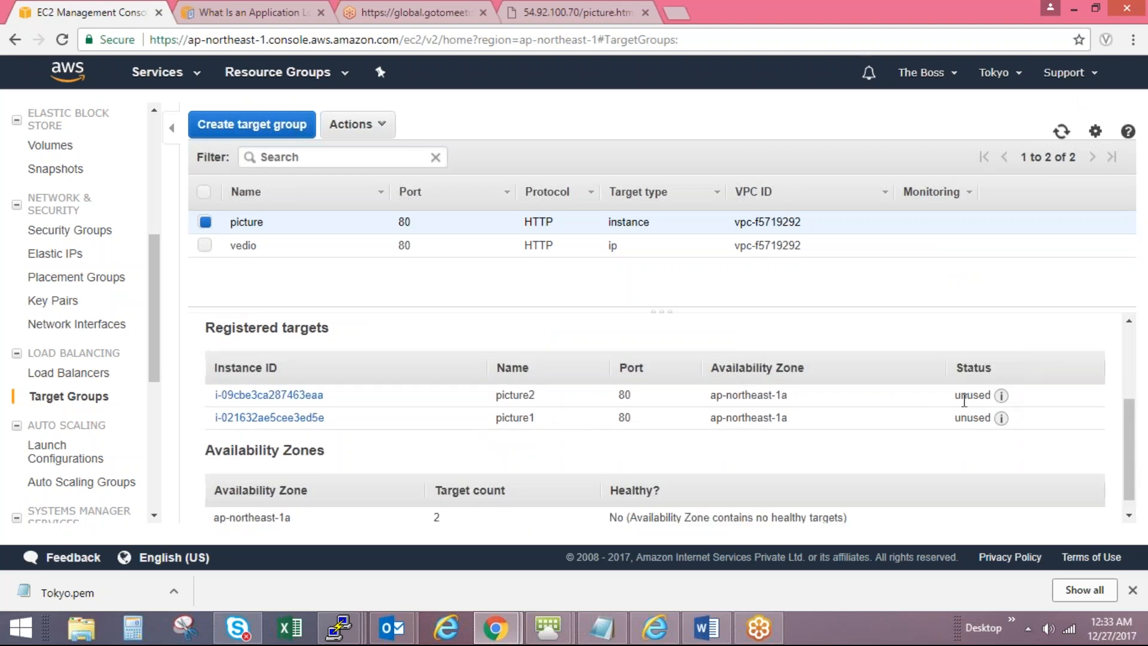
mouse_move(1003, 399)
drag(1128, 455, 1129, 371)
Step: Start registering targets for the vedio target group instead of picture, with vpc-f5719292 (172.31.0.0/16) as the network
click(205, 222)
click(205, 245)
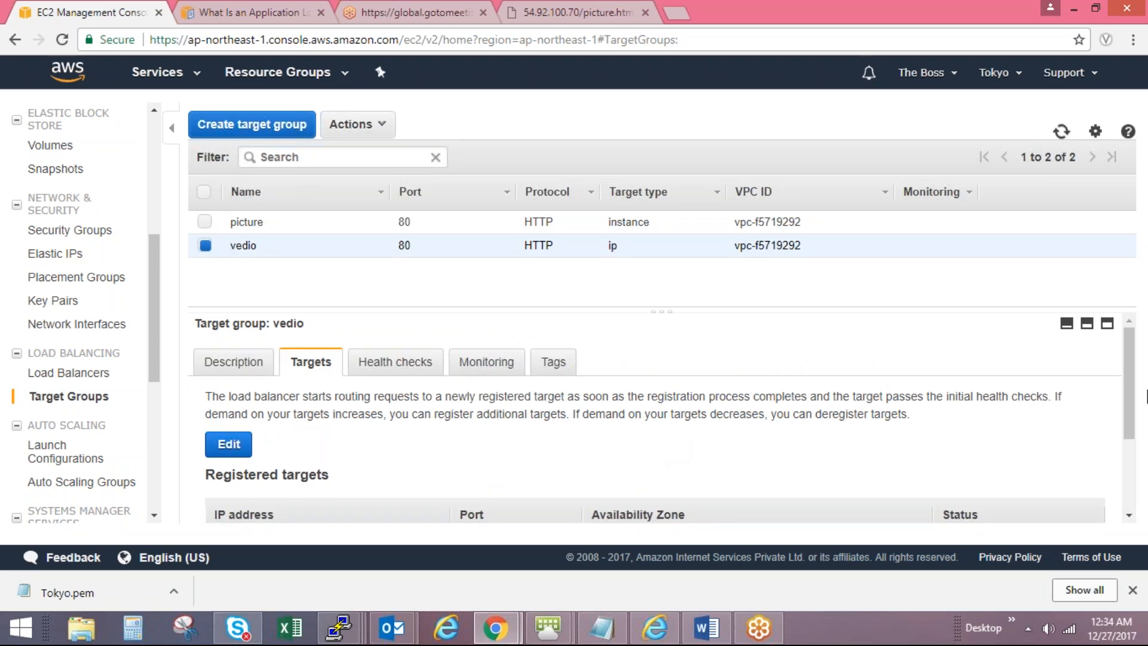
drag(1130, 386, 1130, 461)
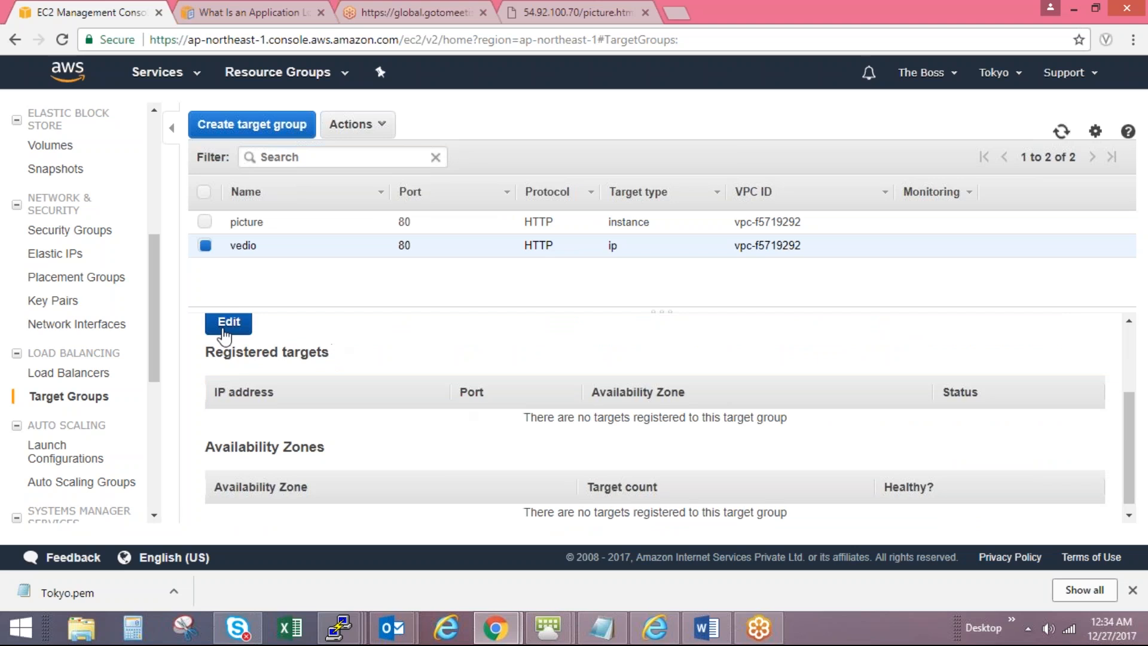
click(228, 329)
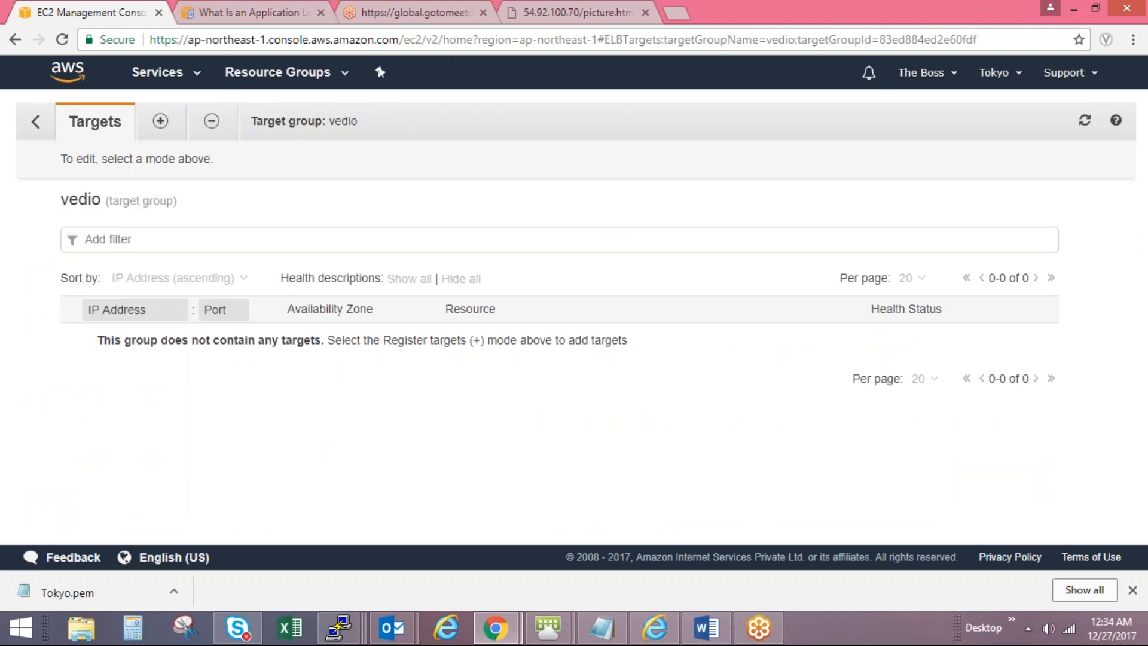
click(160, 121)
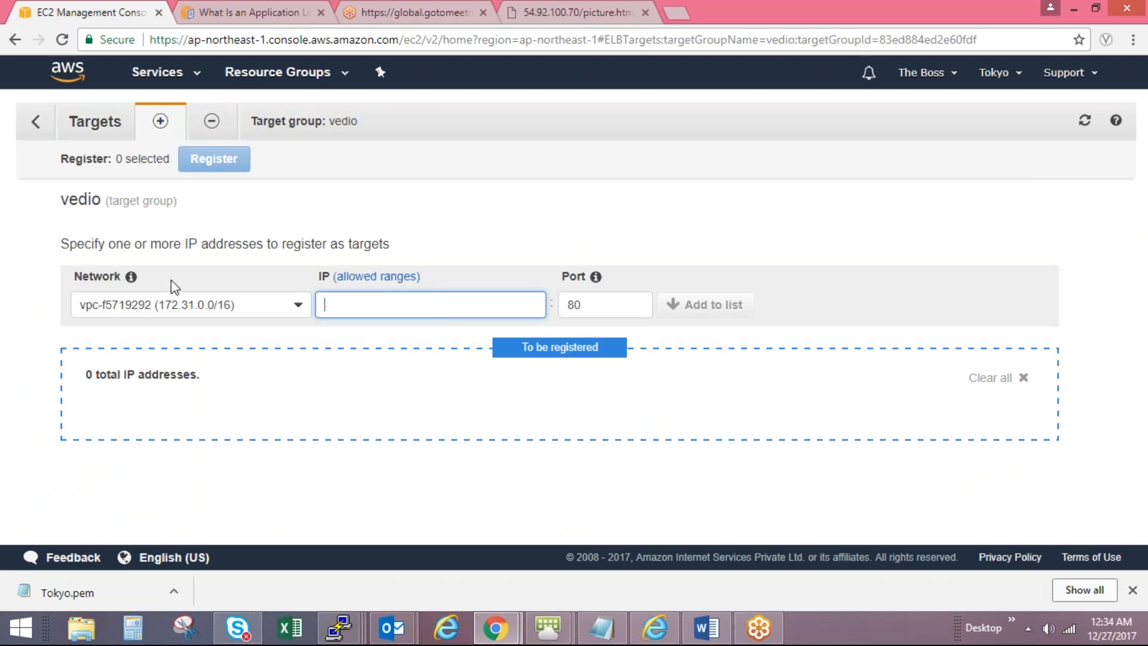
click(184, 308)
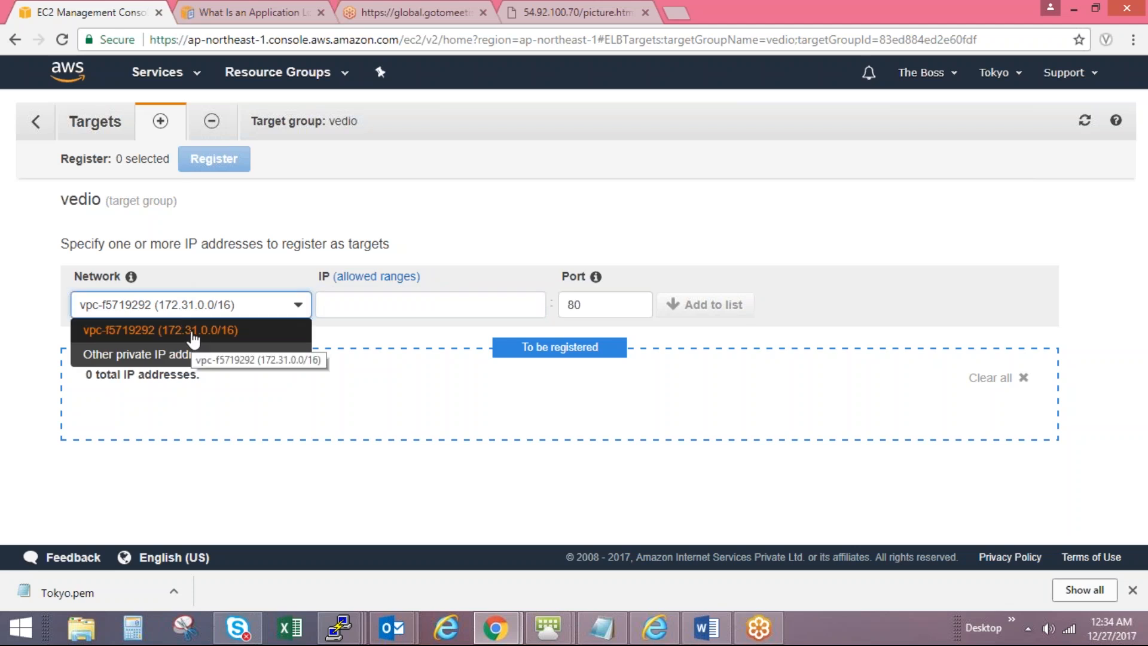
click(198, 335)
click(441, 301)
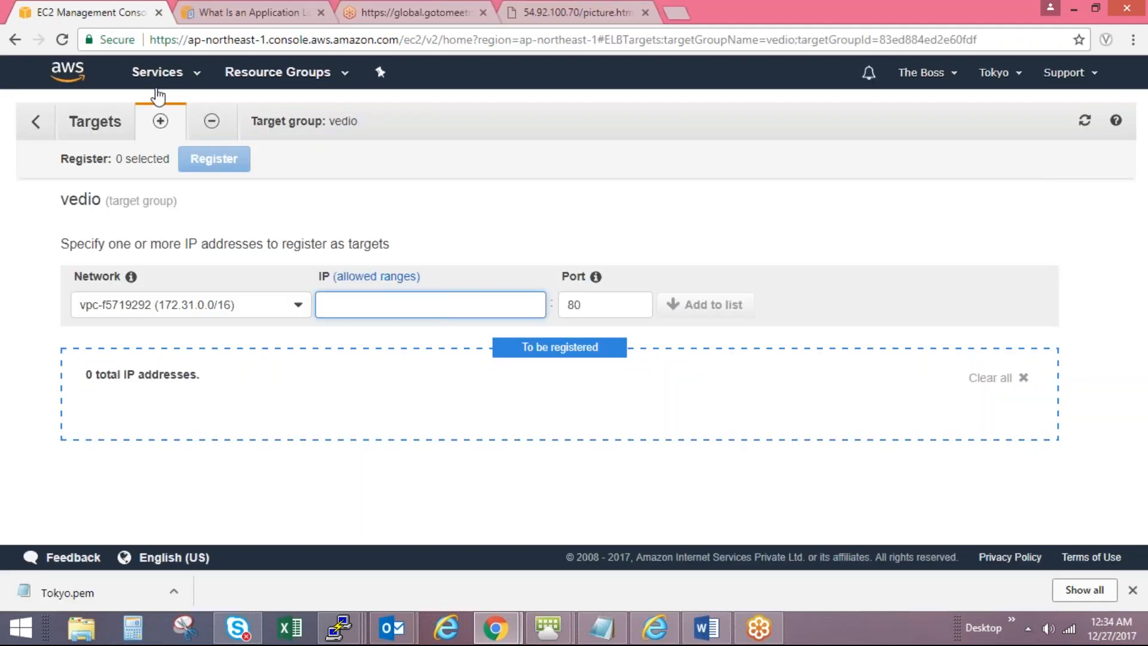
Step: Open the EC2 console in a new browser tab, list the running instances and show vedio1's details
right_click(157, 94)
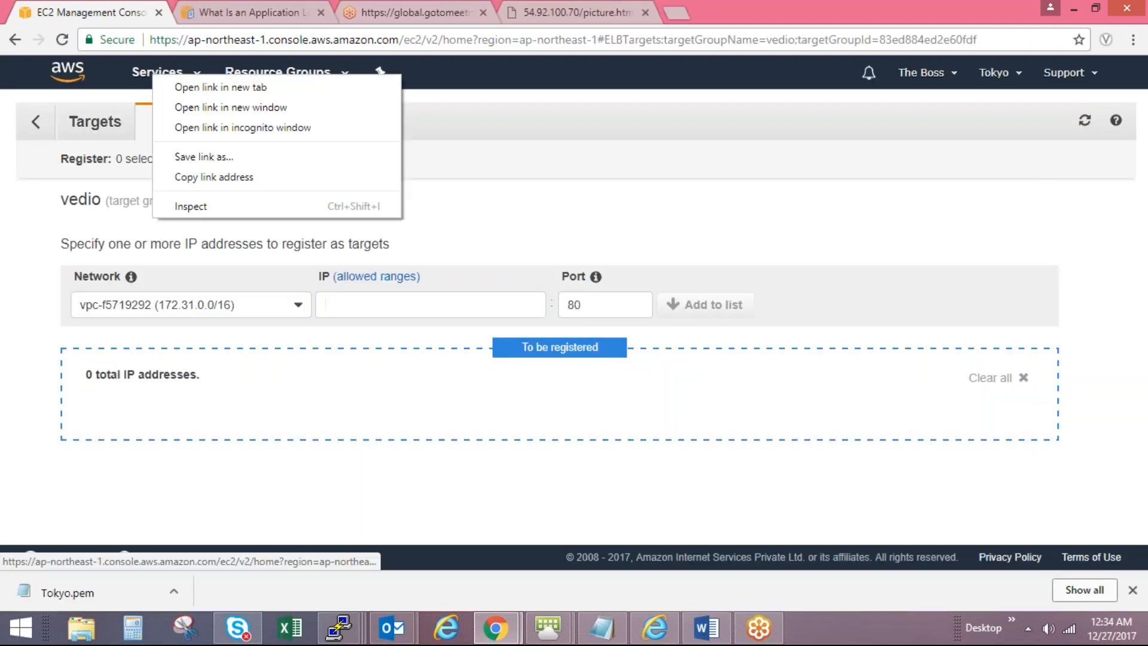
click(232, 95)
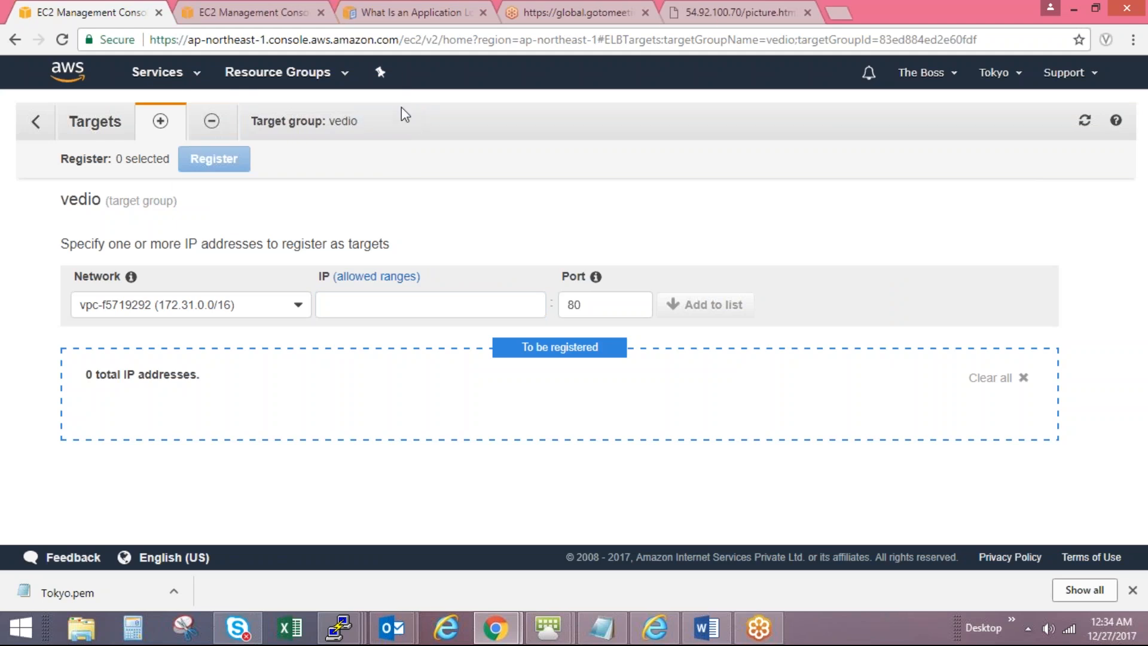
click(238, 10)
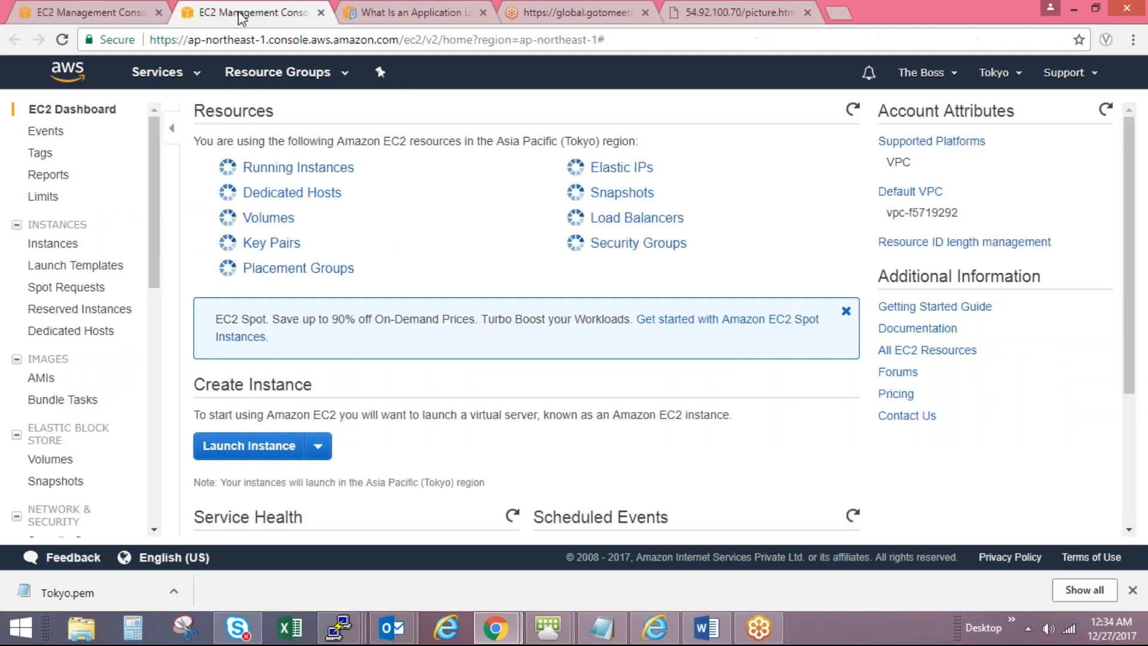
click(295, 169)
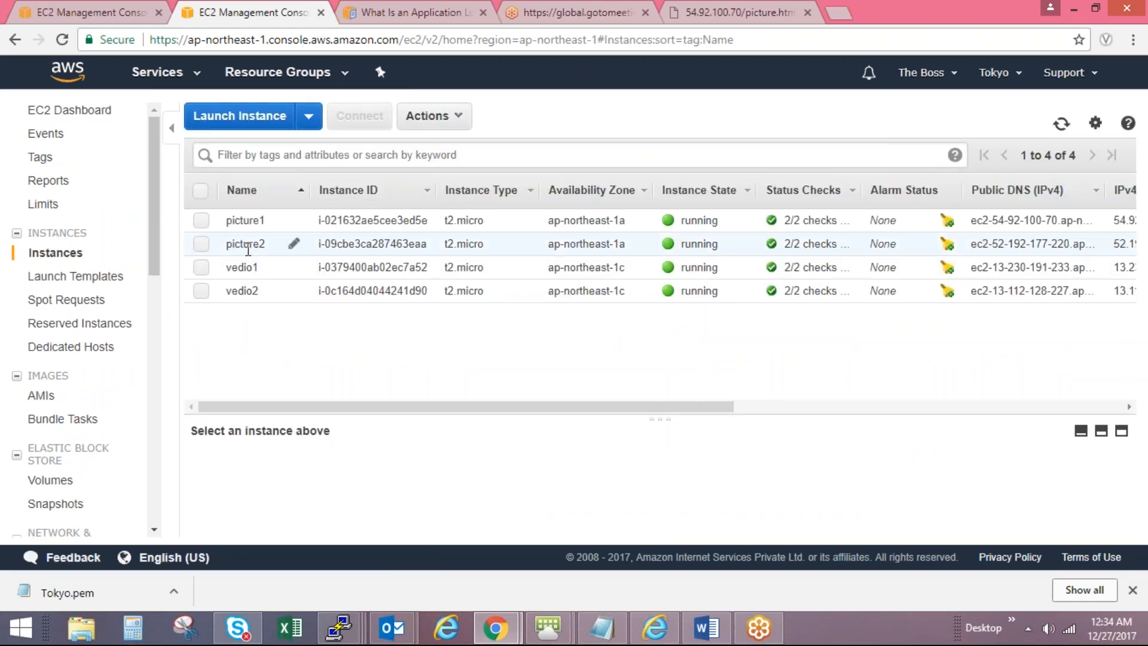
click(200, 273)
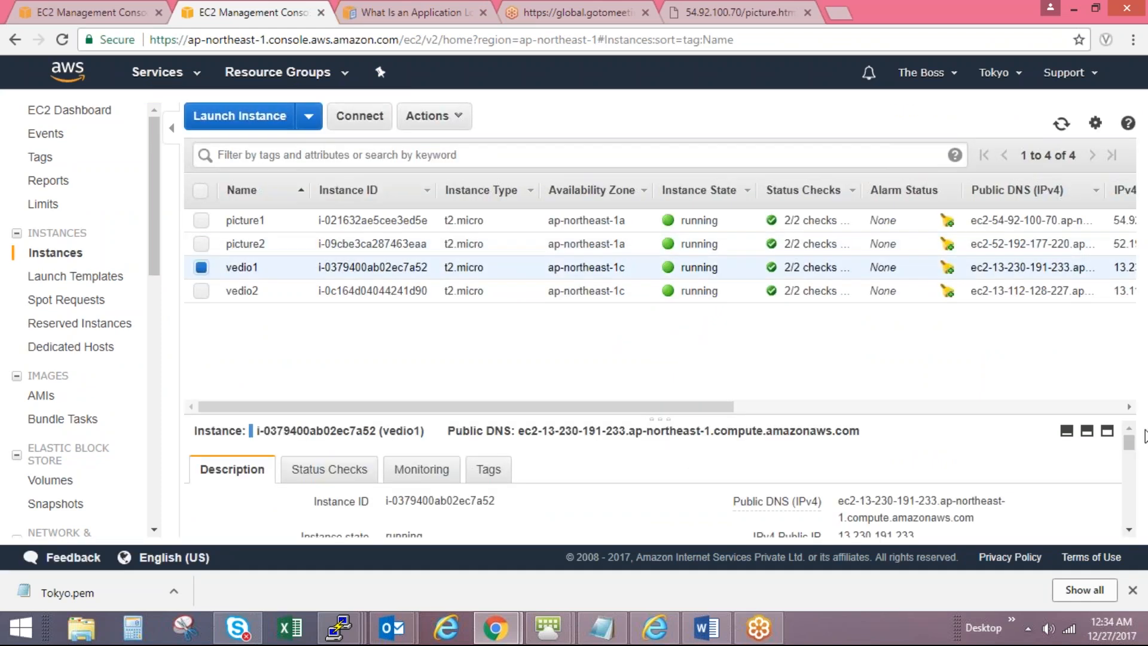
drag(833, 413, 810, 348)
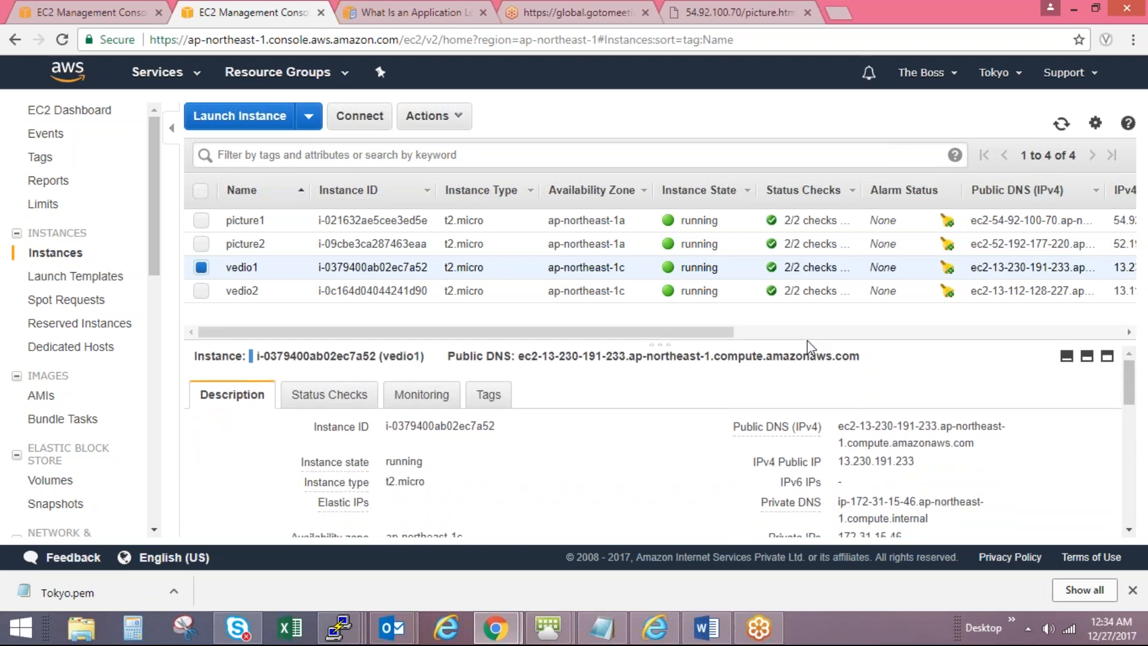
Step: Try to use vedio1's public IP 13.230.191.233 as a target IP for the vedio target group
double_click(870, 459)
key(ctrl+c)
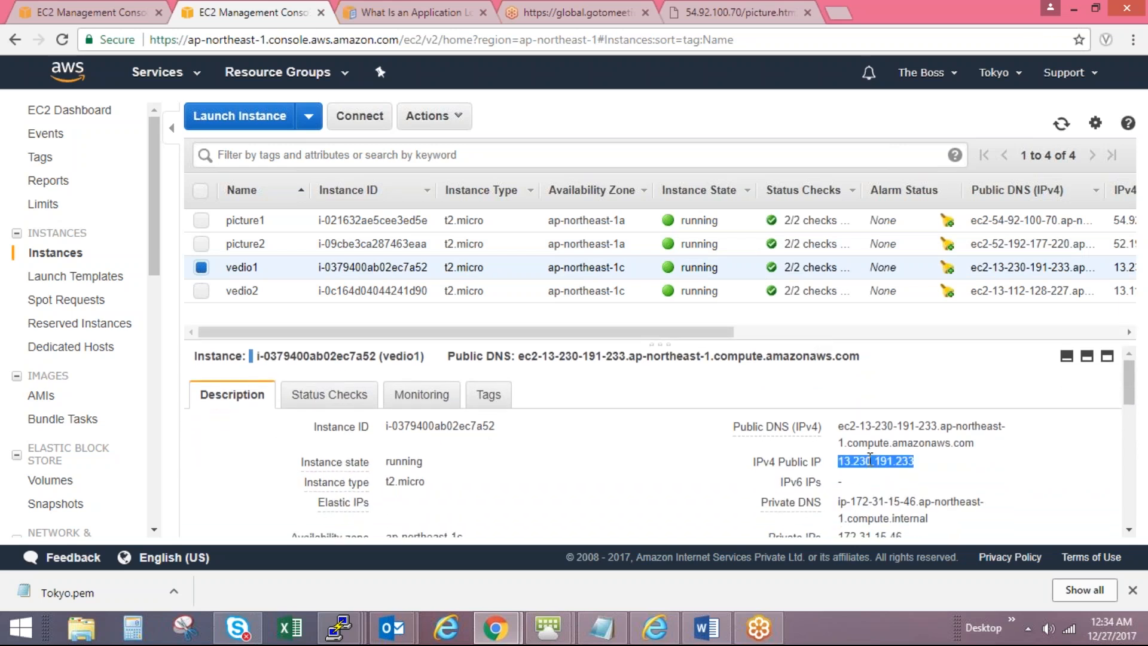
key(alt+Tab)
key(alt+Tab)
click(65, 12)
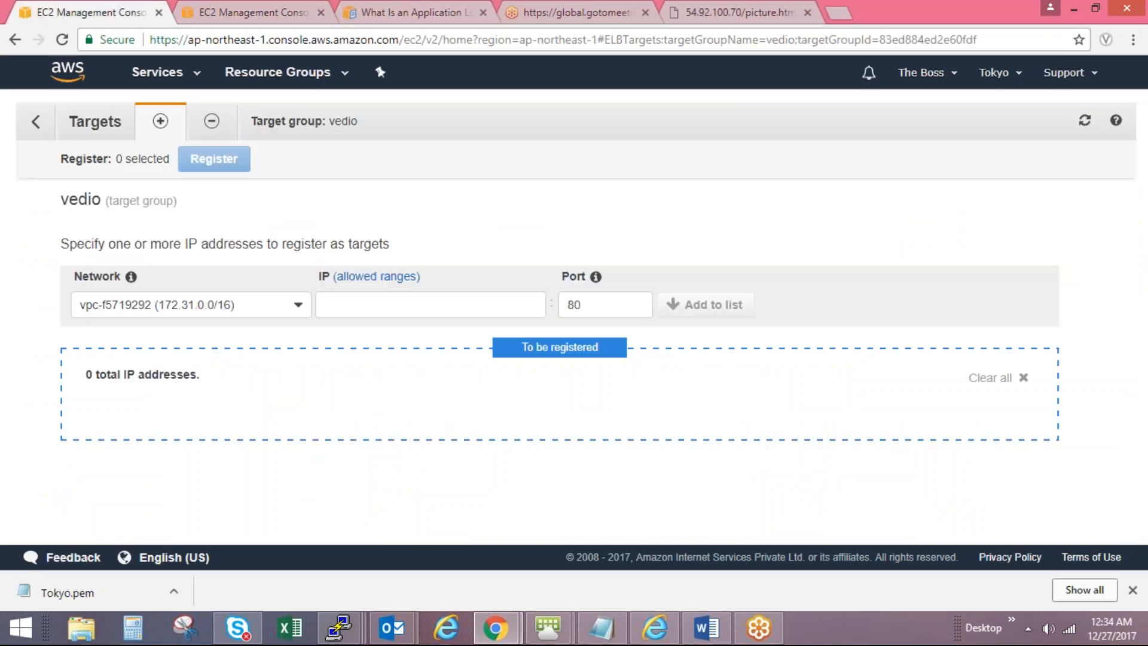
click(352, 309)
key(ctrl+v)
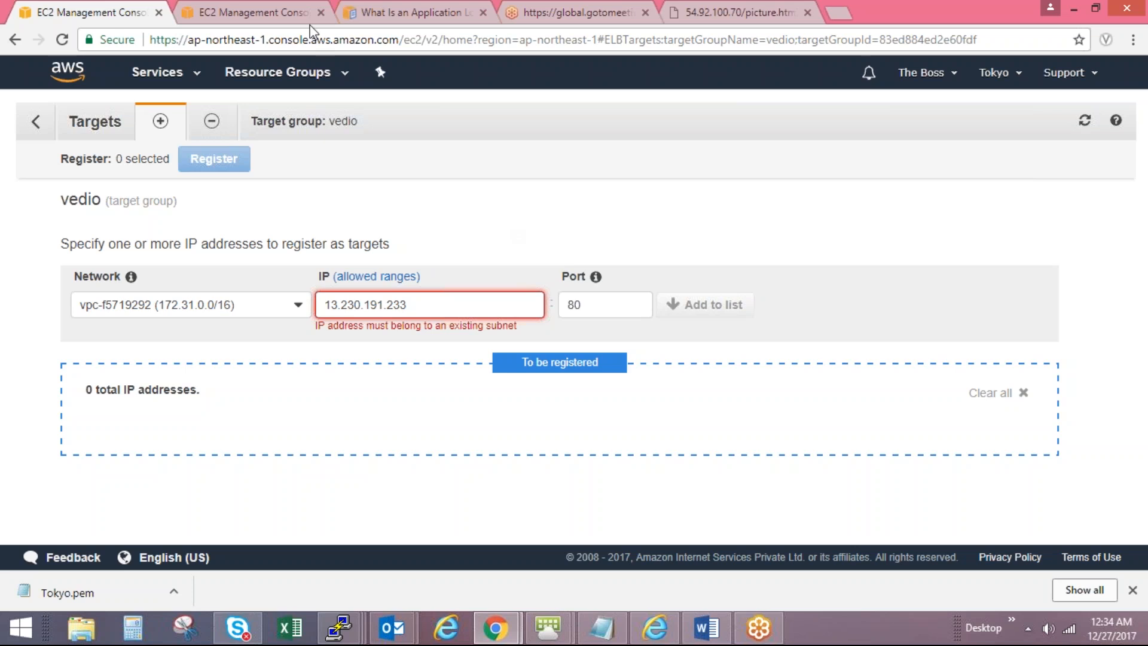
Step: Copy vedio1's private IP 172.31.15.46 and add it on port 80 to the vedio group's list of targets for registration
click(245, 12)
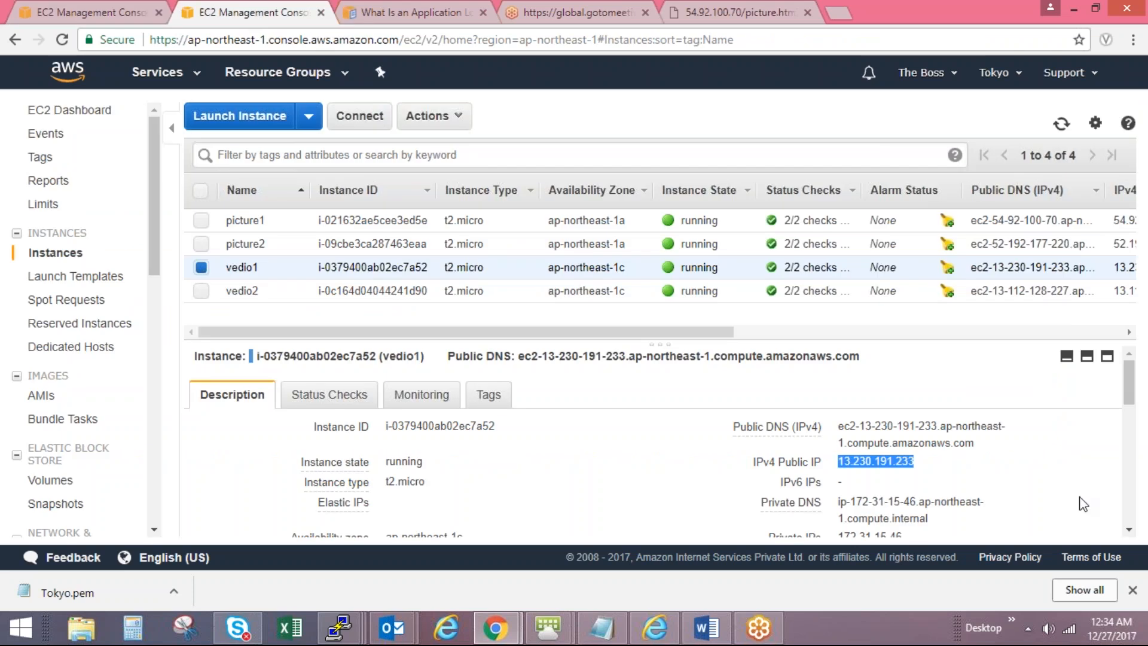
click(1128, 530)
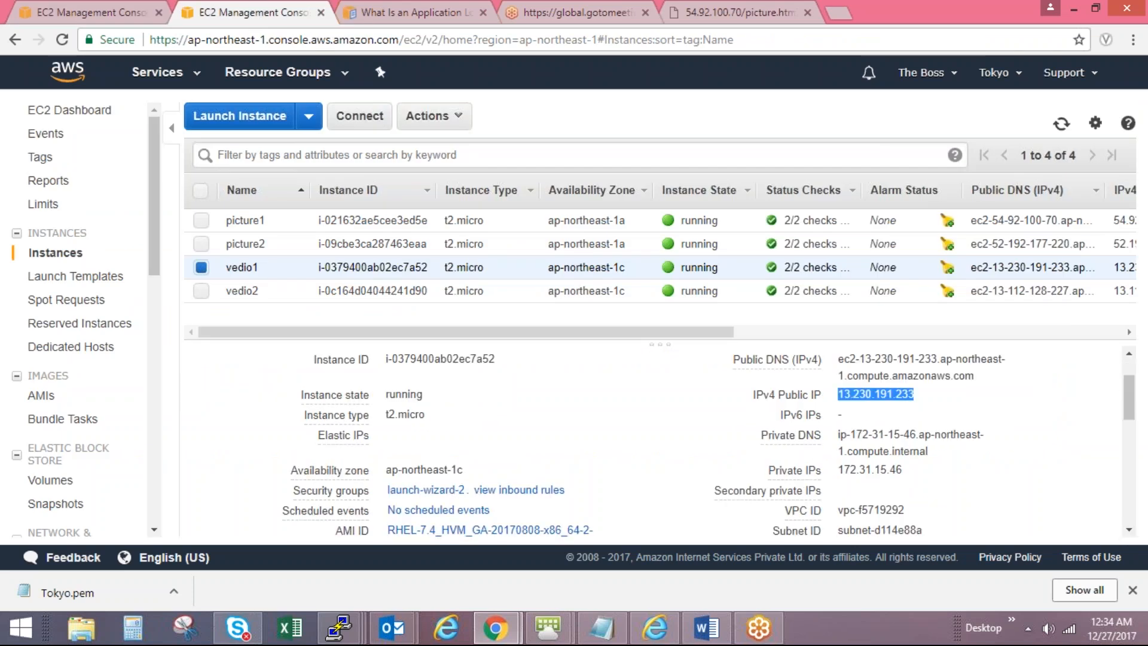
double_click(870, 470)
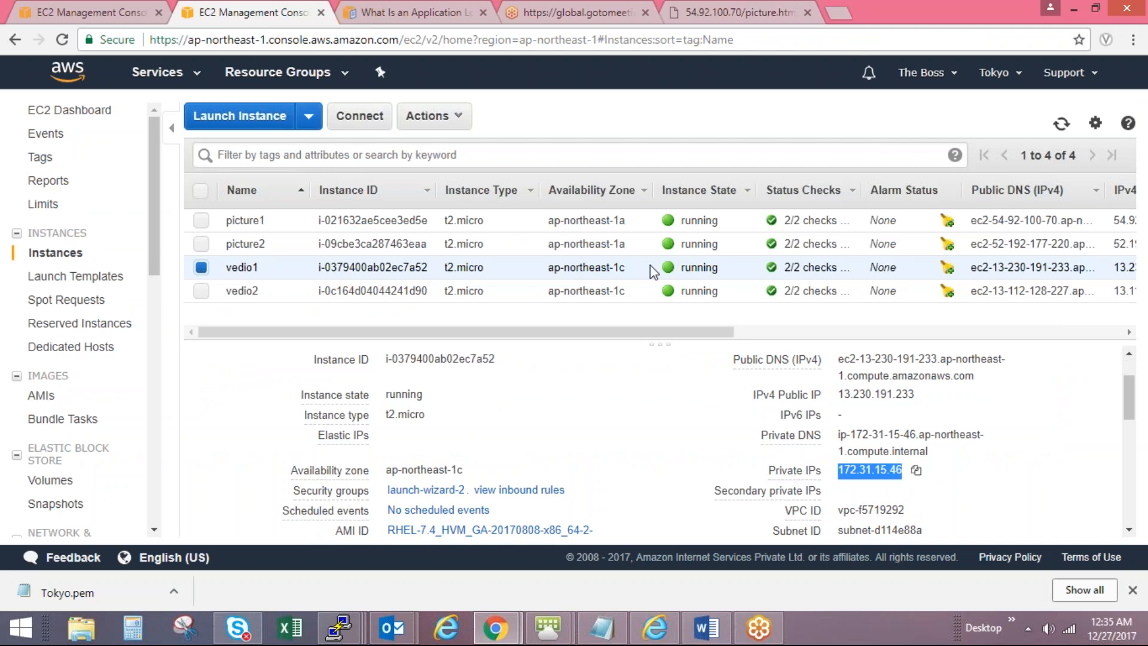
click(93, 9)
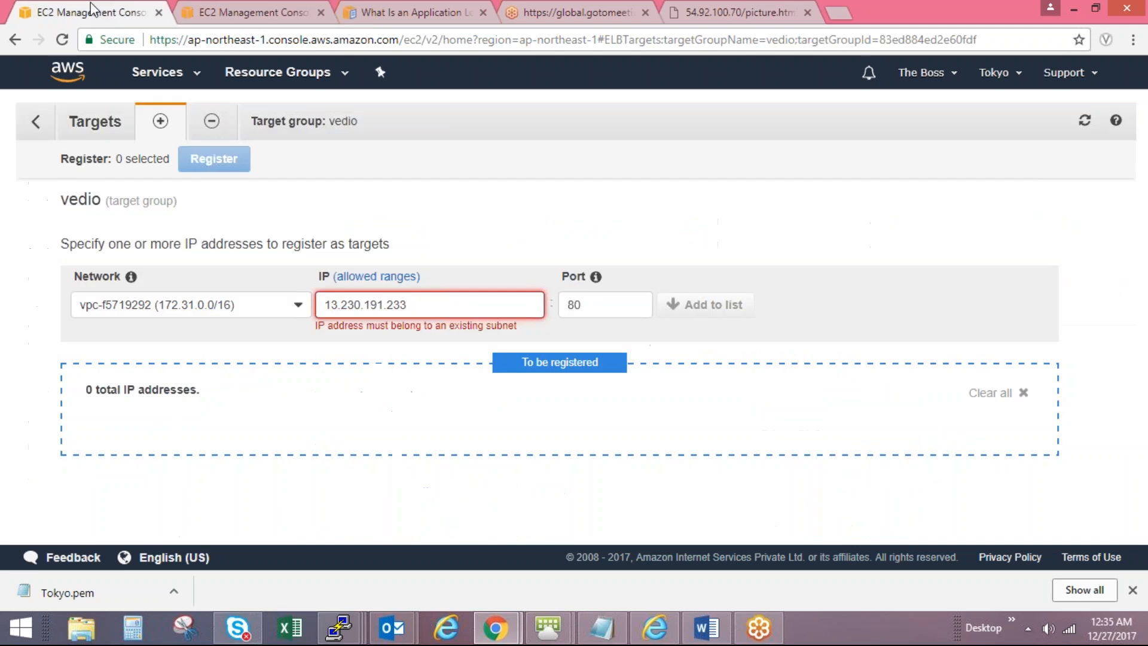
double_click(357, 303)
key(ctrl+v)
click(711, 310)
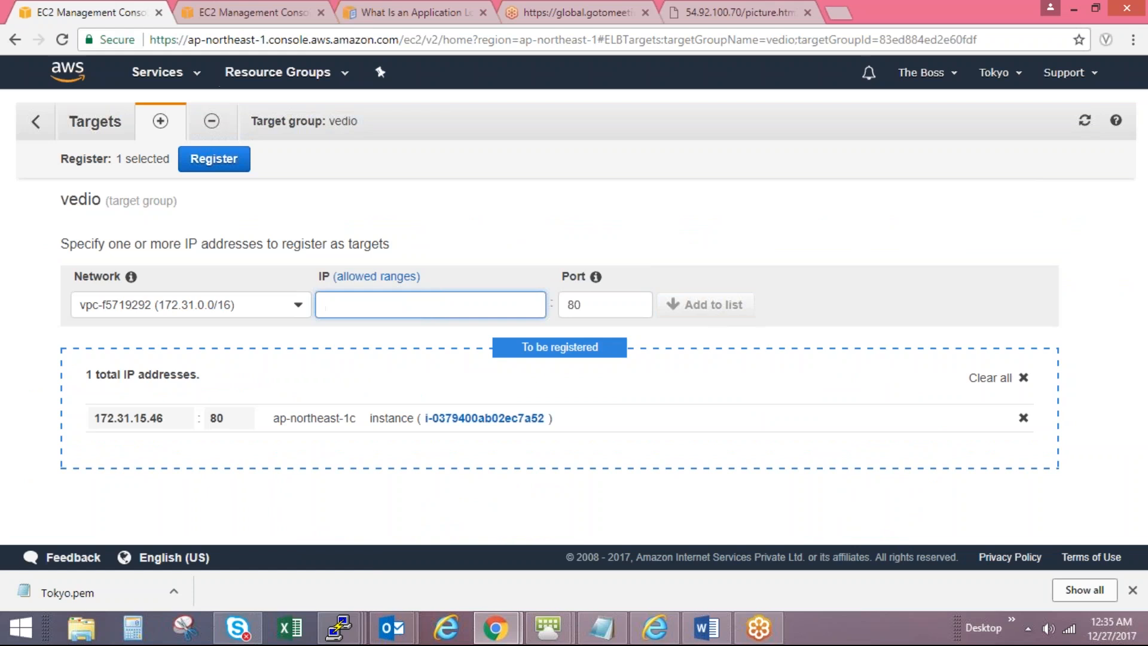
Step: Copy vedio2's private IP 172.31.6.1 and add it on port 80 to the vedio group's registration list
click(240, 20)
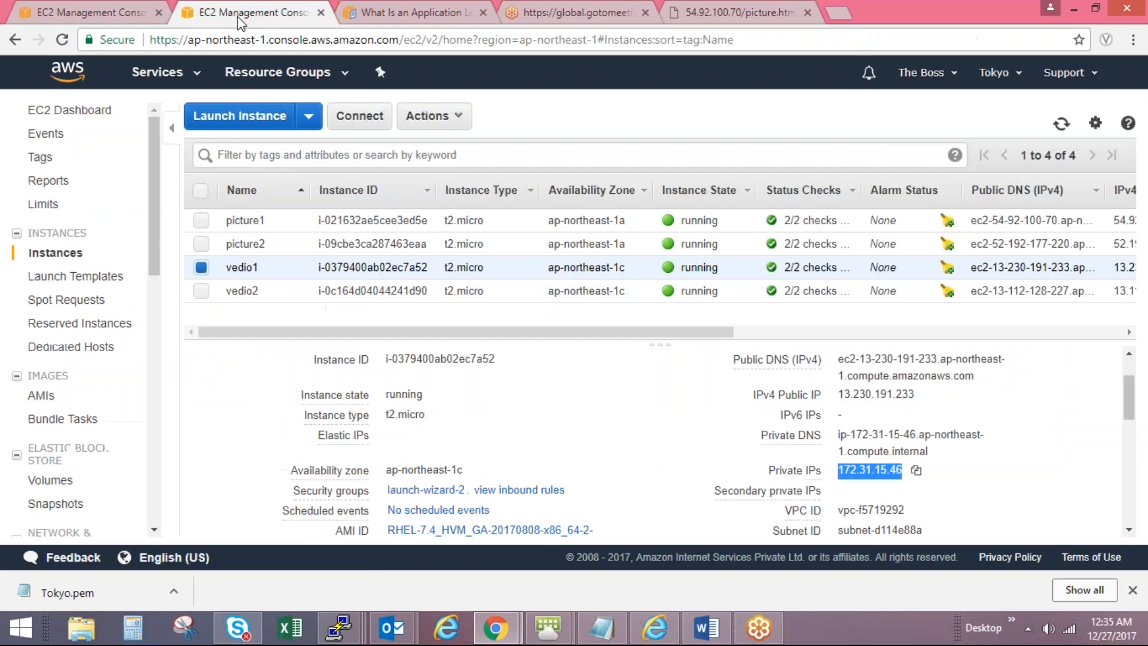
click(202, 290)
click(202, 268)
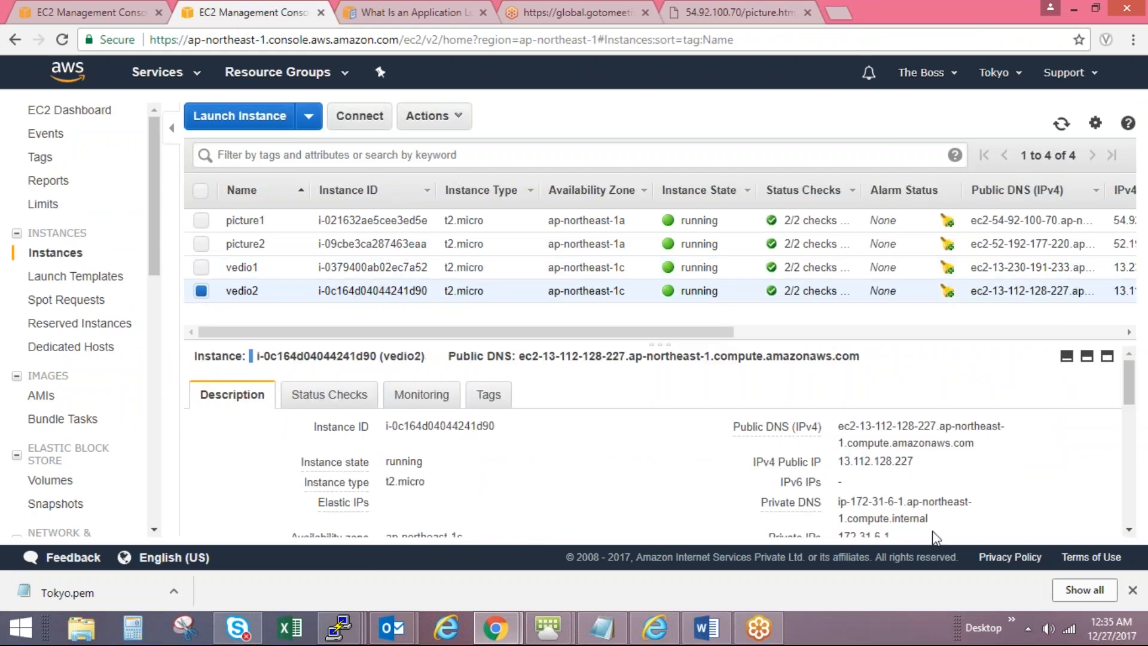
scroll(1131, 531, down, 1)
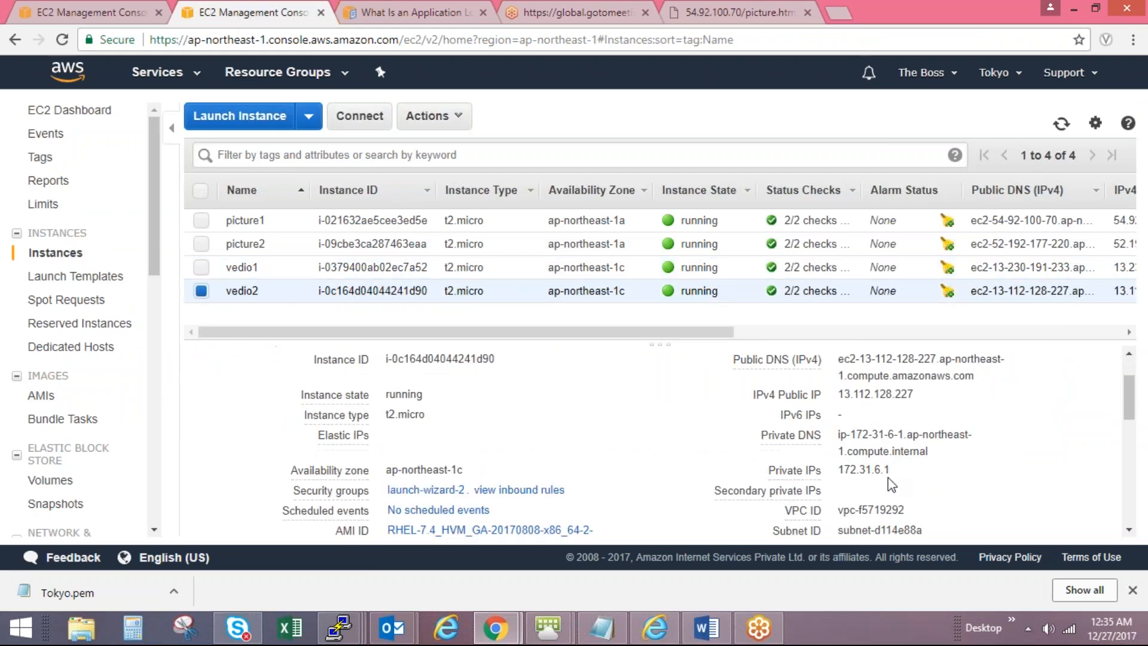
double_click(864, 468)
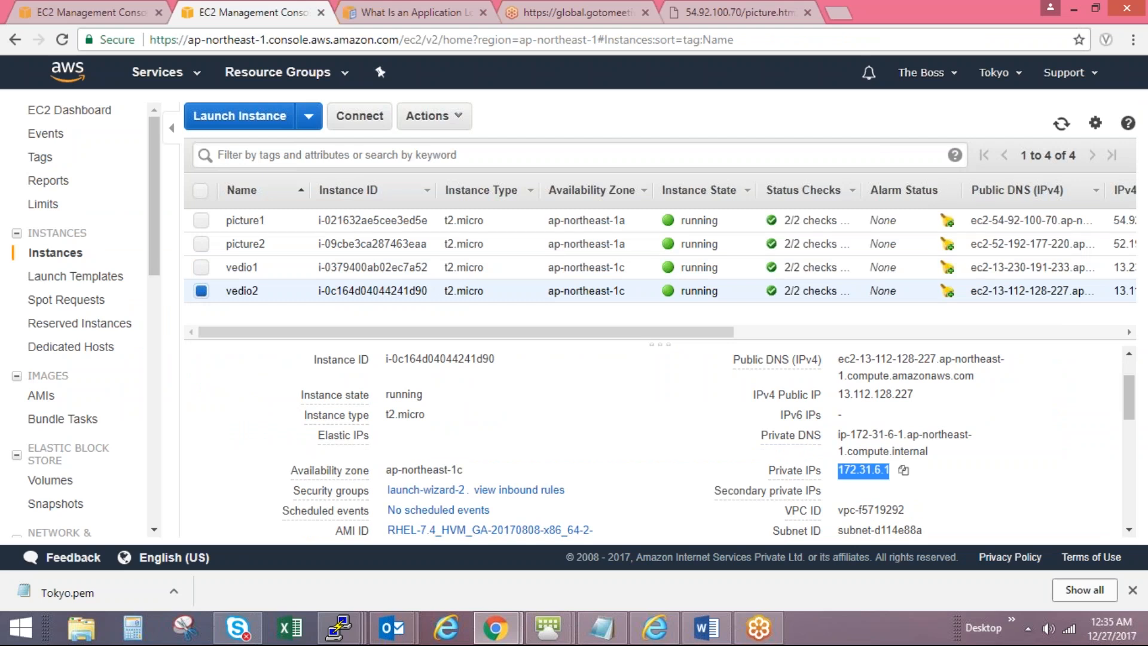
click(113, 14)
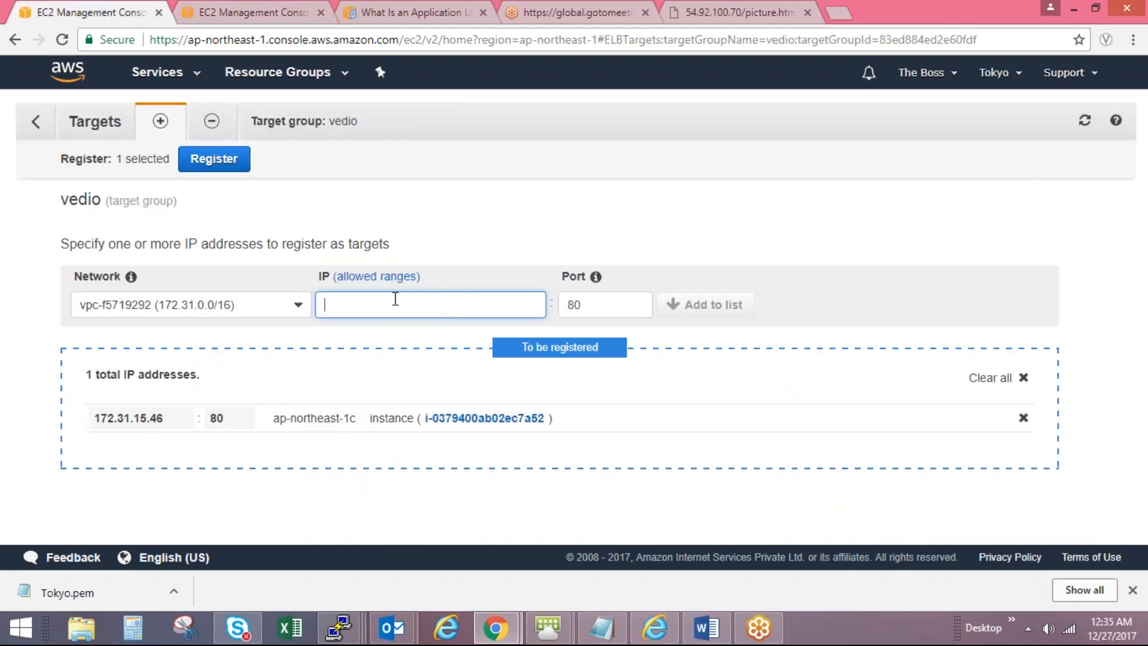
key(ctrl+v)
click(694, 304)
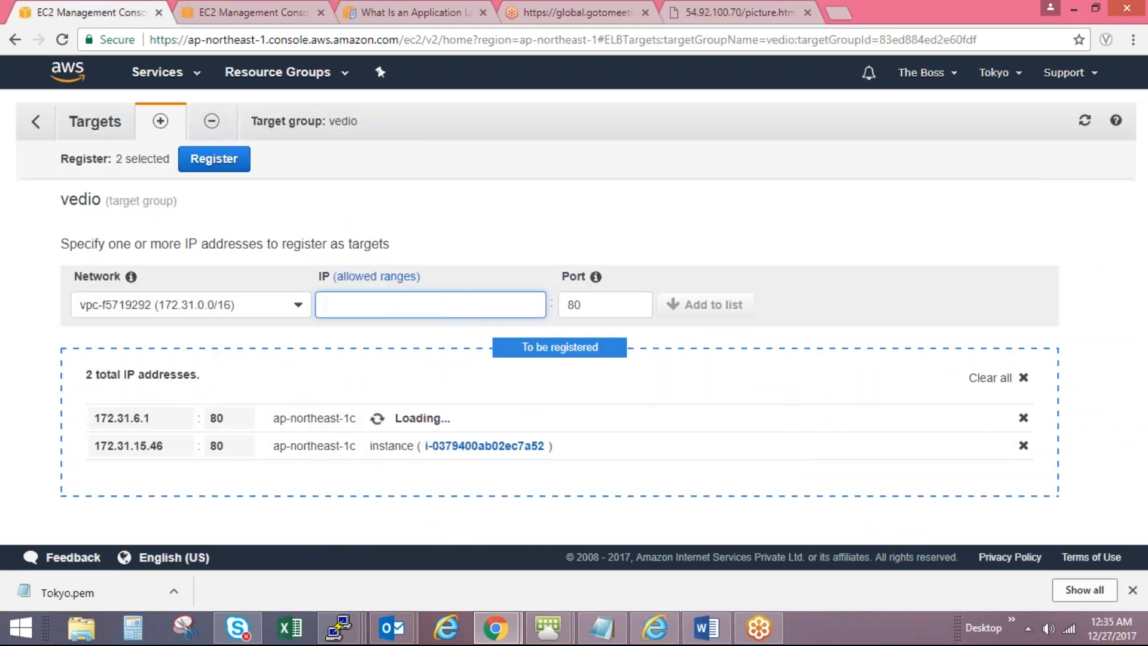
Step: Register the listed IP addresses in the vedio target group and review its registered targets
click(213, 160)
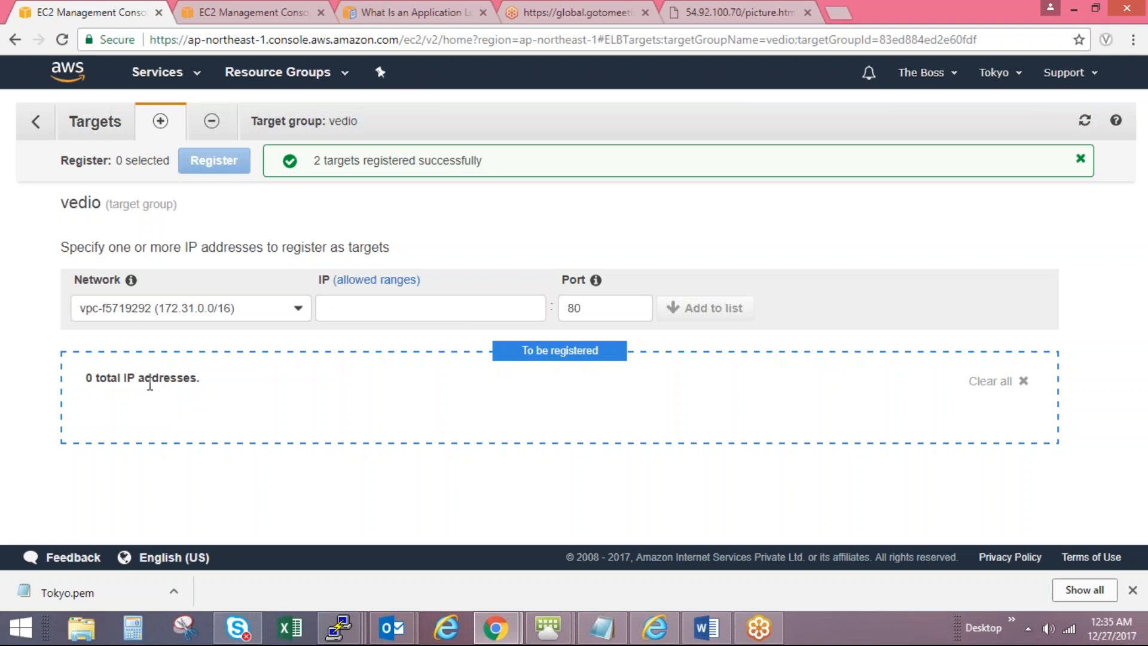
click(36, 124)
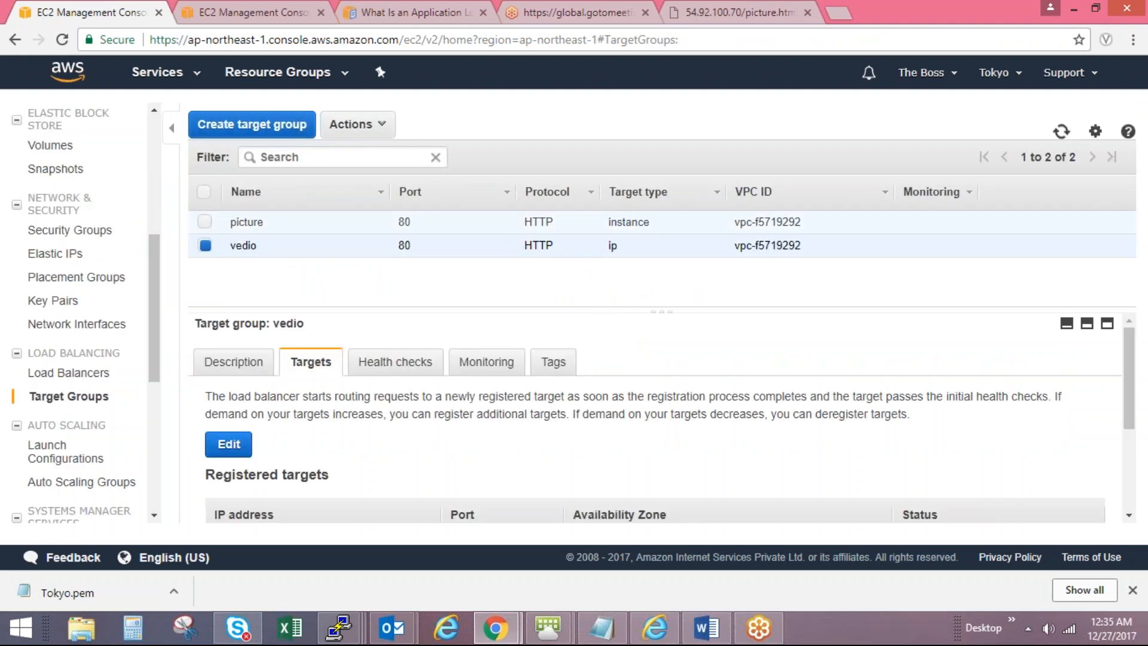
drag(1128, 443, 1131, 481)
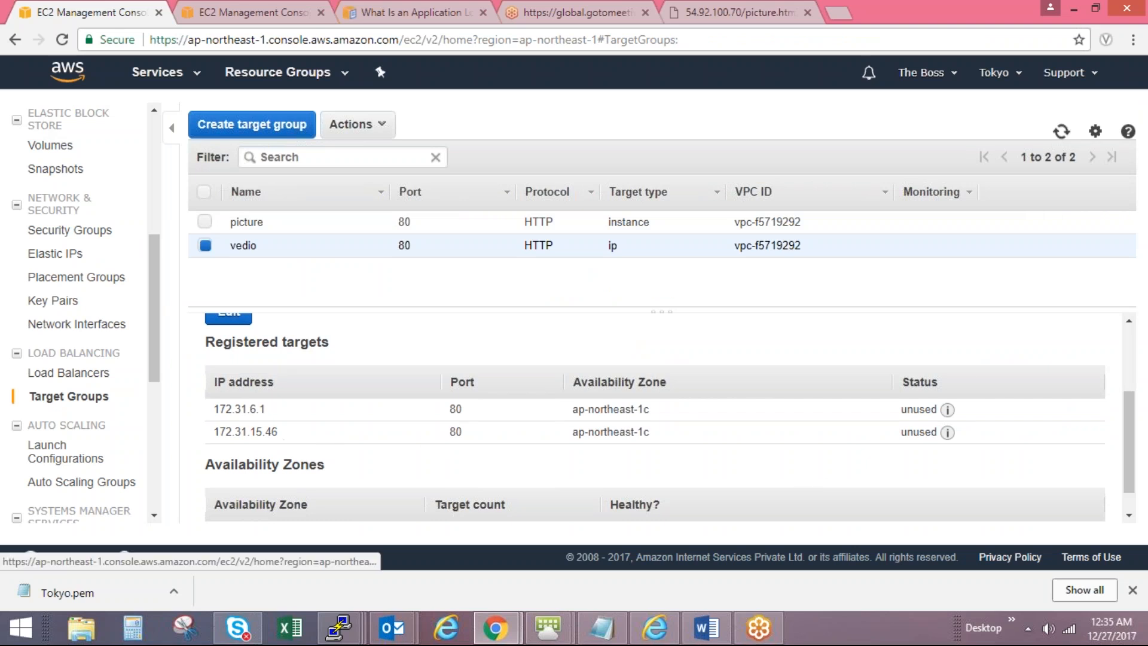
Step: Check the vedio1 instance's details, including its private IP, against the targets registered in the vedio group
click(241, 13)
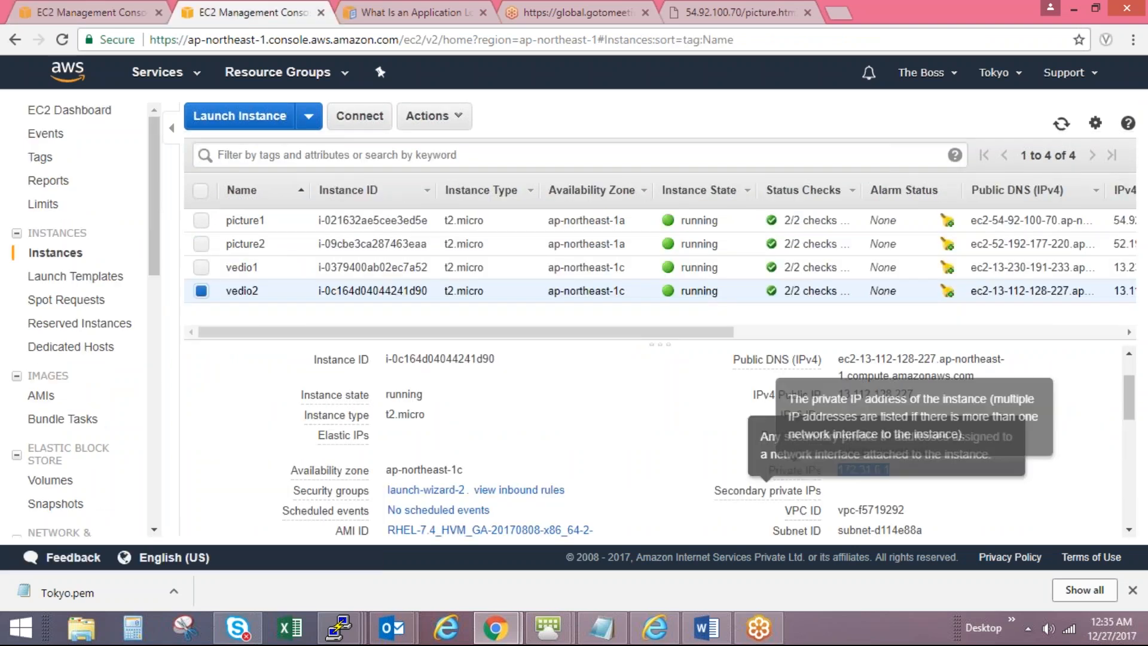
click(201, 267)
click(201, 290)
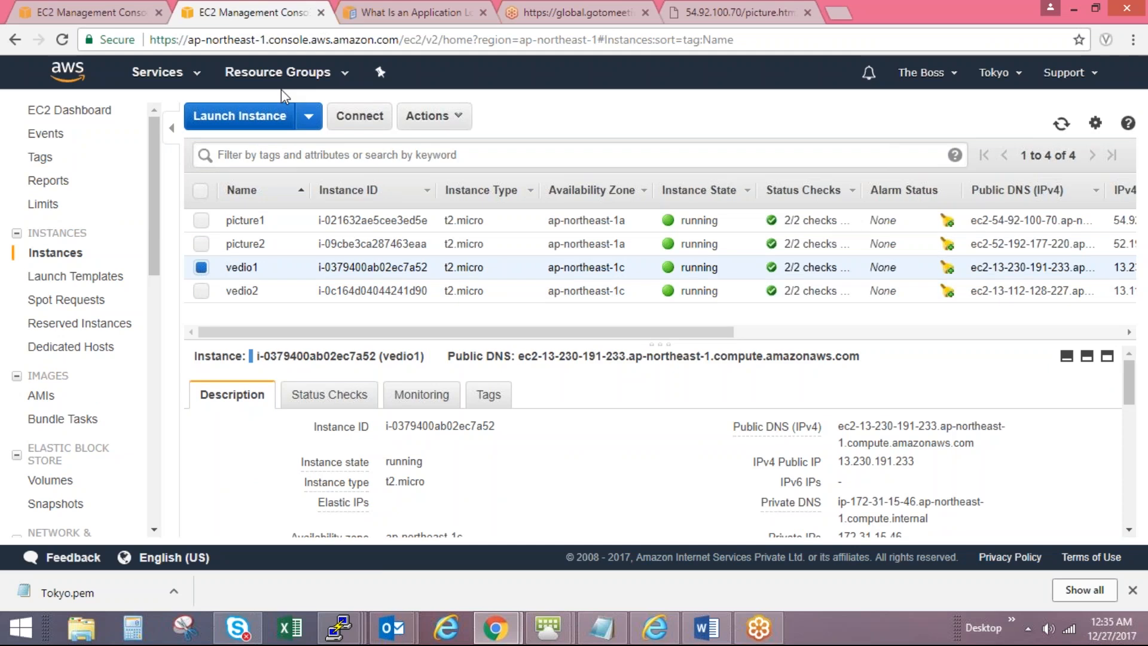
click(96, 12)
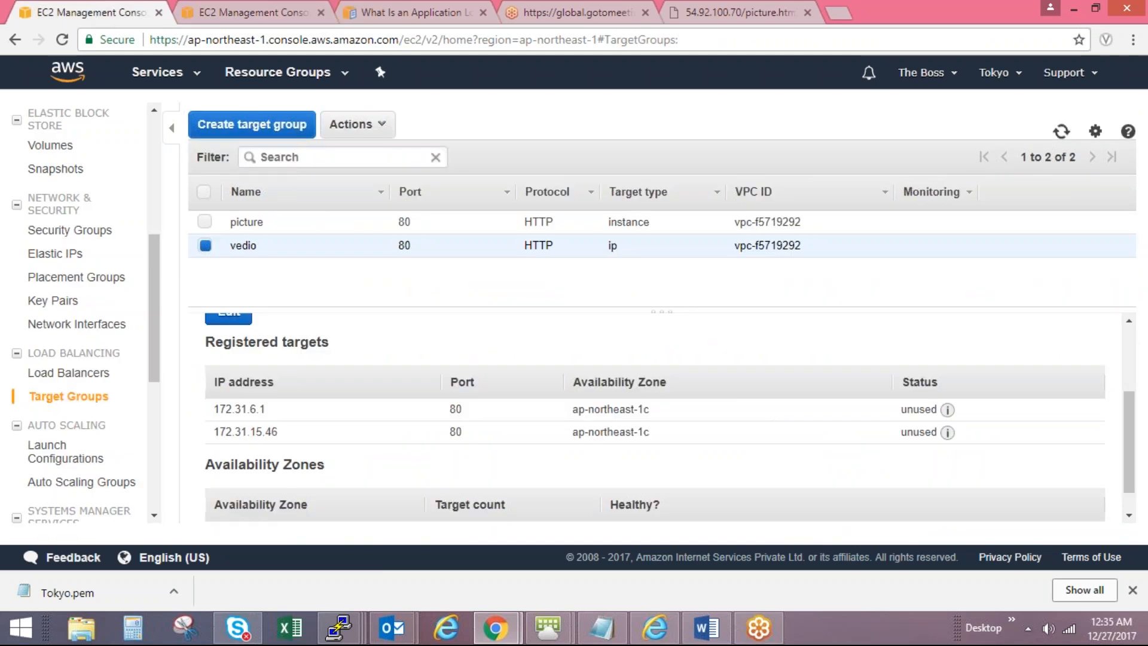
Step: Start creating an internet-facing Application Load Balancer and name it ApplicationELB
click(71, 373)
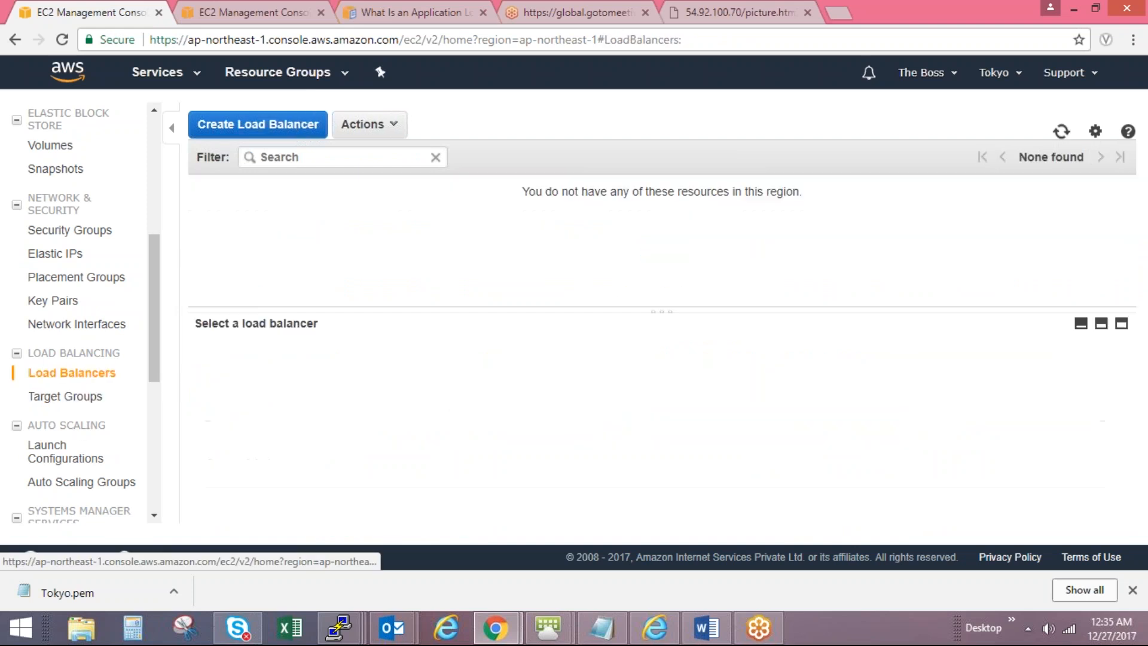
click(230, 126)
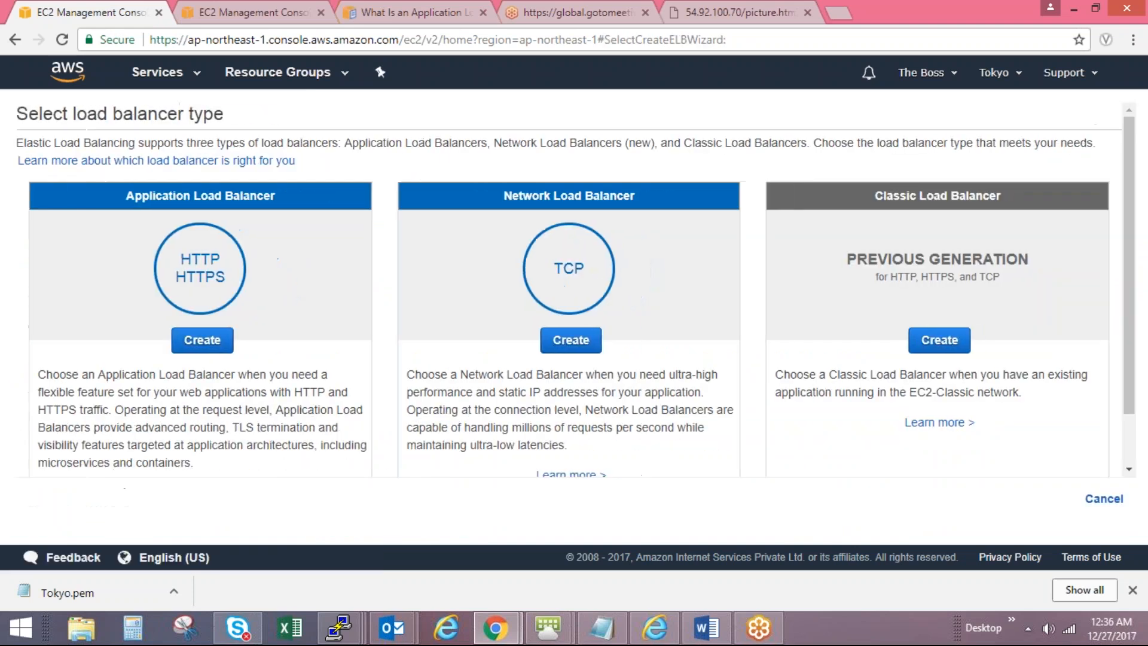
click(201, 338)
click(252, 257)
text(Appl)
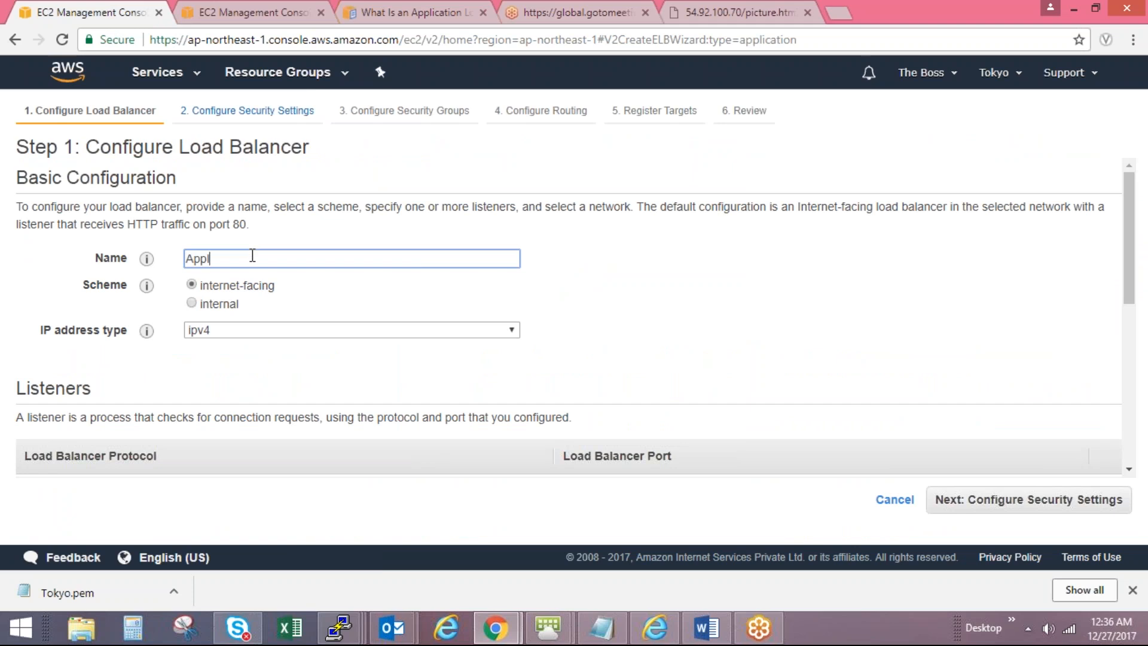
text(icationELB)
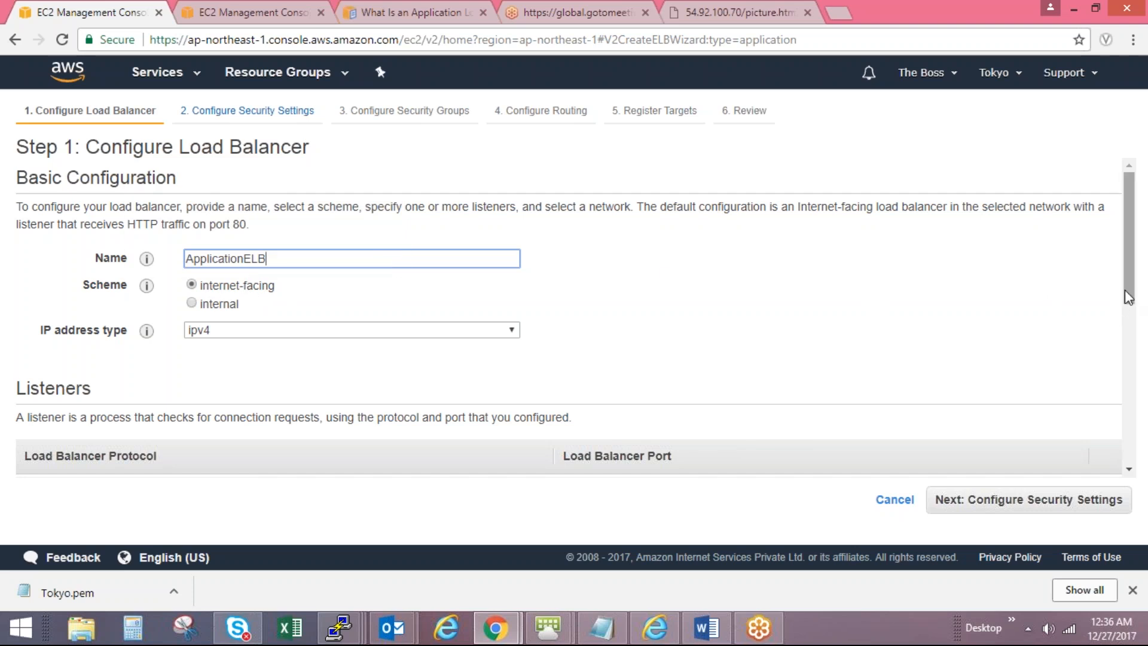
Step: Enable availability zones ap-northeast-1a and ap-northeast-1c for the load balancer and proceed to its security group settings
drag(1128, 292, 1131, 307)
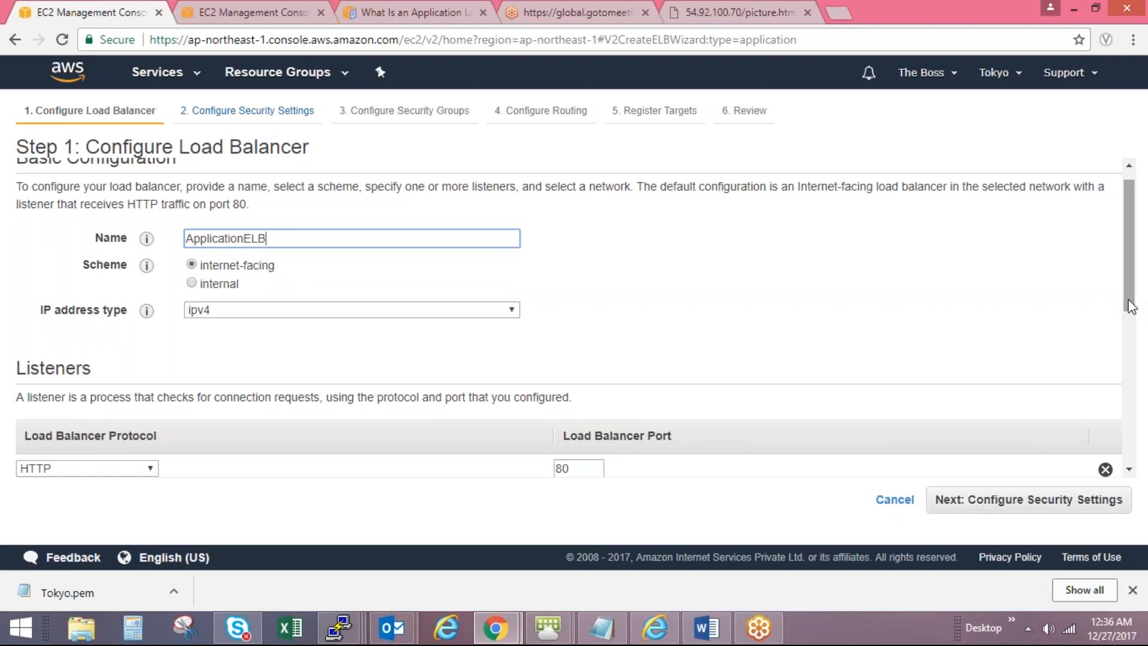
drag(1132, 306, 1131, 385)
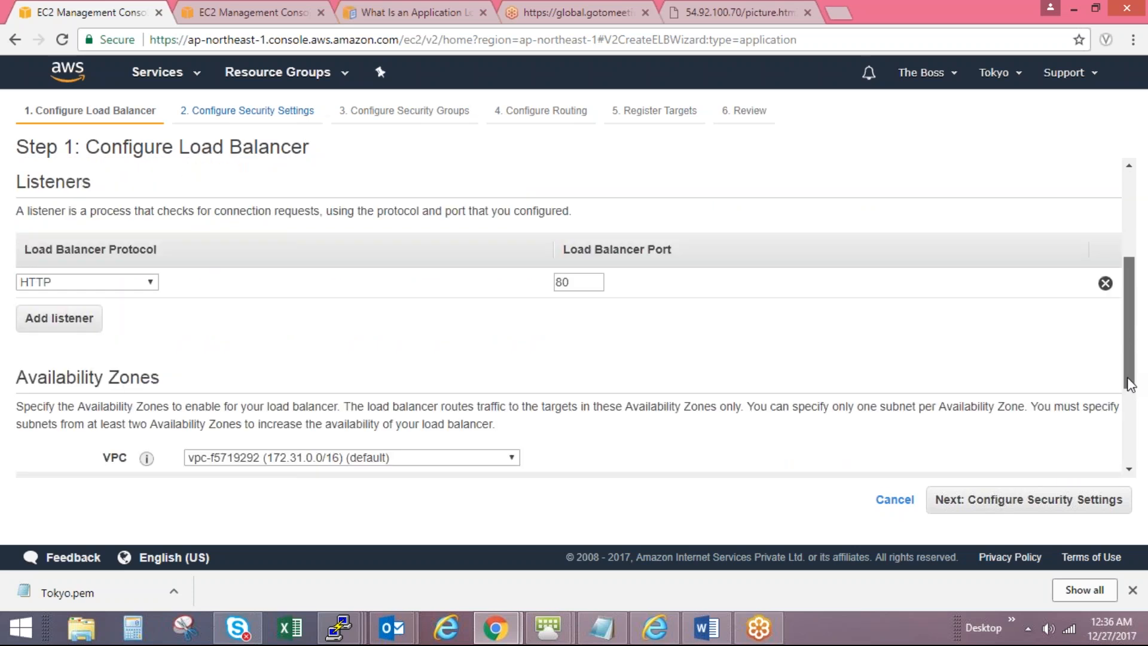
drag(1130, 385, 1122, 451)
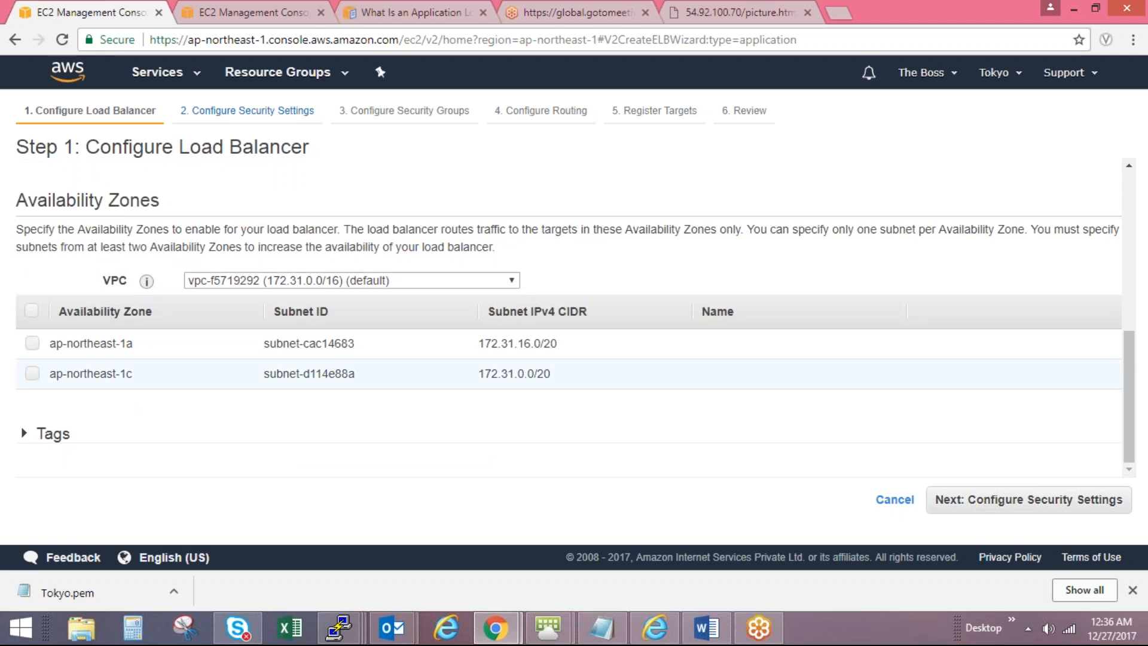
click(34, 344)
click(33, 374)
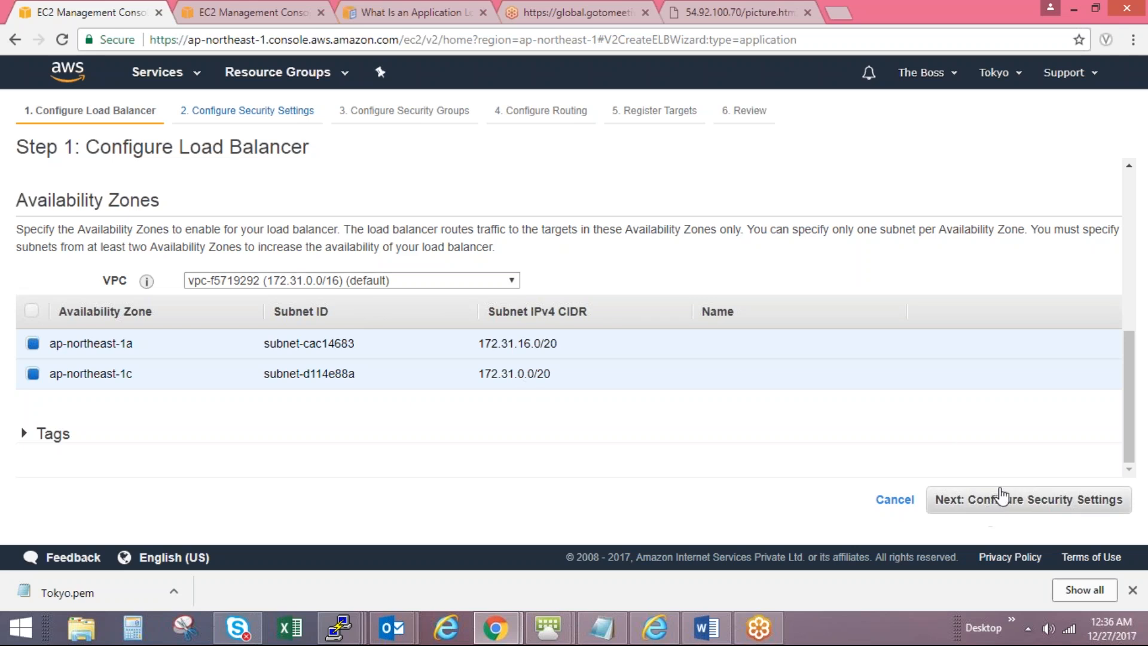
click(1031, 519)
click(1025, 505)
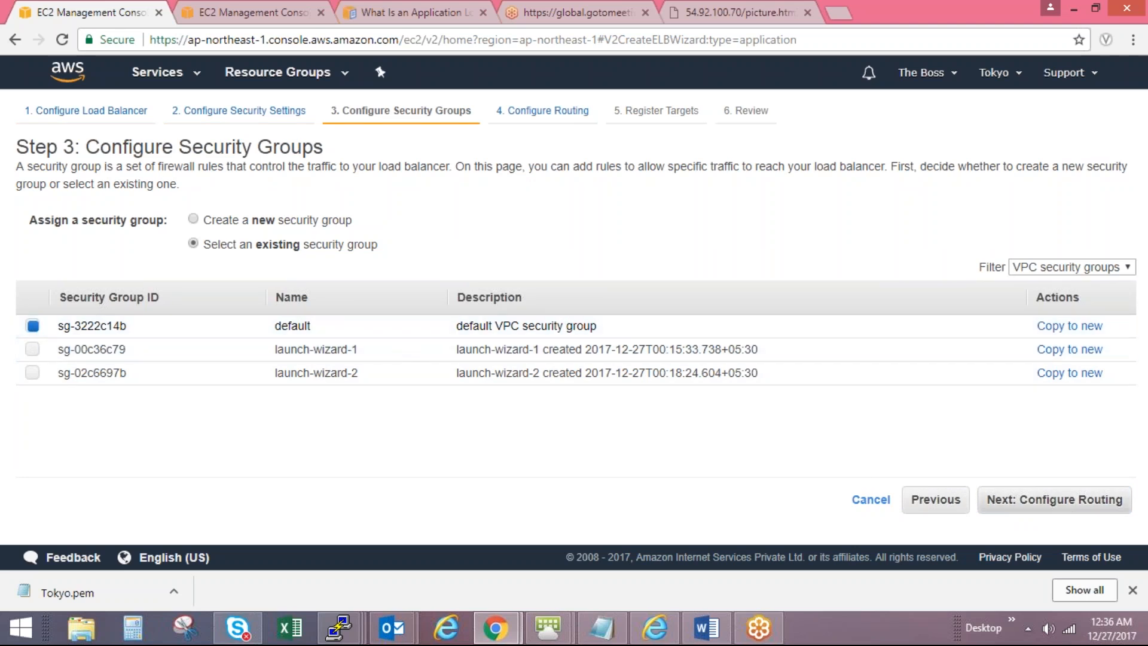
Step: Keep the default VPC security group and route the load balancer to the existing target group picture
click(1058, 507)
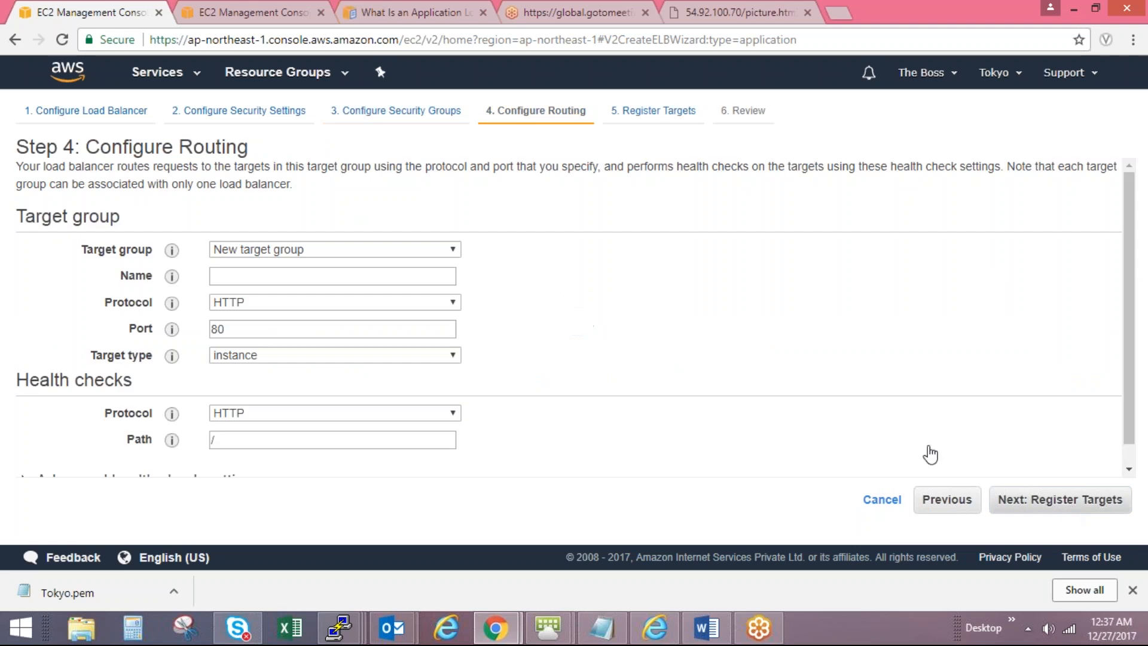
click(258, 252)
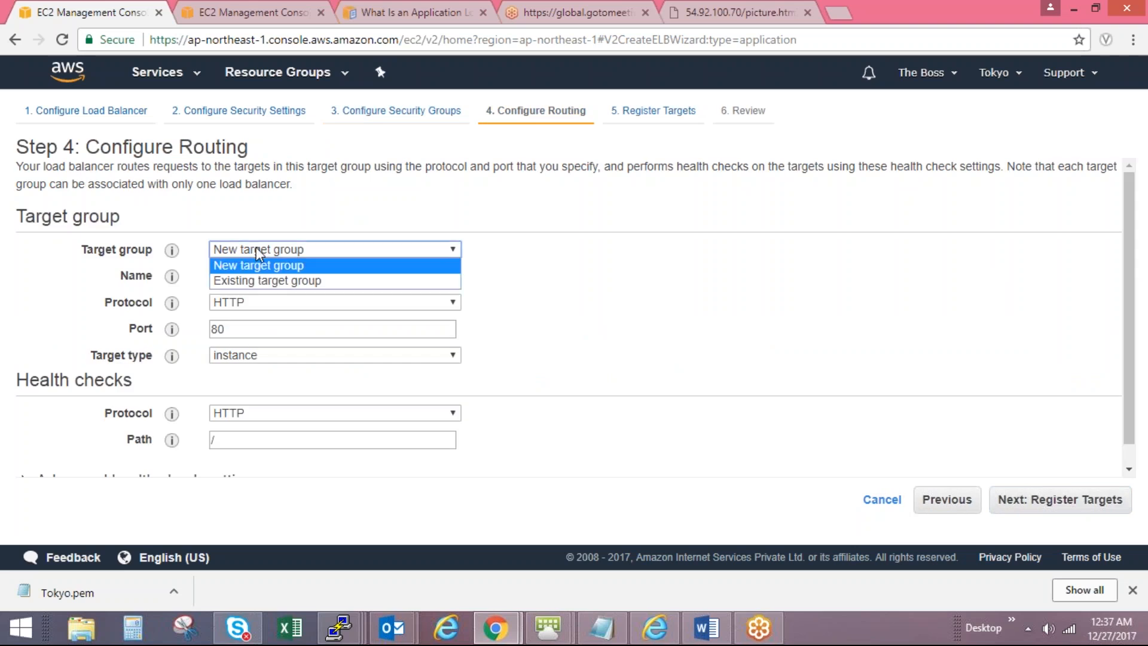
click(251, 279)
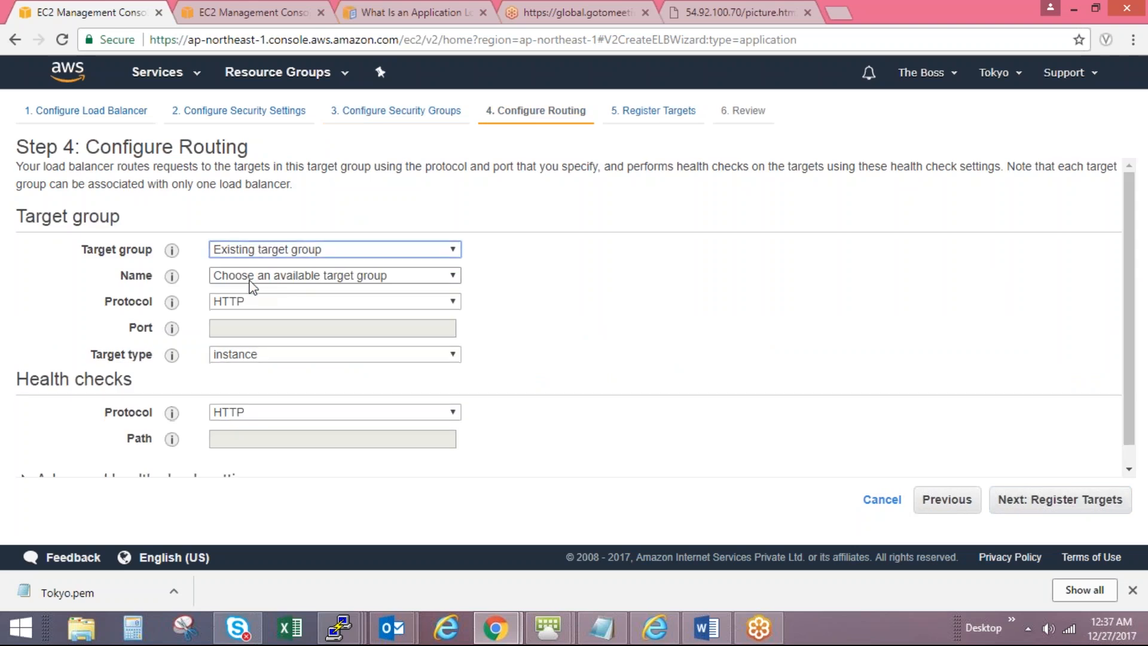
click(313, 276)
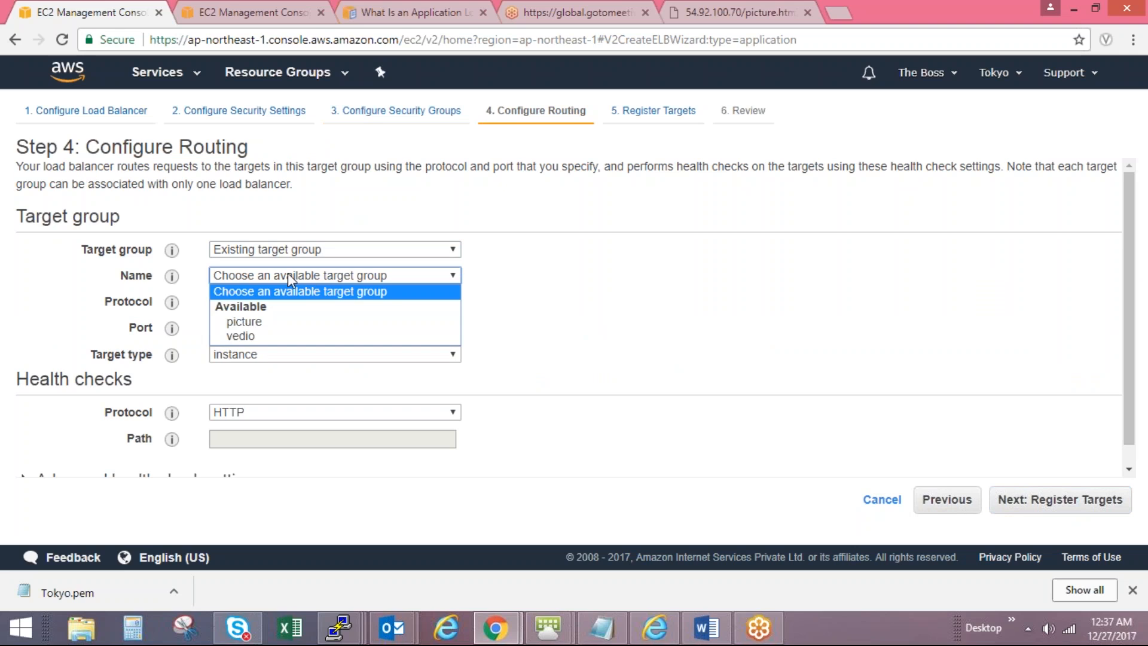
click(274, 324)
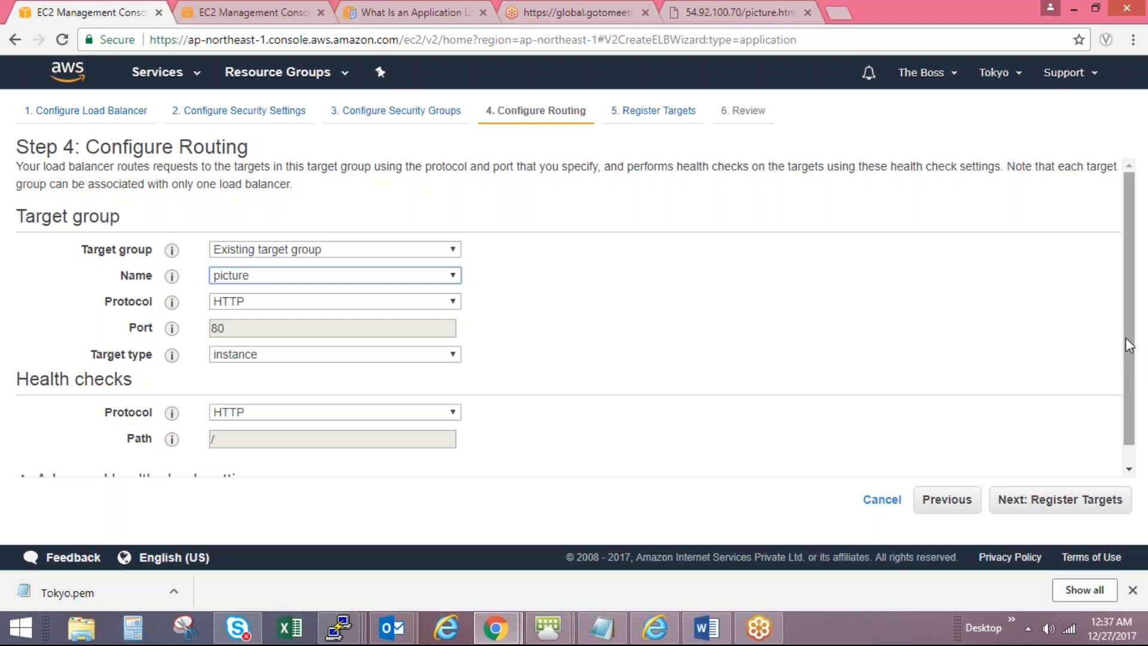
drag(1132, 346, 1127, 414)
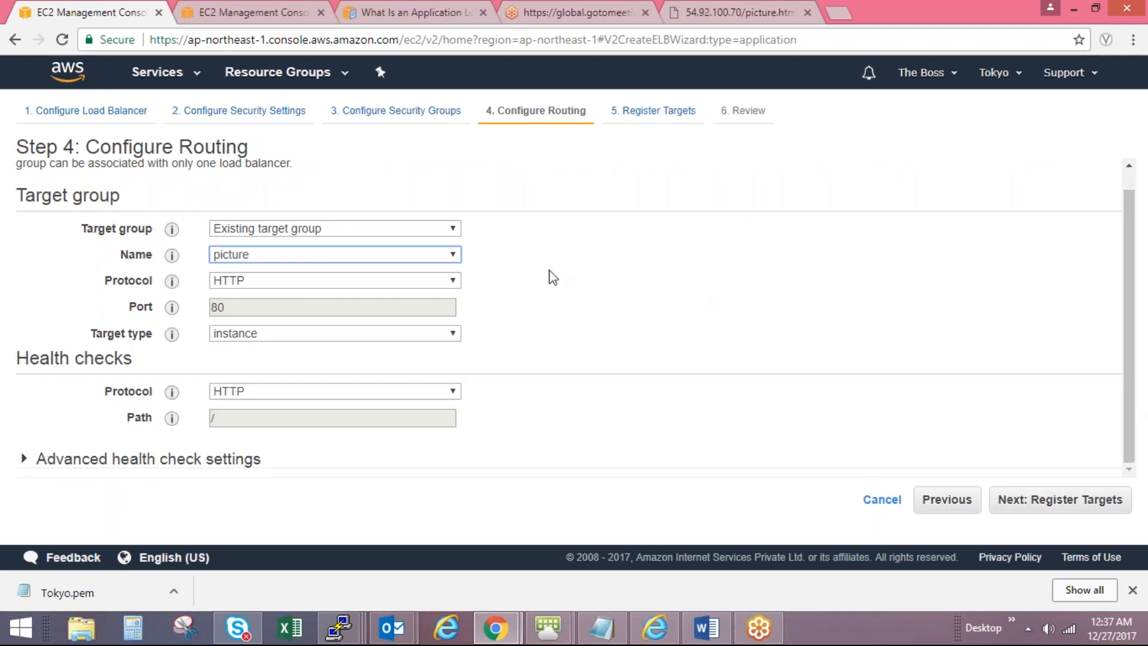
click(408, 264)
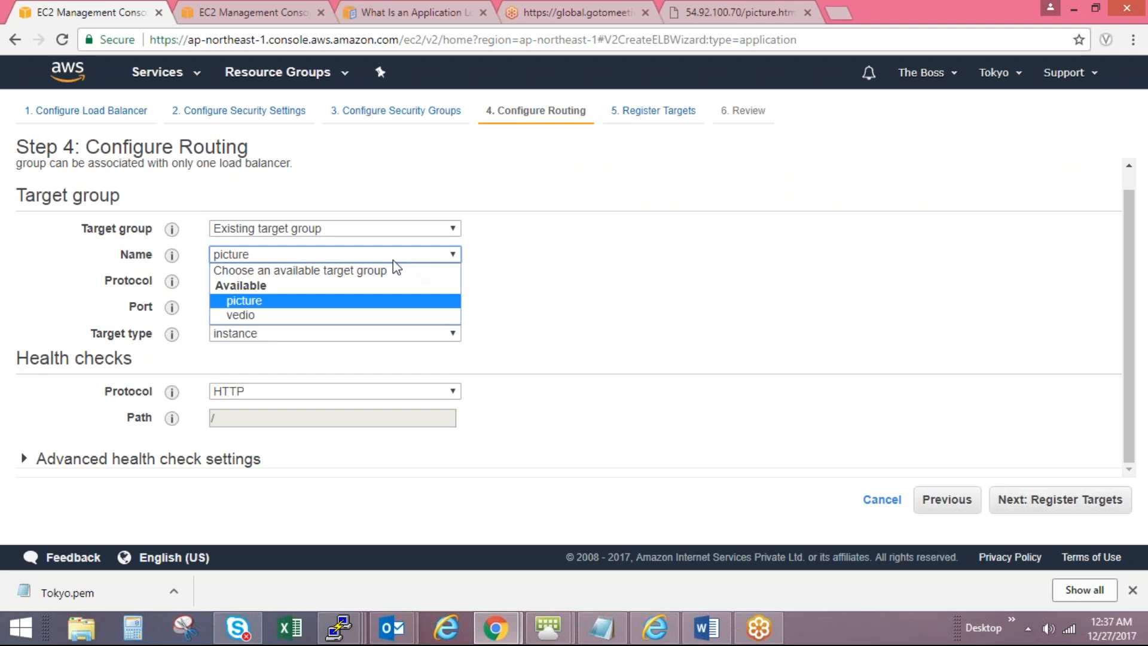
click(369, 300)
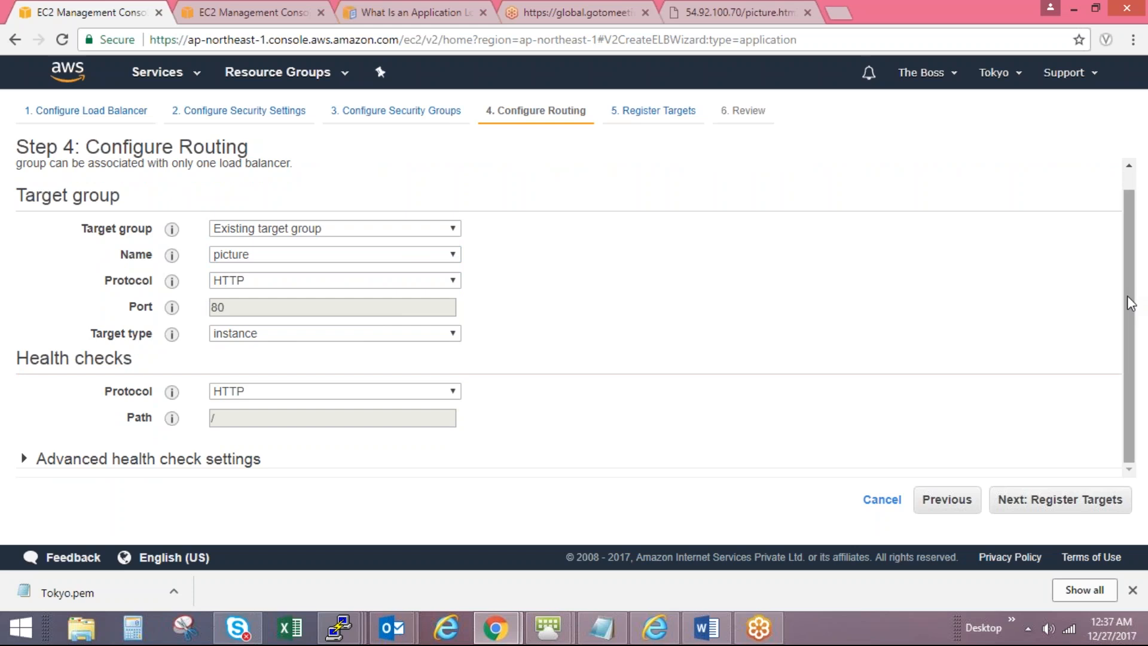
Step: Review the advanced health check settings and registered targets, and create the ApplicationELB load balancer
click(24, 459)
drag(1130, 290, 1125, 405)
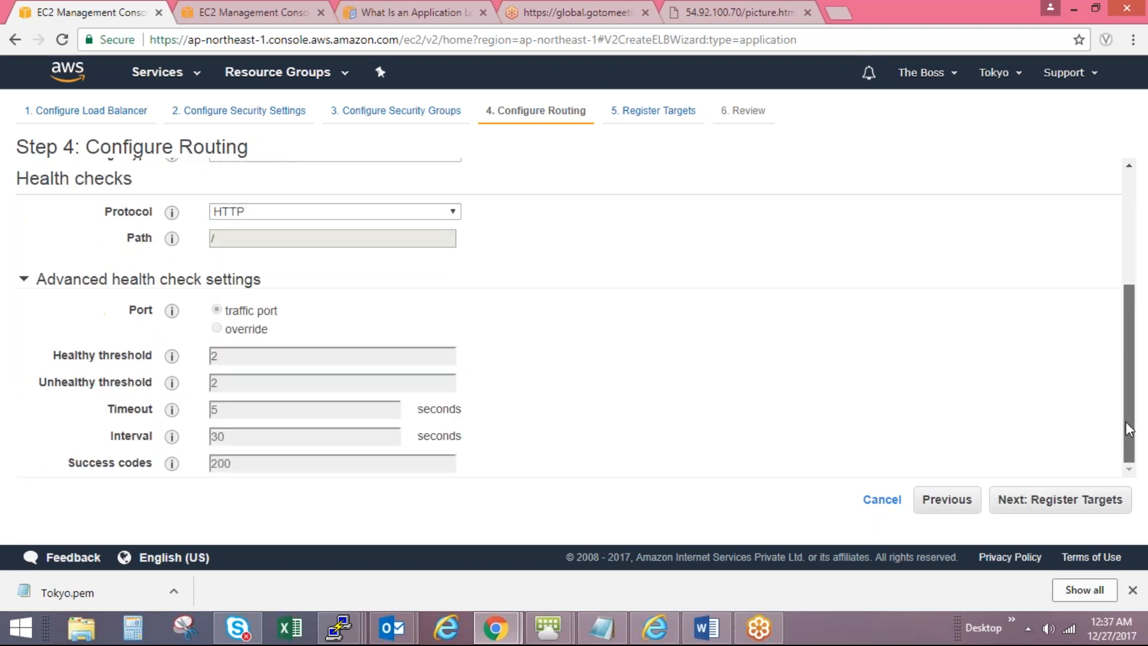
click(1094, 510)
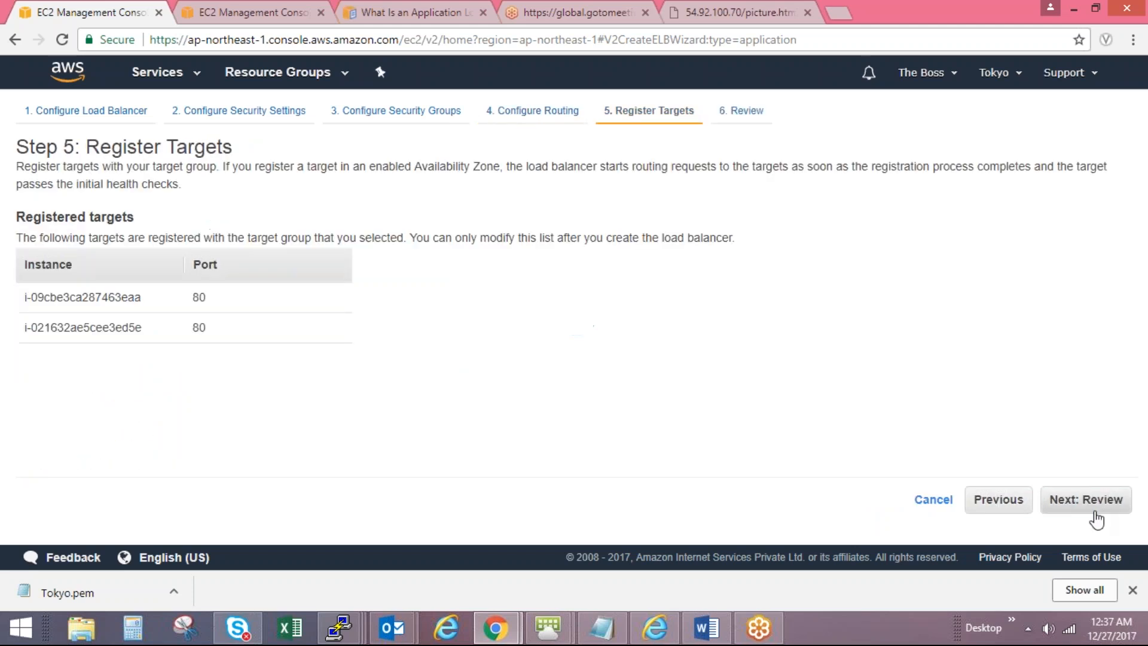
click(1096, 518)
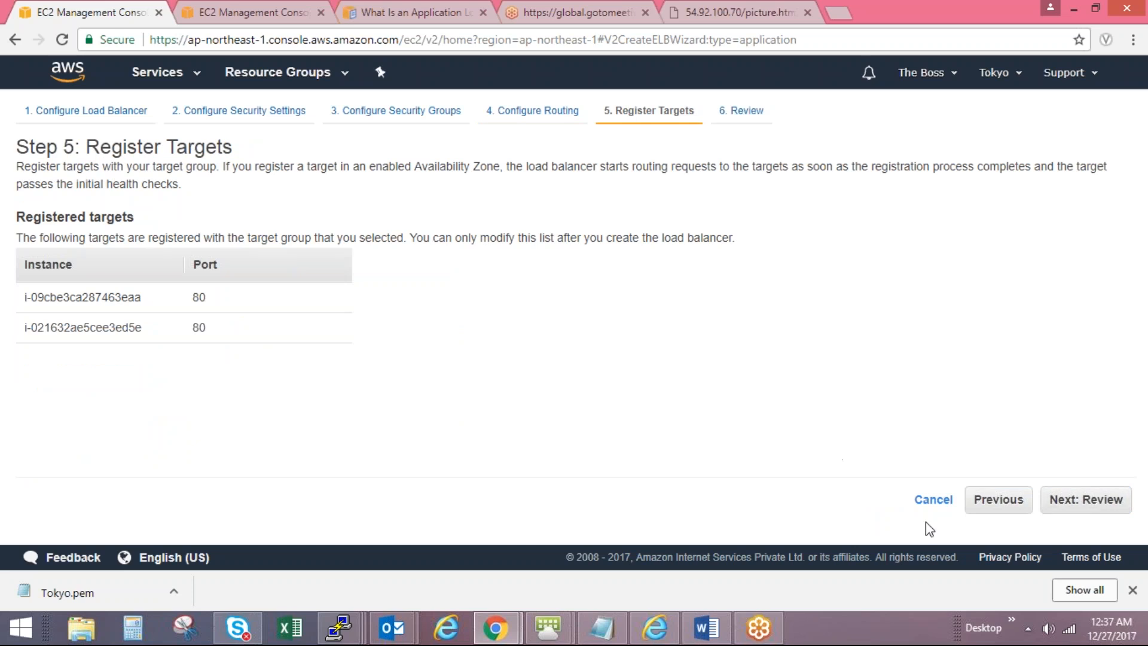
click(1074, 506)
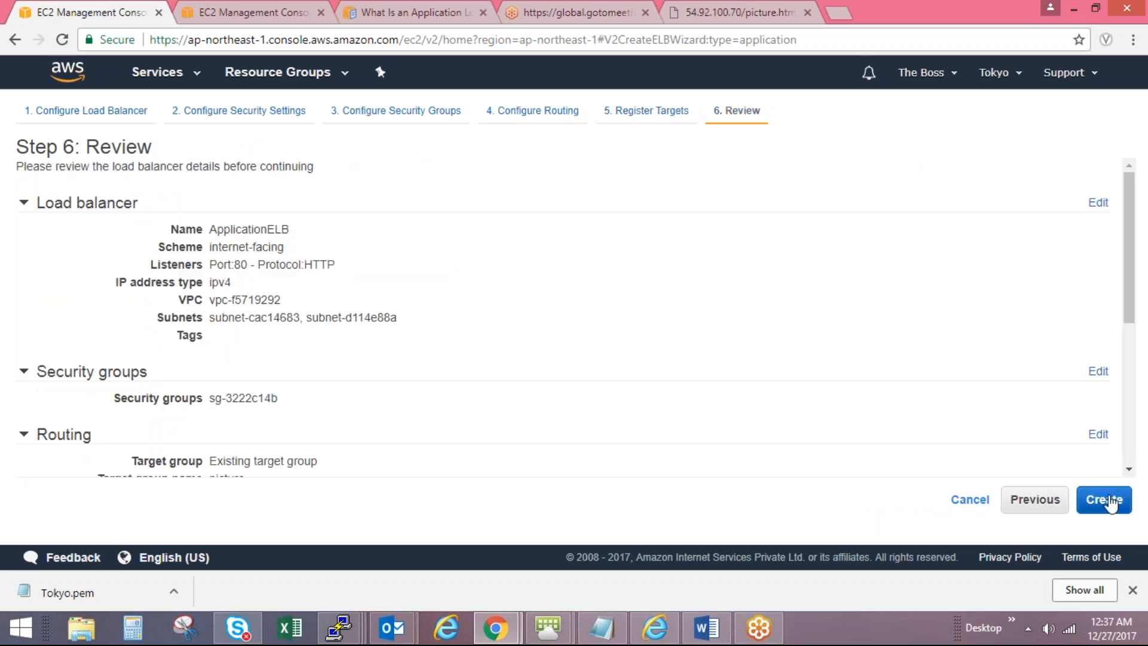
click(1130, 419)
click(1104, 500)
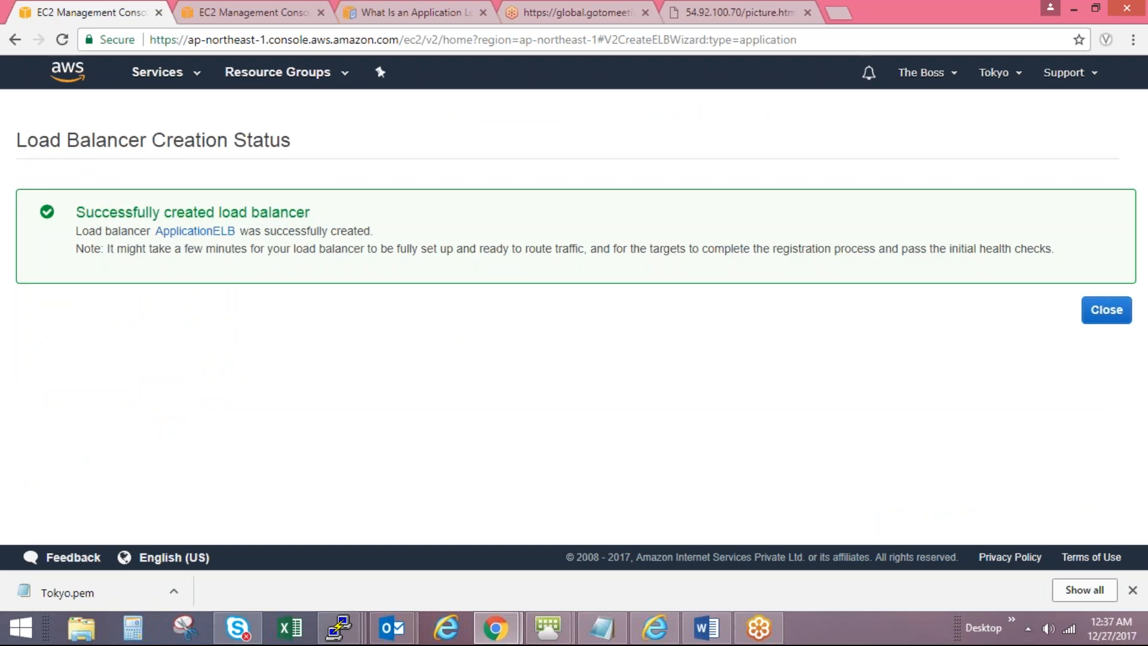
click(1107, 309)
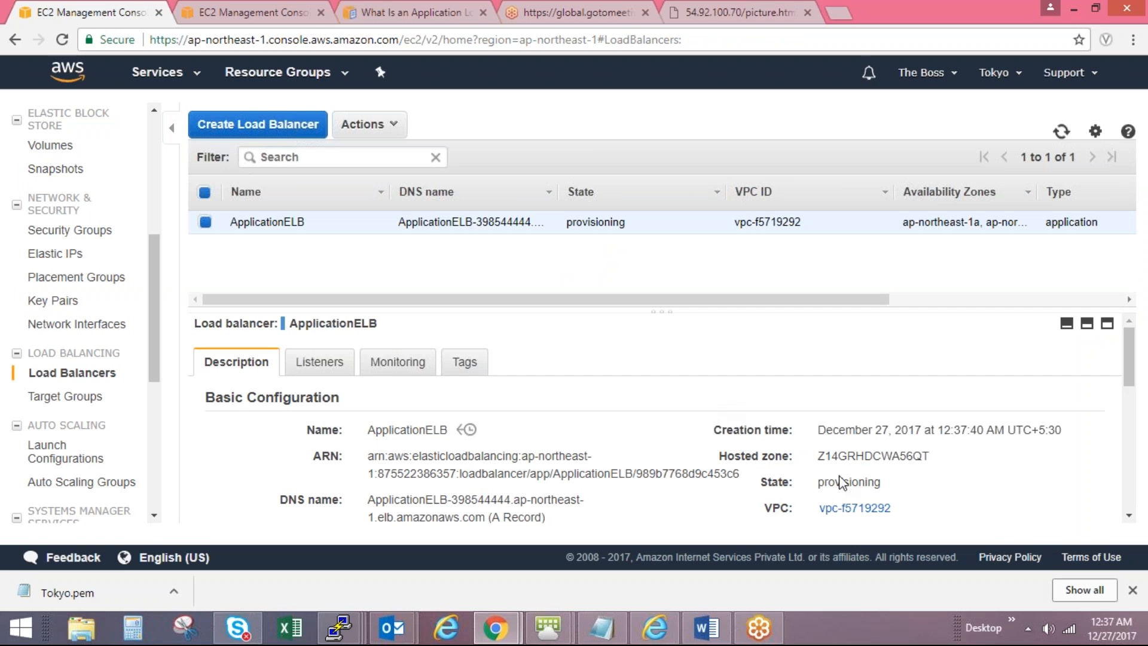
Step: Enlarge the details area of ApplicationELB and refresh the load balancer list repeatedly to check its state
drag(816, 482, 882, 482)
click(881, 482)
drag(613, 310, 605, 274)
click(1062, 132)
click(1062, 132)
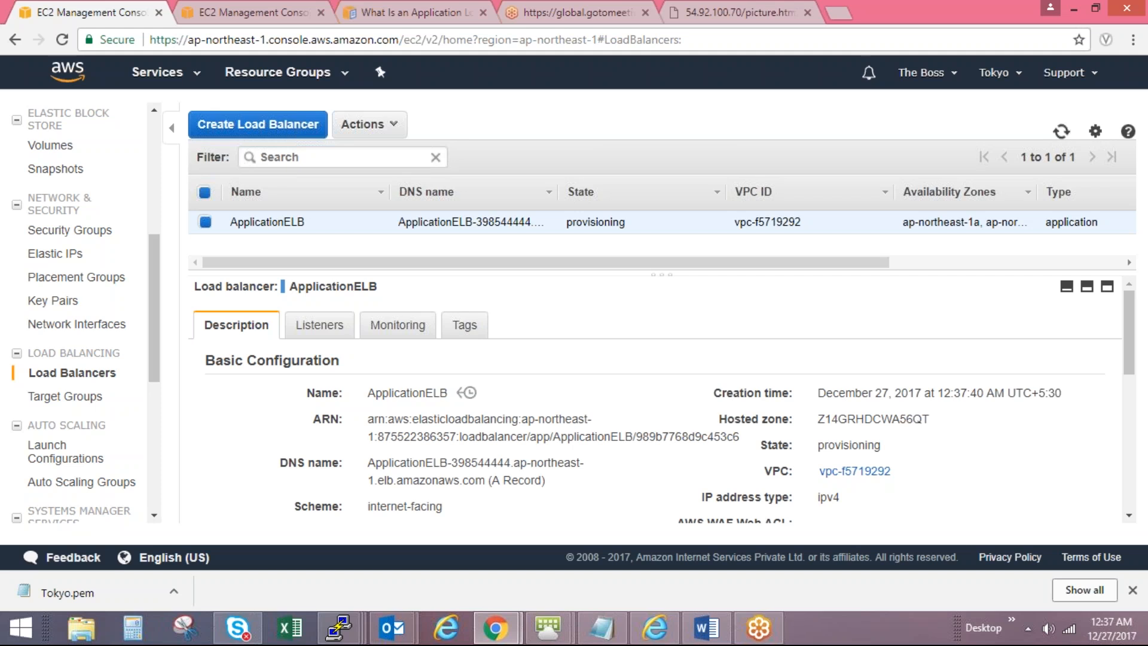
click(1062, 132)
double_click(849, 445)
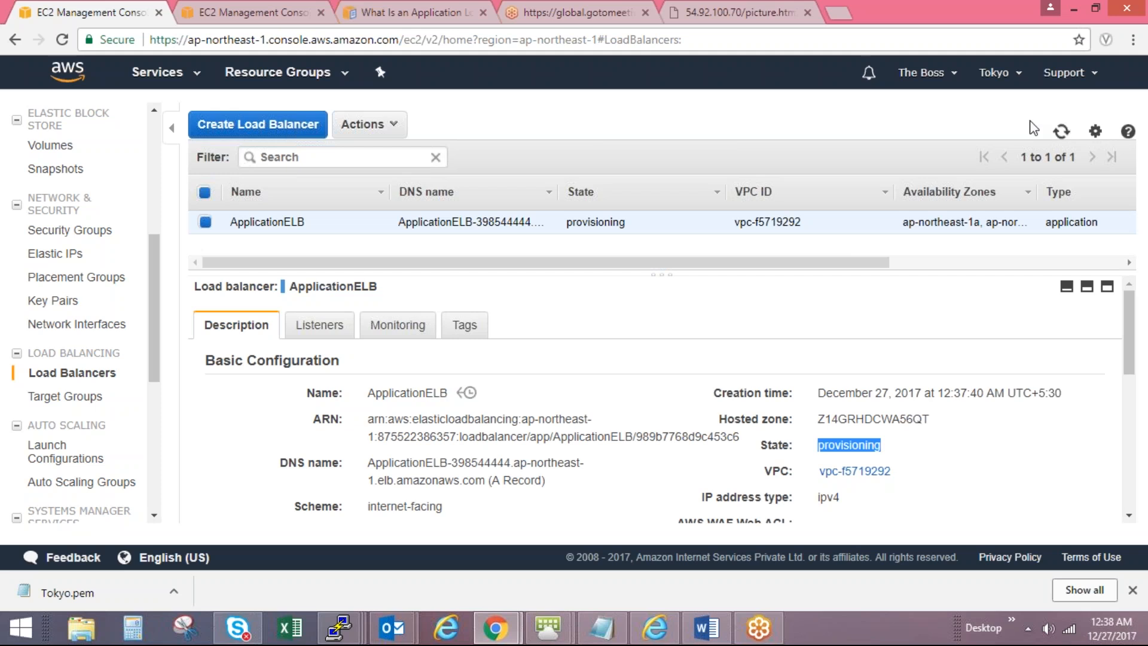
click(1062, 131)
click(1062, 131)
Step: Look over the listeners of ApplicationELB and refresh the load balancer list to check its provisioning state
click(317, 322)
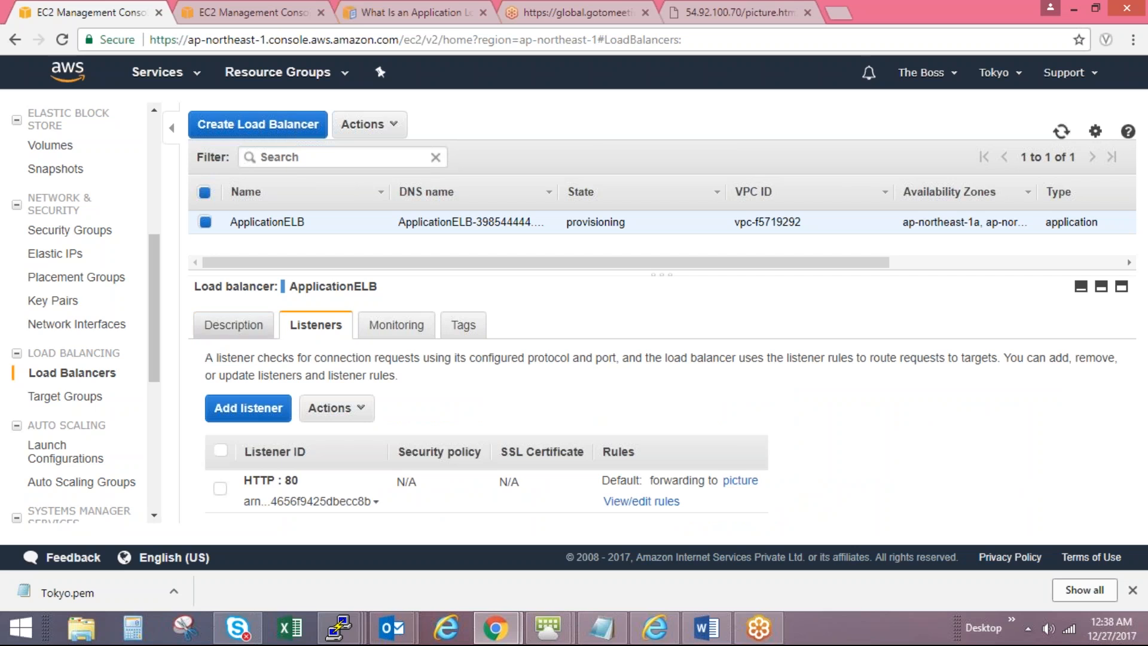
click(236, 326)
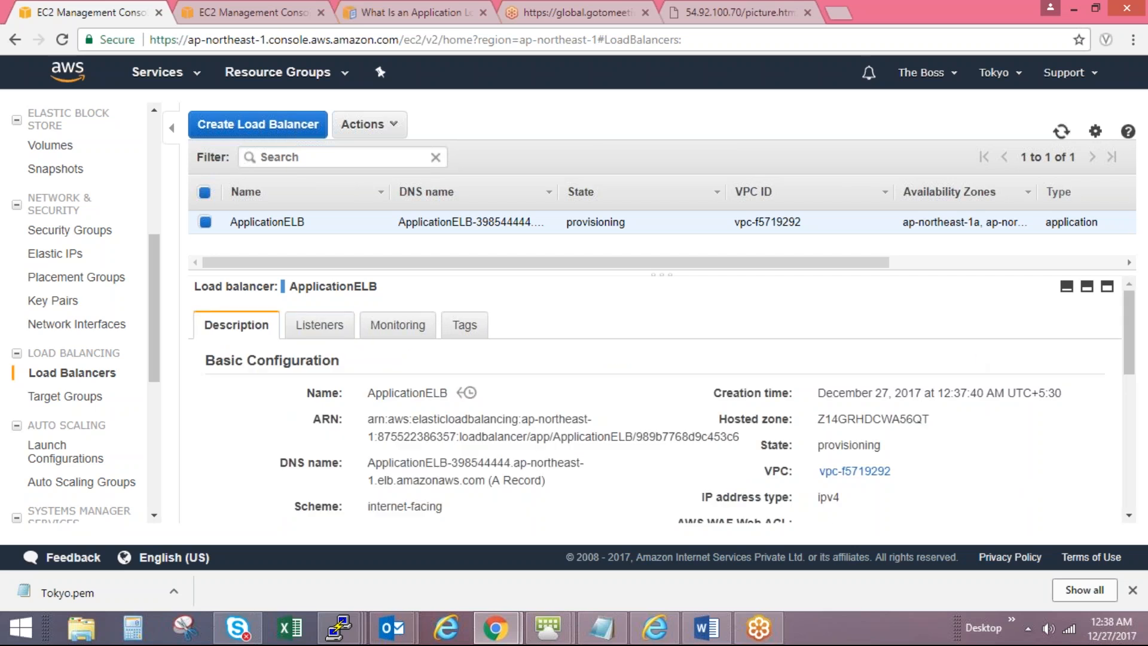
click(1061, 131)
mouse_move(467, 399)
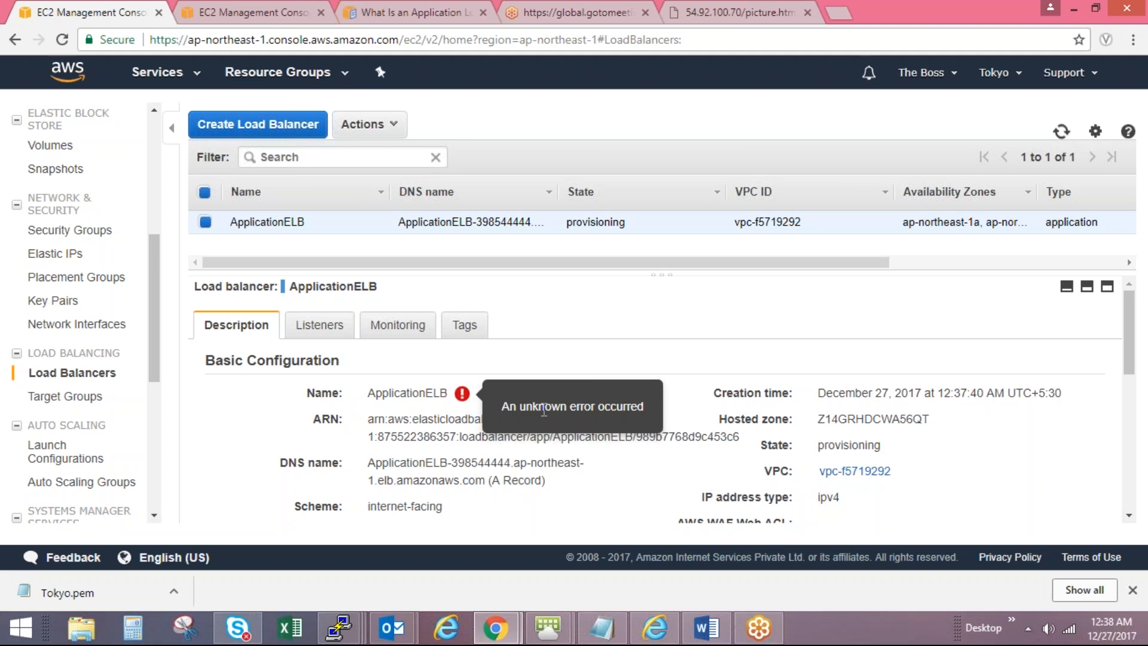
double_click(843, 445)
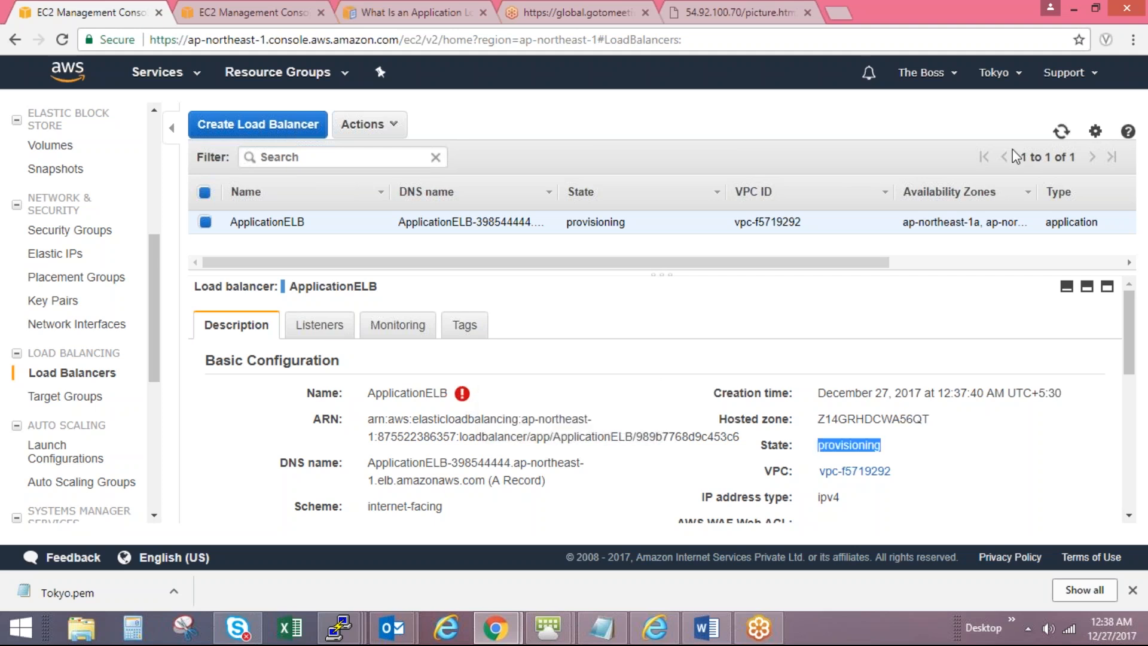
click(1063, 128)
click(1062, 130)
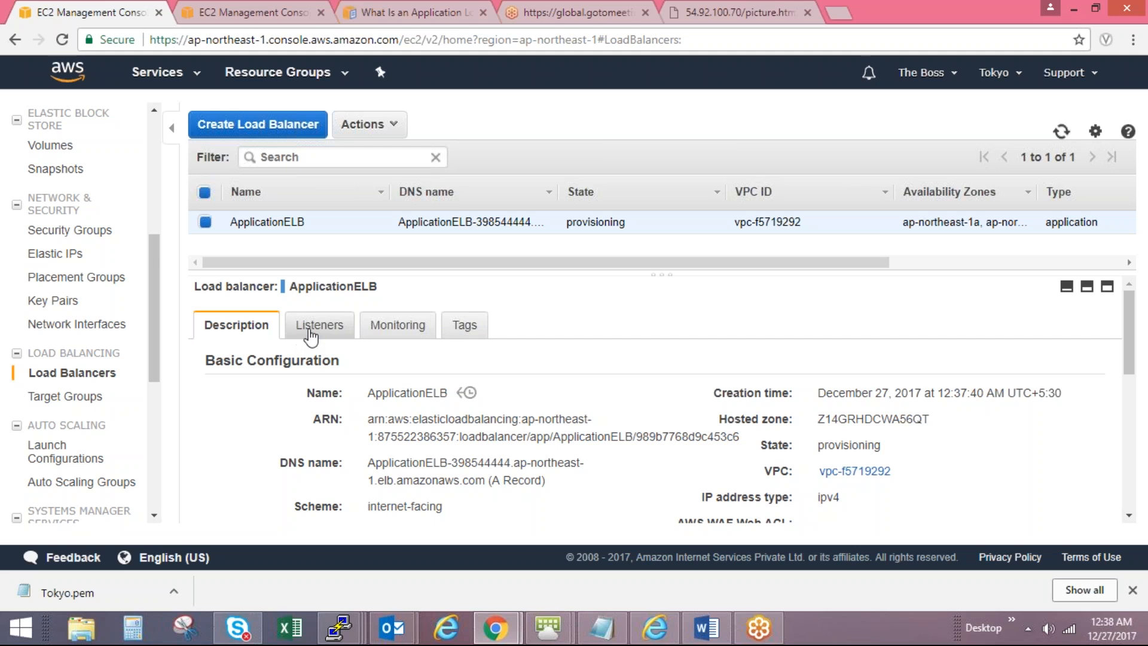
Step: Open the rules of ApplicationELB's HTTP:80 listener, consulting the Application ELB target group diagram in Lucidchart
click(310, 337)
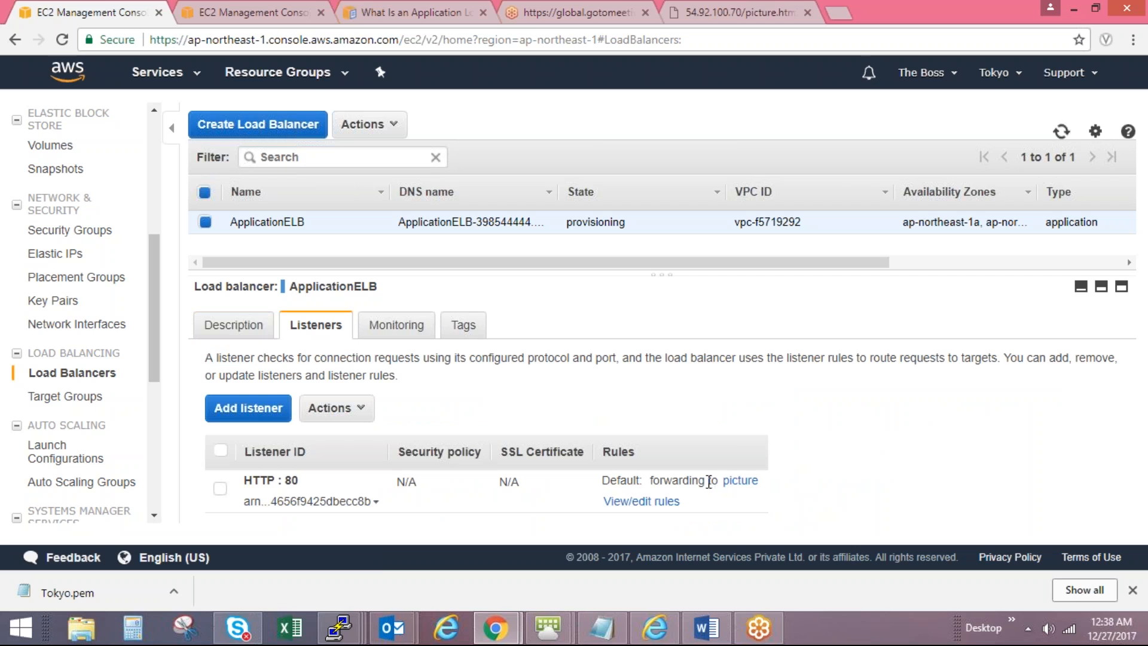
mouse_move(496, 628)
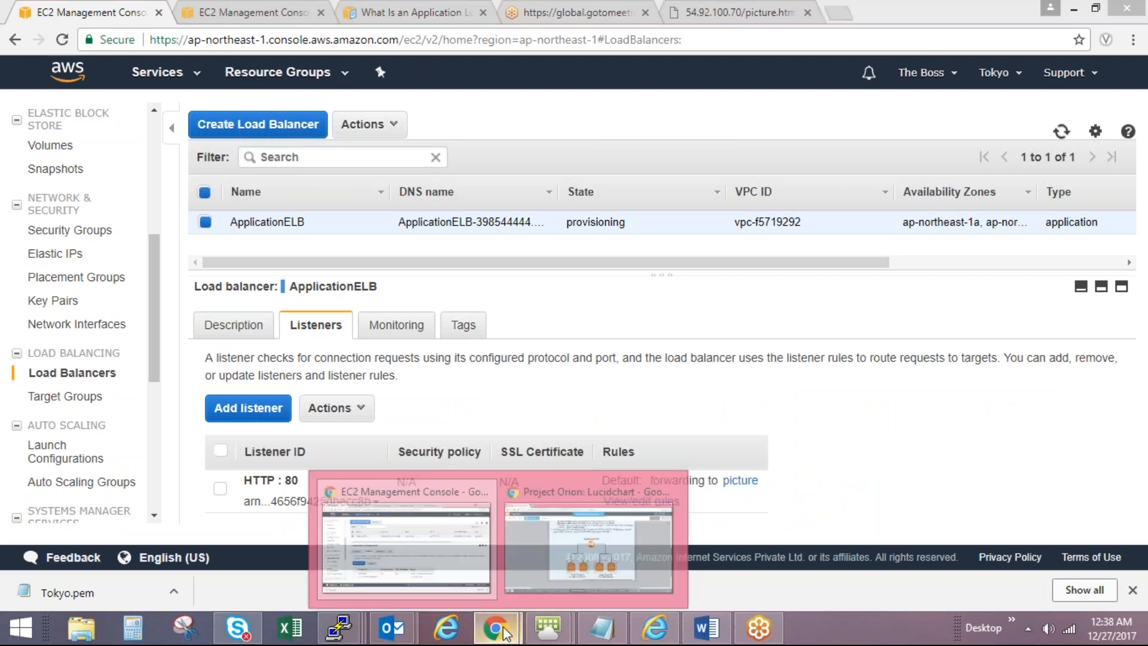
click(576, 575)
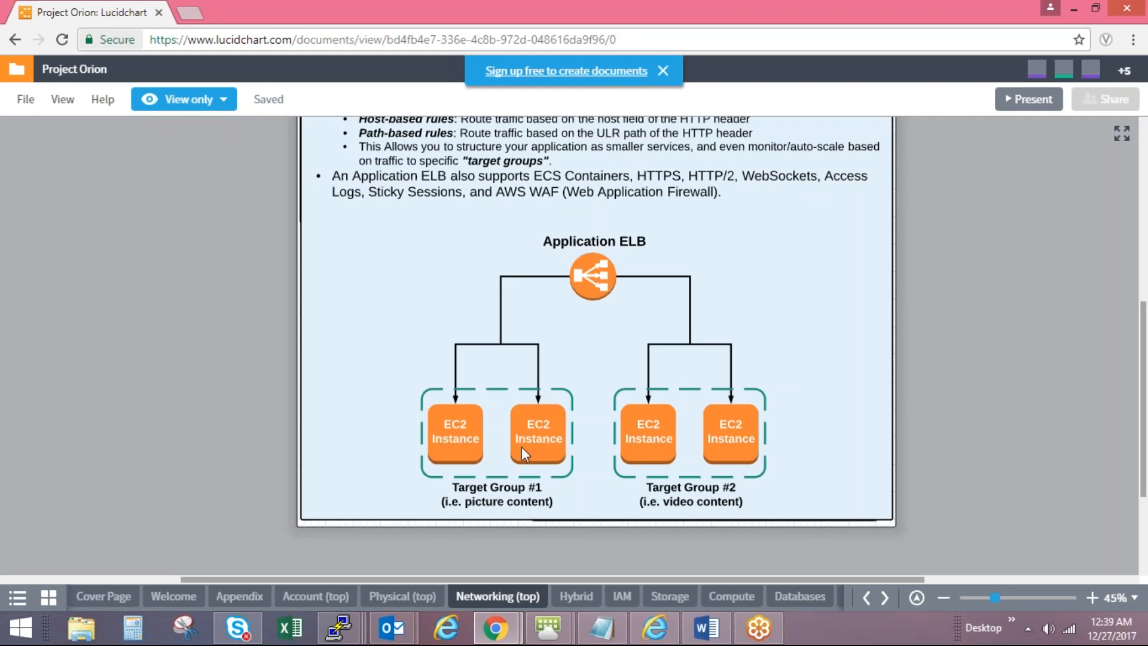
key(alt+Tab)
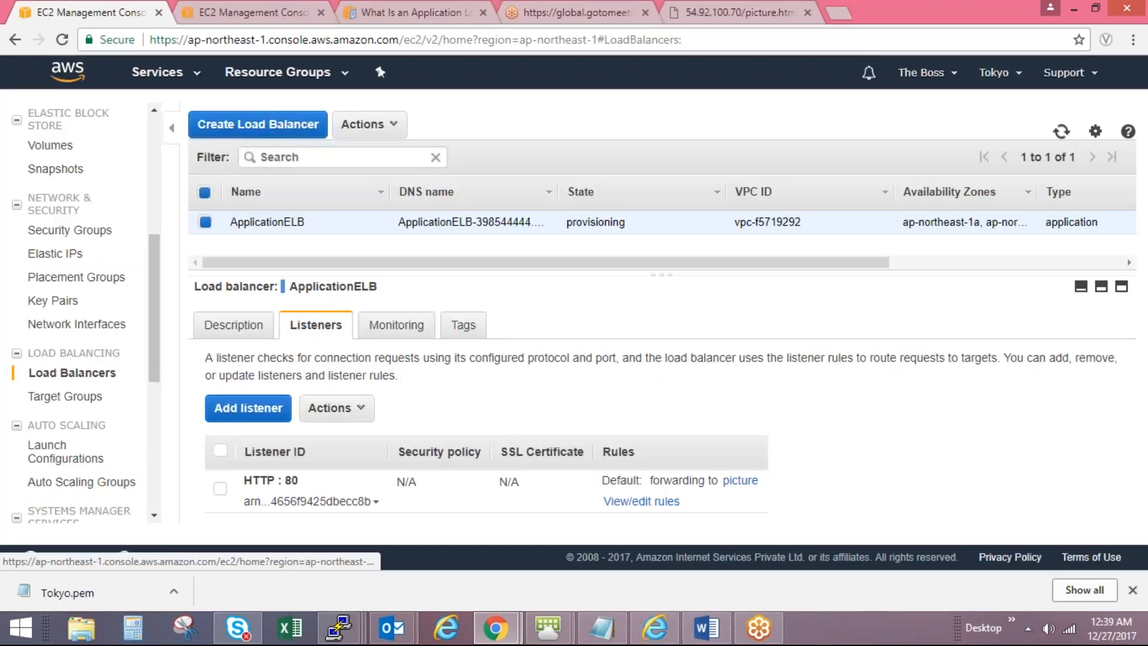
click(652, 502)
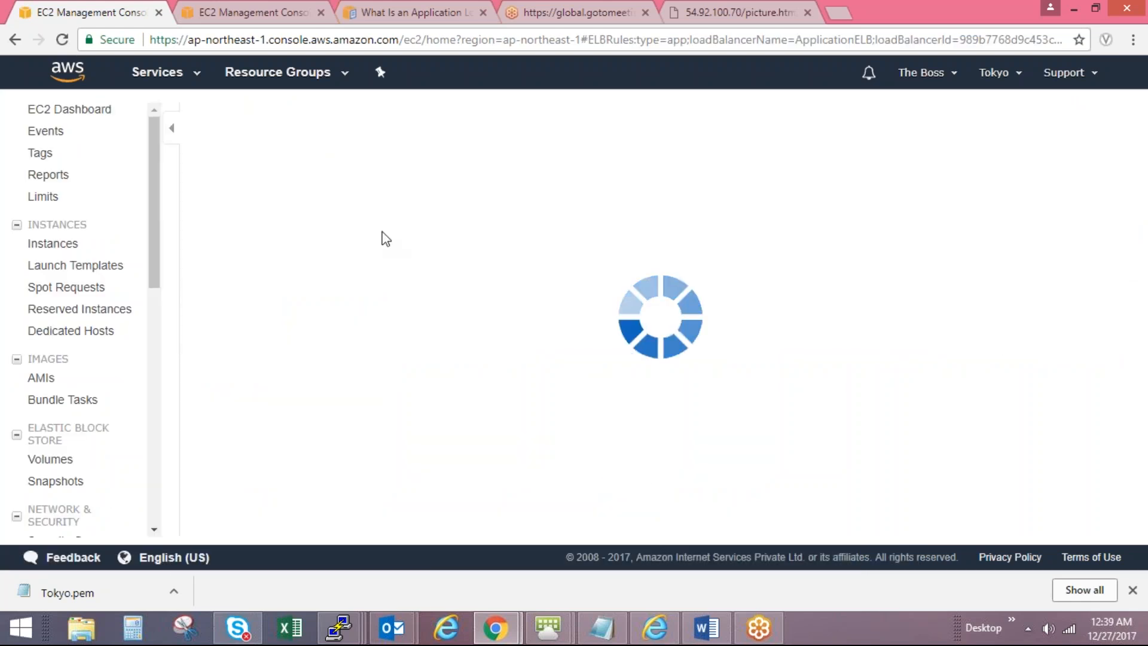
key(alt+Tab)
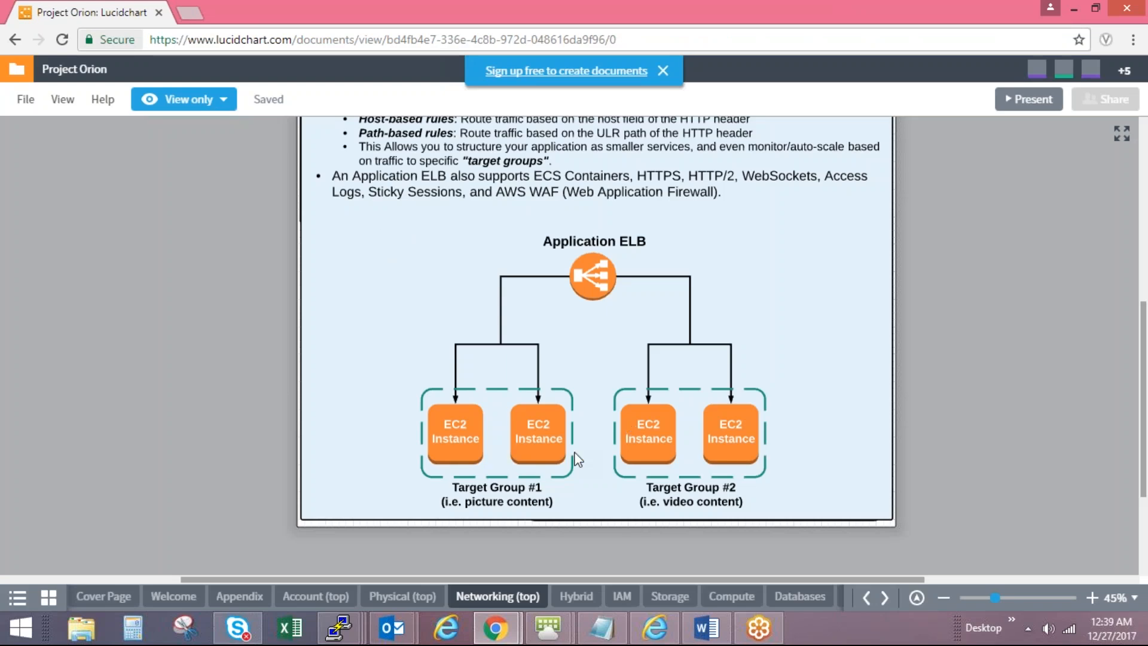
key(alt+Tab)
Step: Insert and save a listener rule that forwards requests with the path pattern *picture* to the target group picture
click(147, 121)
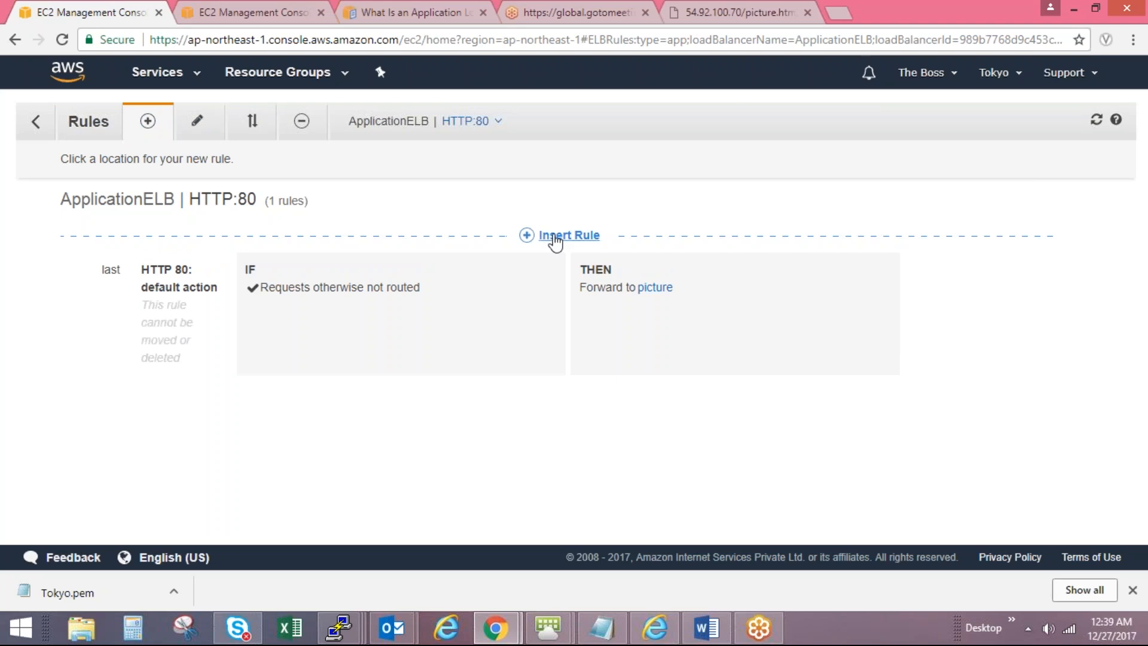
click(555, 236)
click(386, 297)
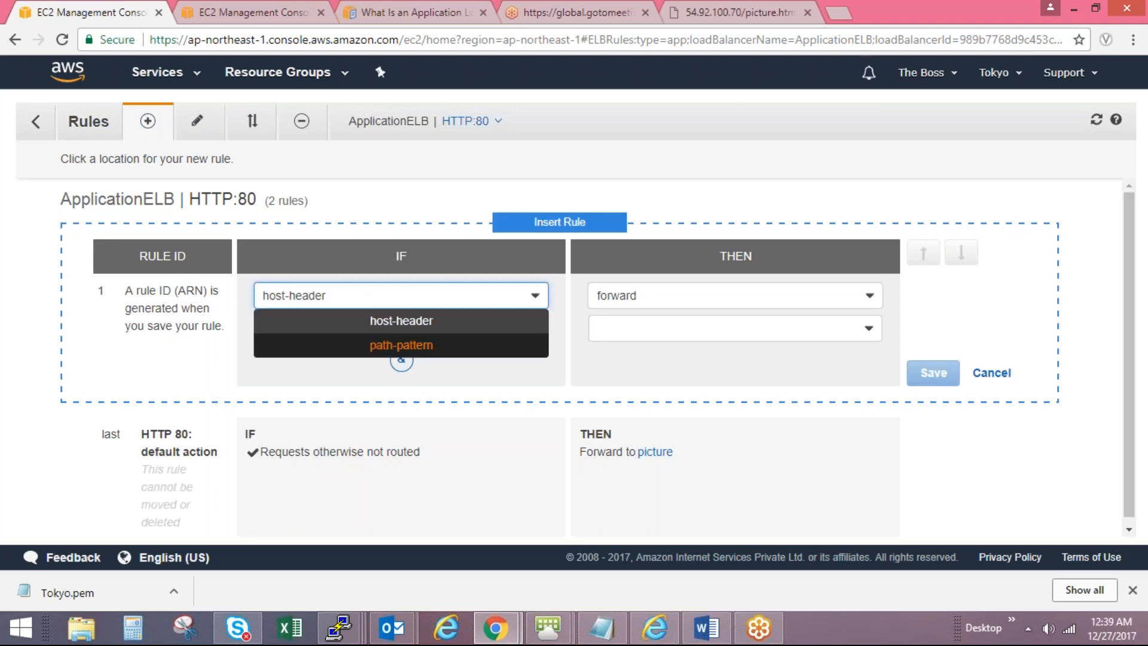
click(399, 345)
click(327, 333)
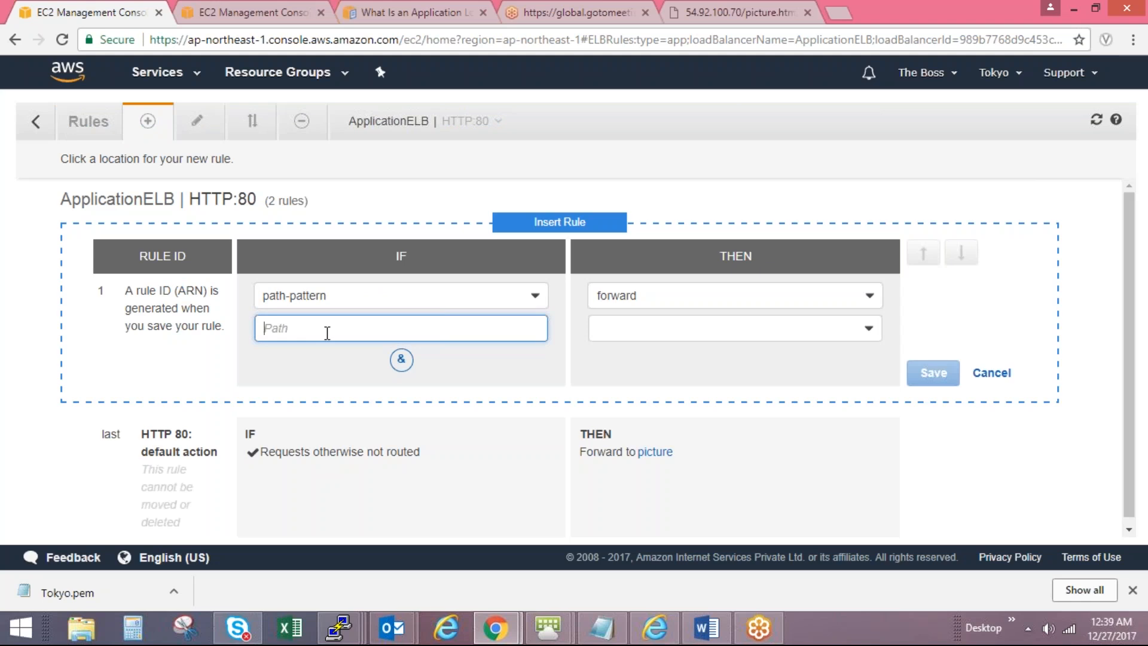
text(*picture*)
click(640, 333)
click(694, 357)
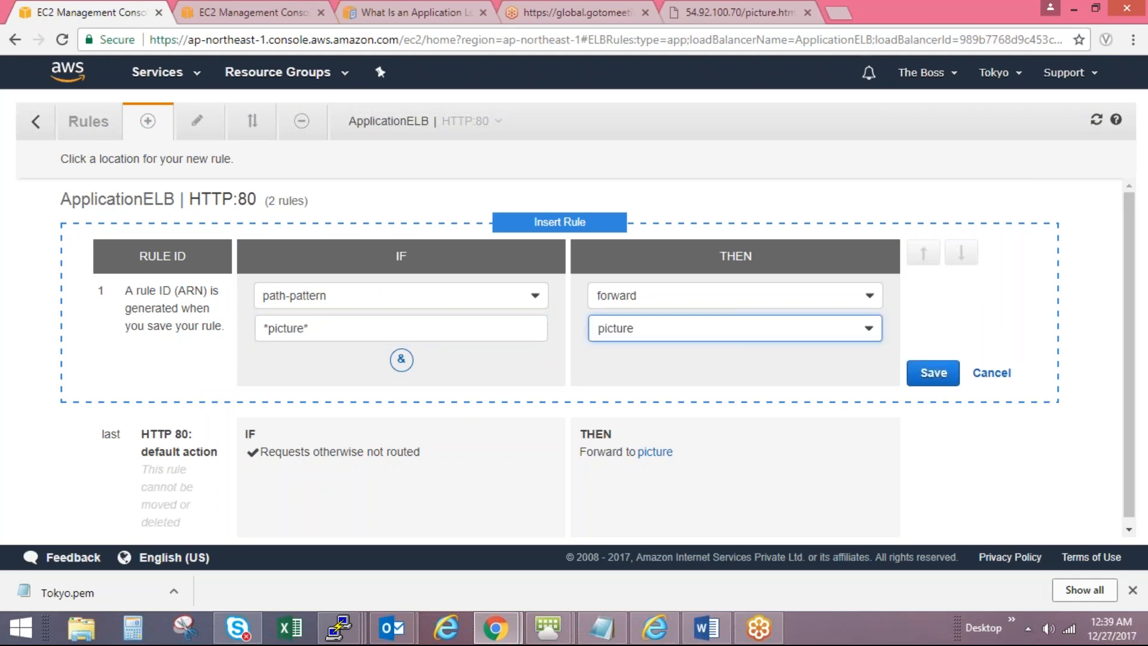
click(934, 377)
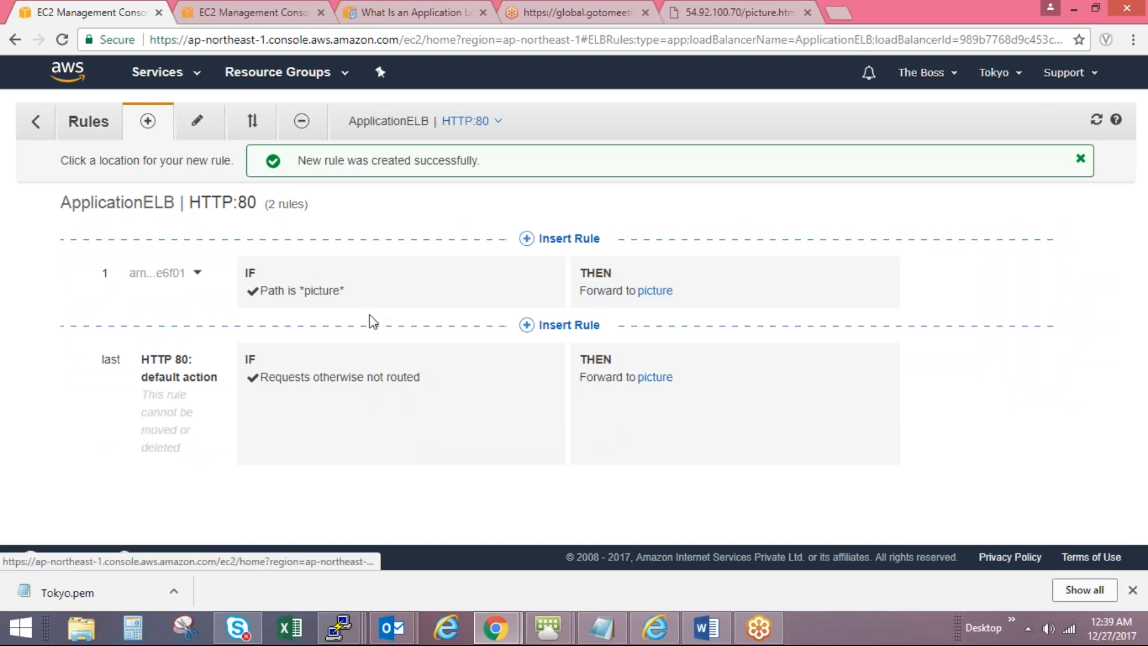
Step: Insert another rule above the picture rule with the path pattern *vedio*, checking the page's file name in the PuTTY session
click(561, 239)
click(320, 299)
click(335, 350)
click(308, 340)
text(*vedio)
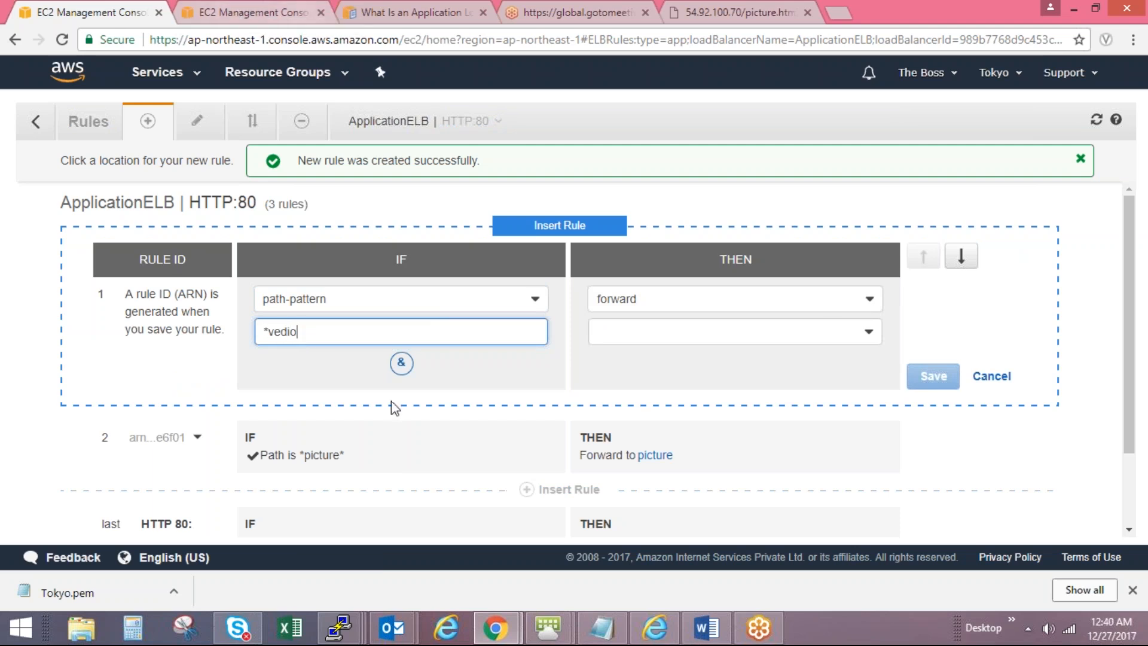
click(339, 627)
click(464, 534)
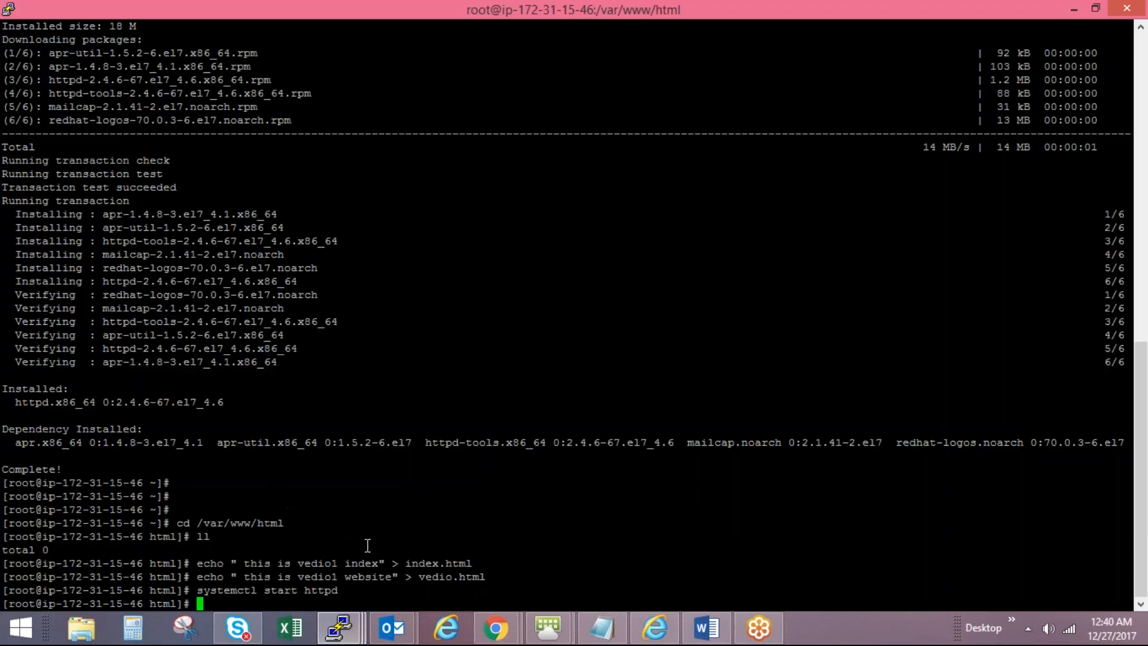
key(alt+Tab)
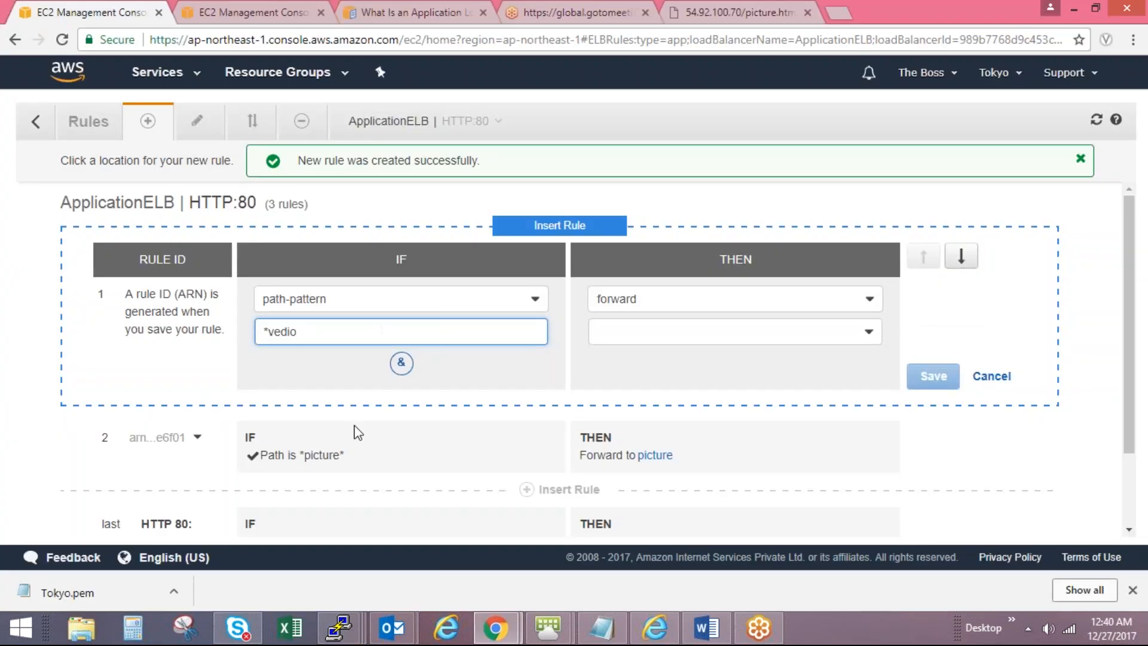
text(*)
drag(271, 333, 297, 330)
click(320, 331)
Step: Forward the *vedio* rule to the target group vedio and save the rule
click(647, 332)
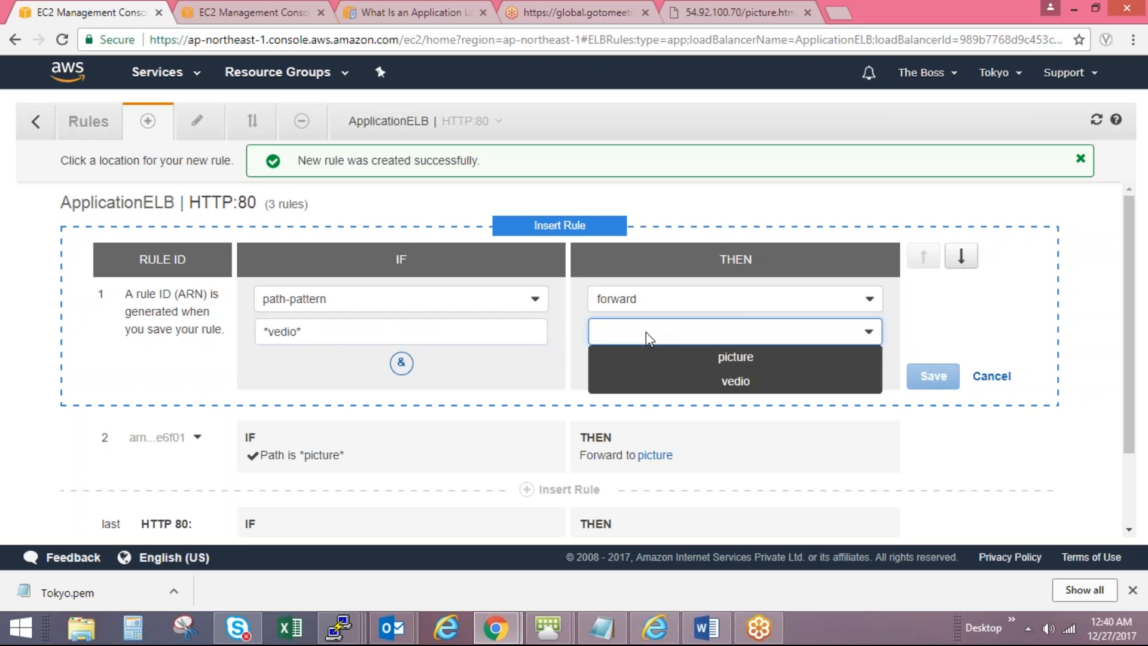
click(719, 381)
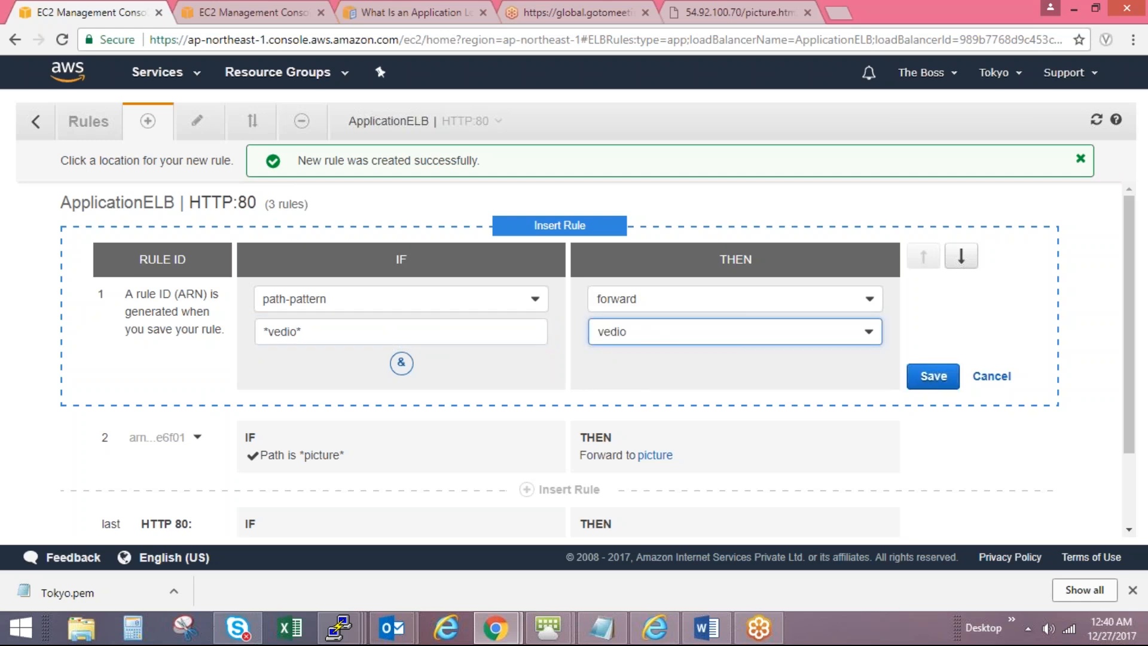
click(931, 377)
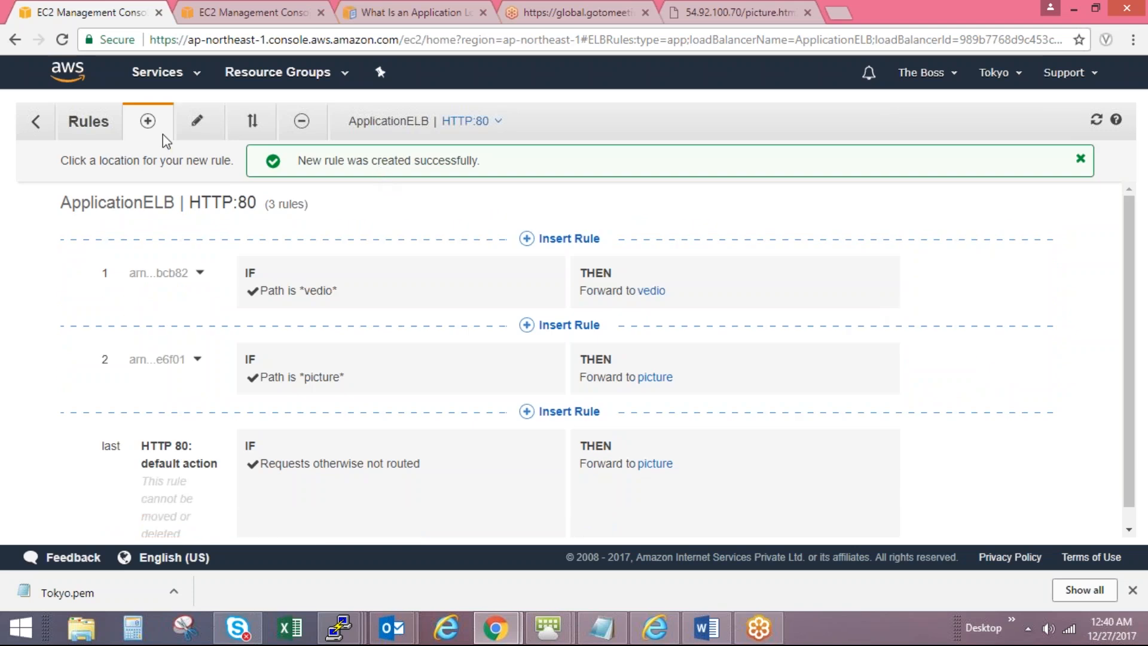
Step: Return to the load balancer list, check the state of ApplicationELB, and review the saved rules of its HTTP:80 listener
click(35, 122)
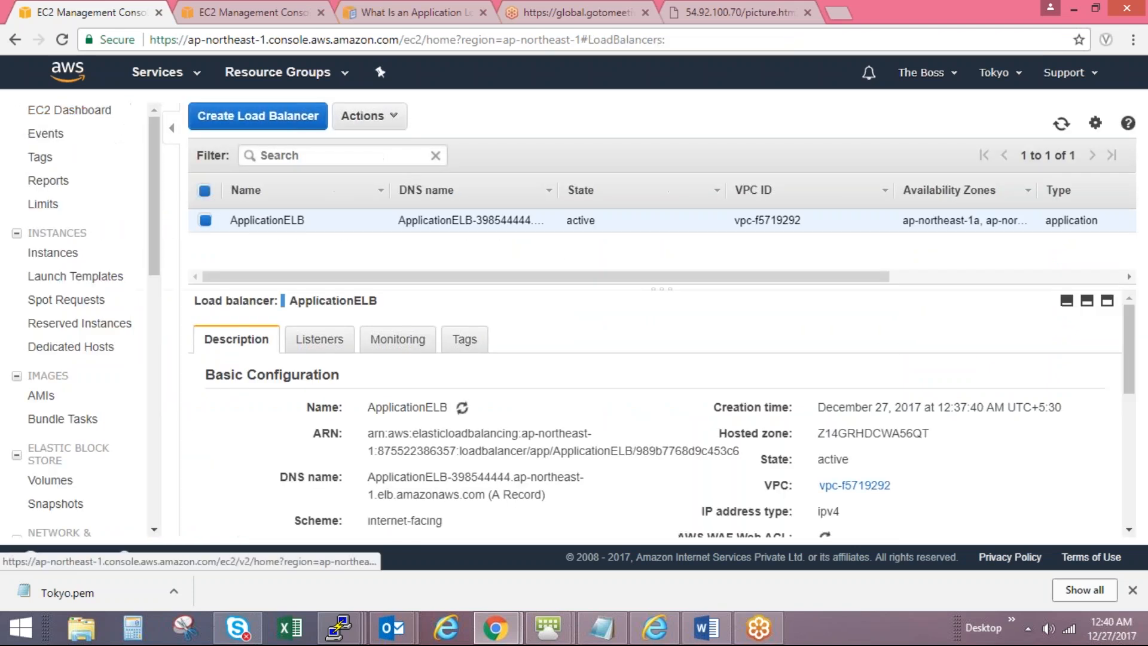
double_click(835, 460)
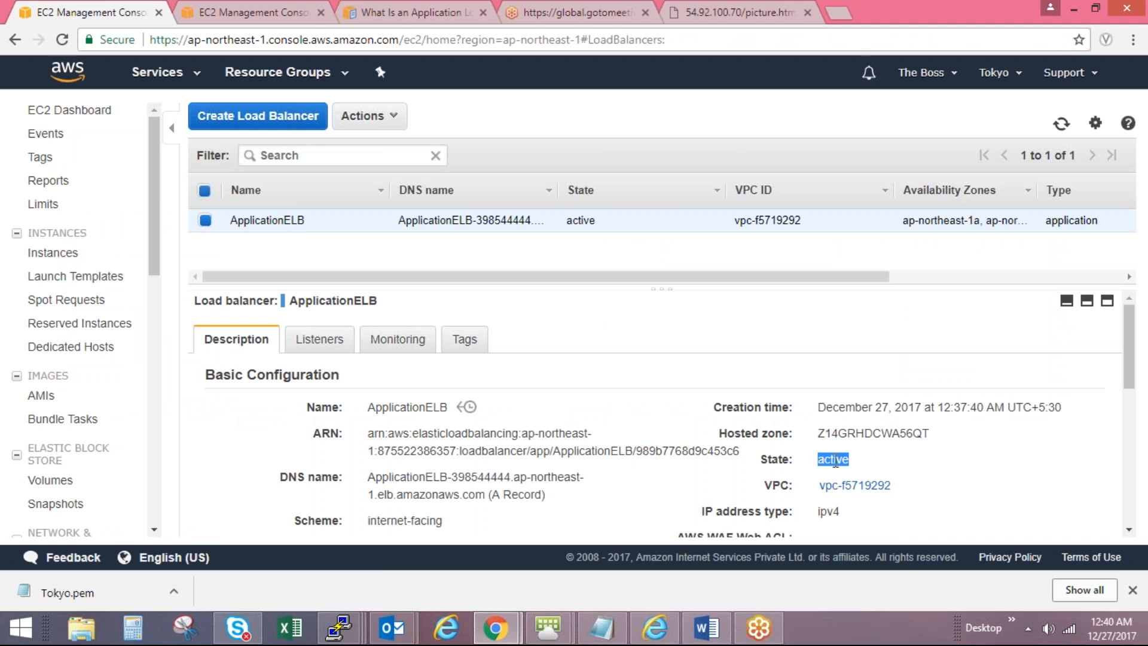
click(1062, 123)
click(327, 342)
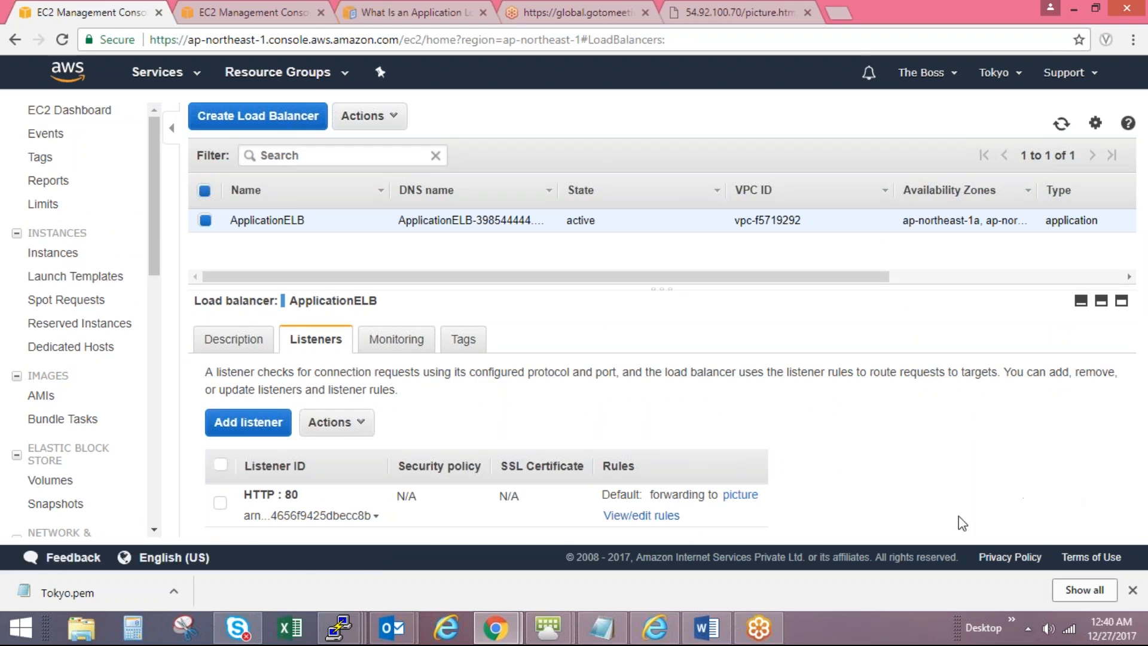
click(655, 516)
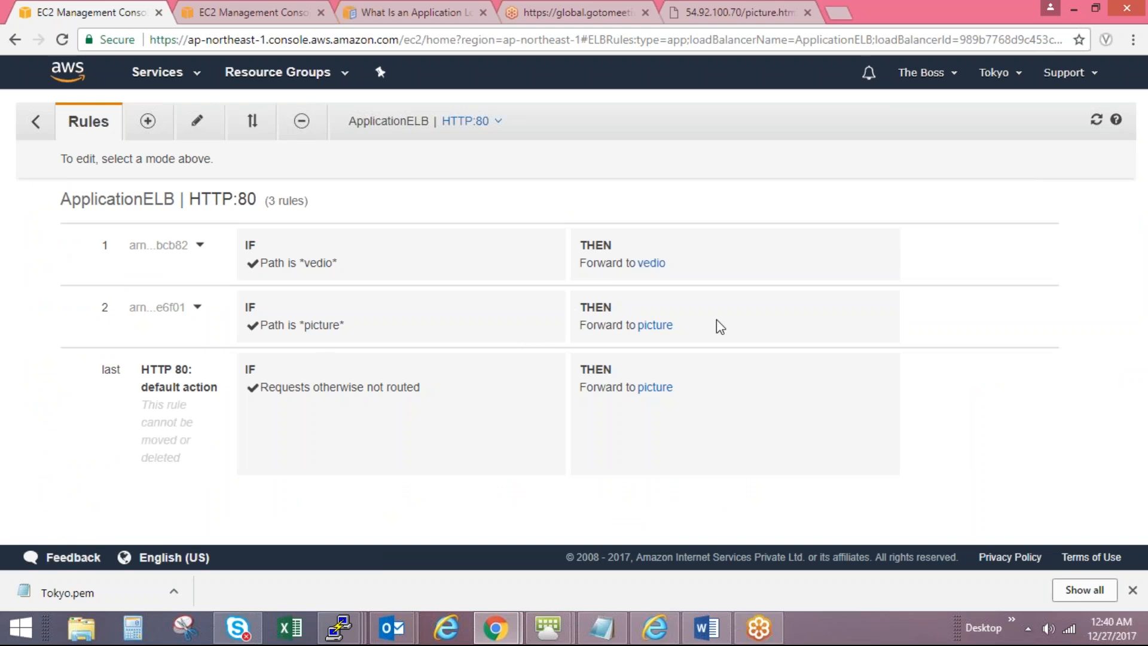
click(34, 122)
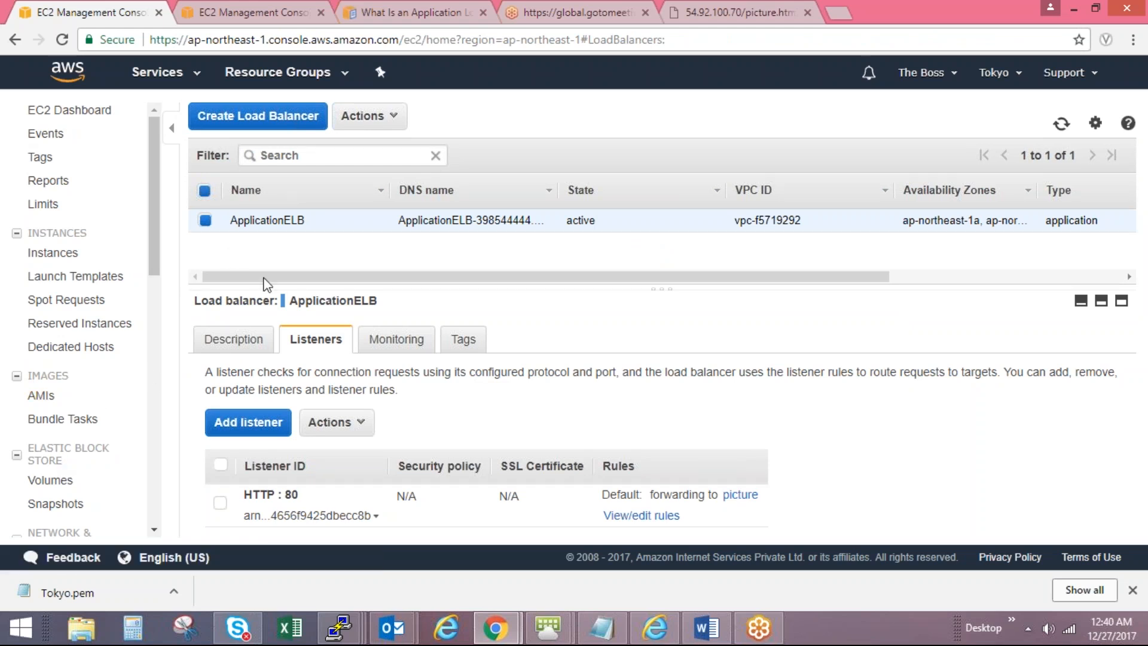
click(255, 339)
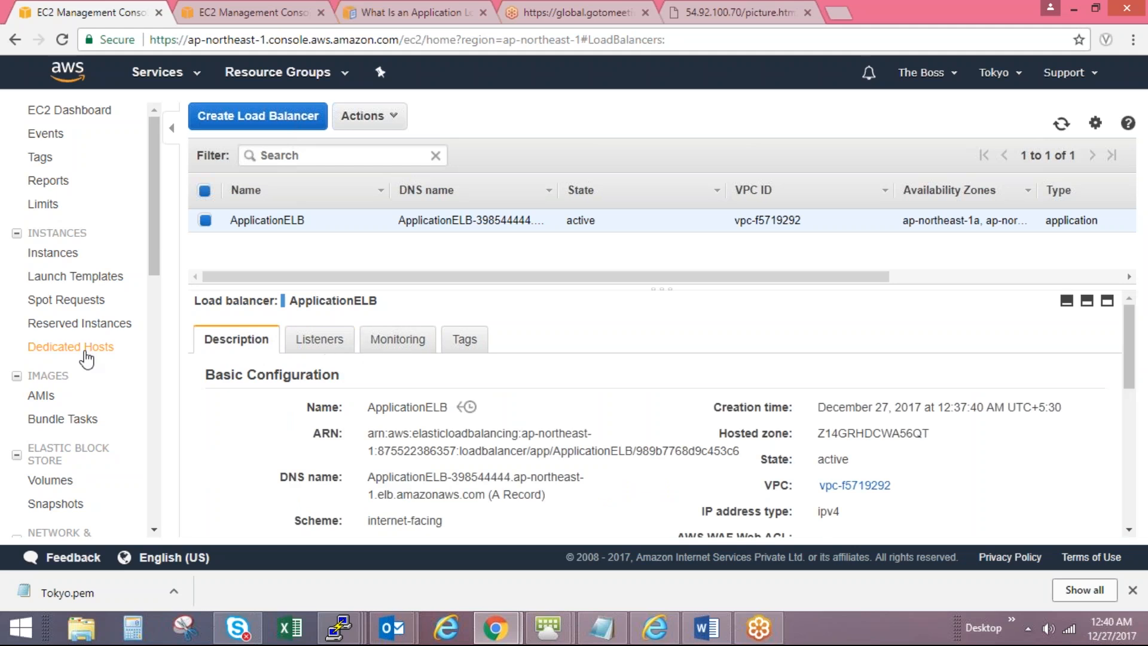
Step: Open the target groups list and check the health status of the targets registered in picture
drag(152, 254, 154, 388)
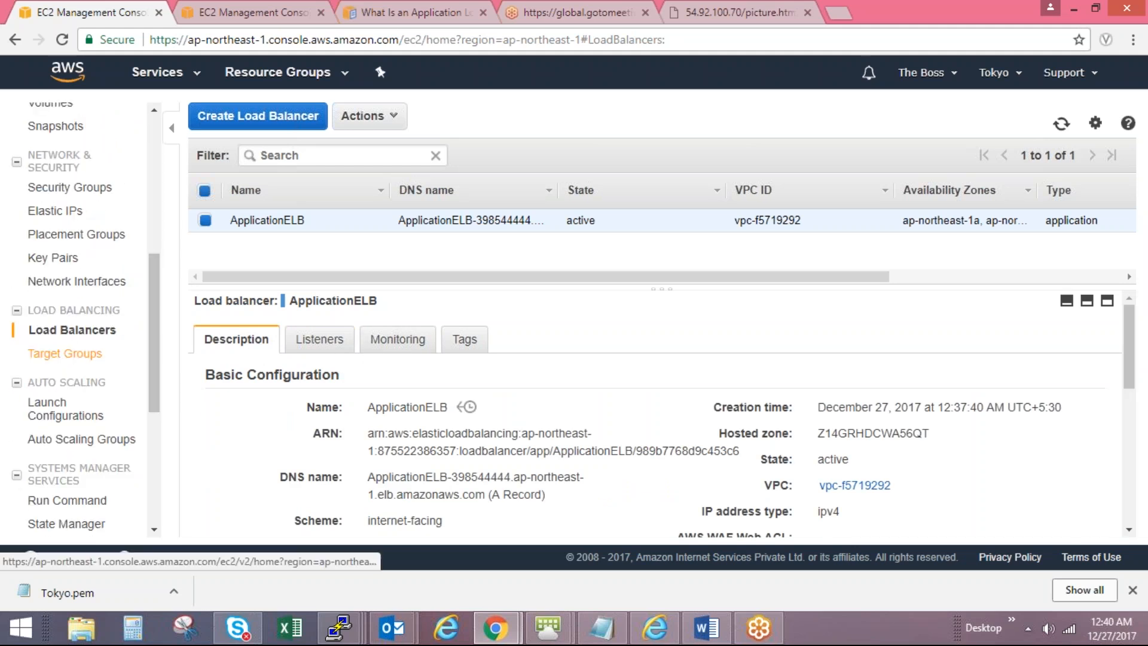
click(69, 353)
click(205, 221)
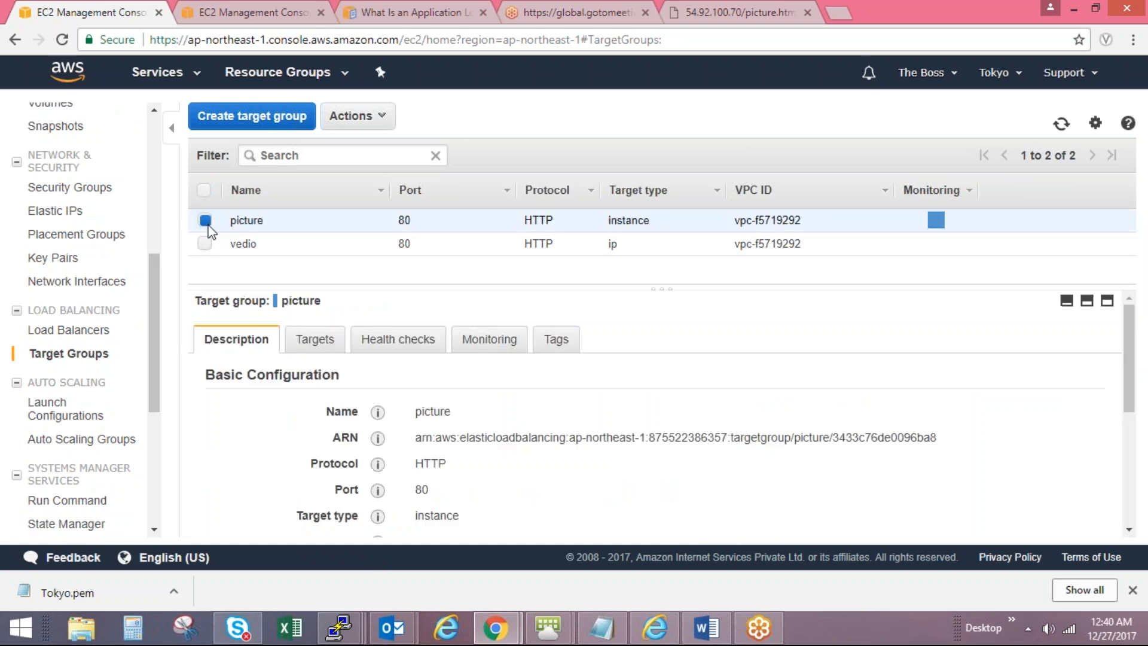
click(323, 343)
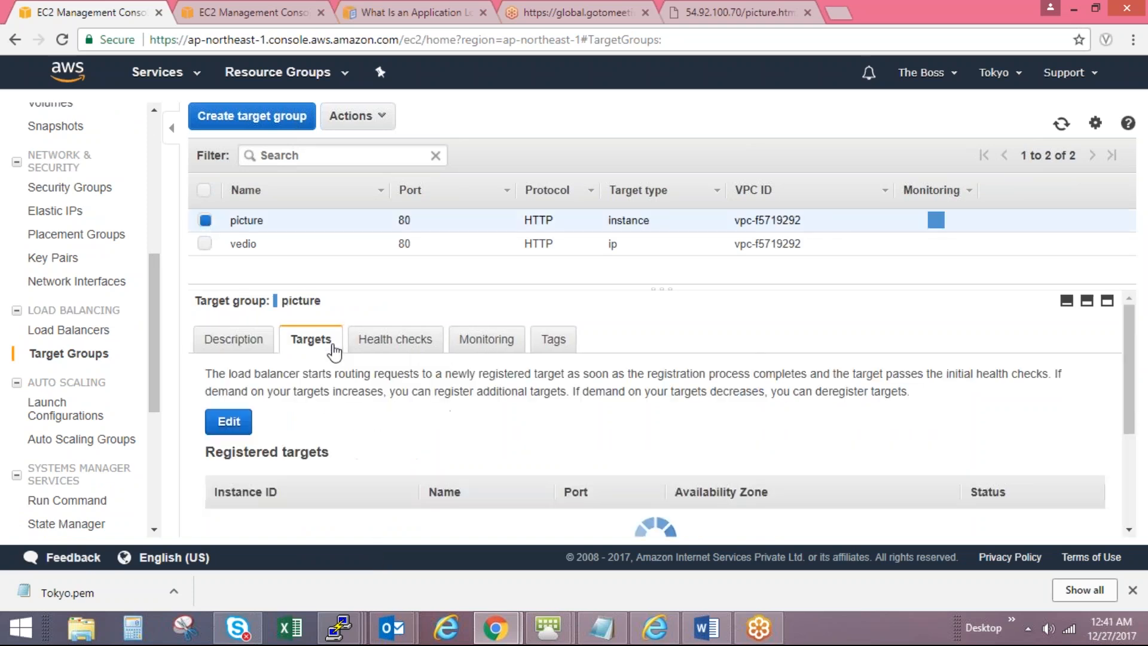
scroll(1132, 421, down, 1)
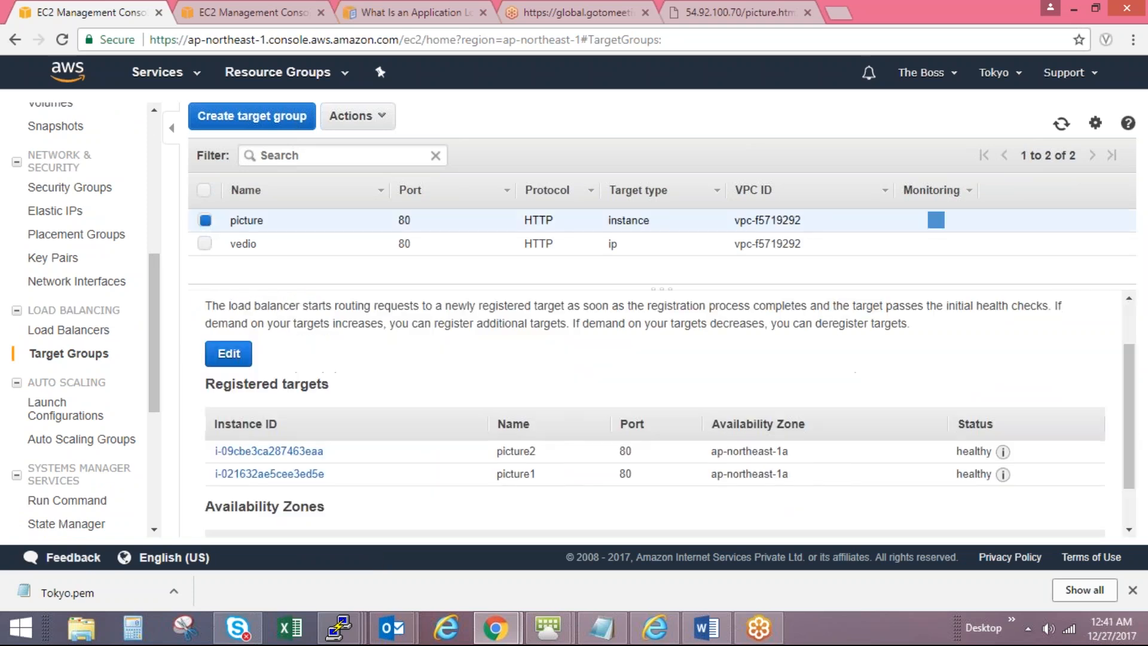
mouse_move(958, 452)
mouse_down()
mouse_move(987, 452)
mouse_move(978, 475)
mouse_up()
click(986, 451)
click(981, 478)
Step: Switch to the target group vedio and check the health status of its registered targets
click(205, 221)
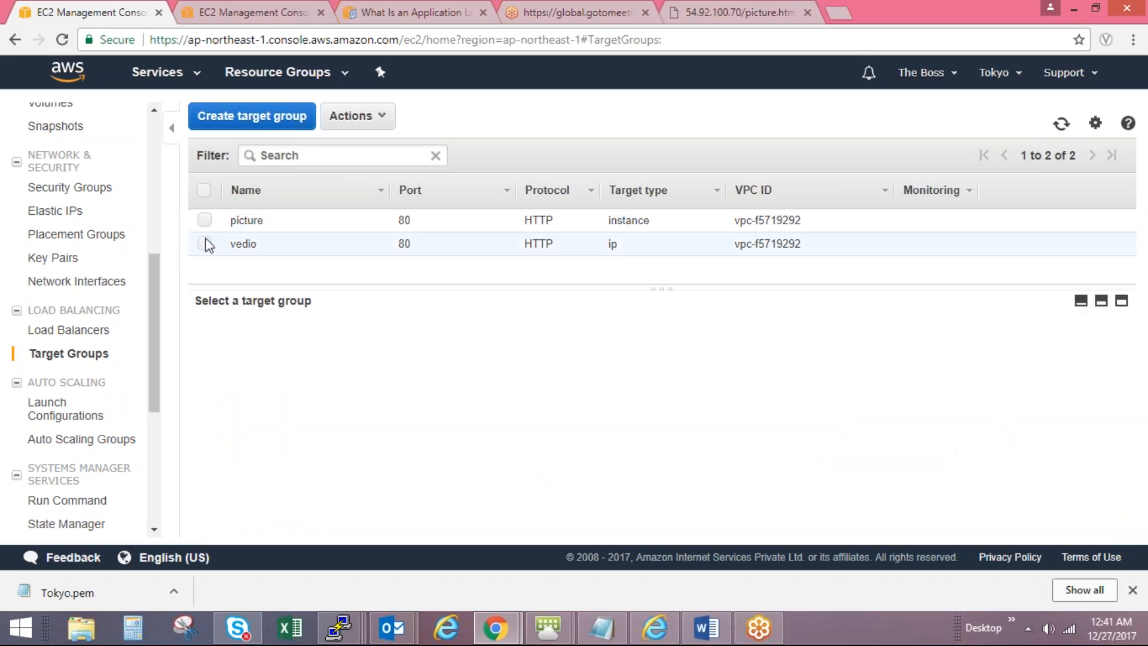
click(205, 244)
scroll(1141, 448, down, 1)
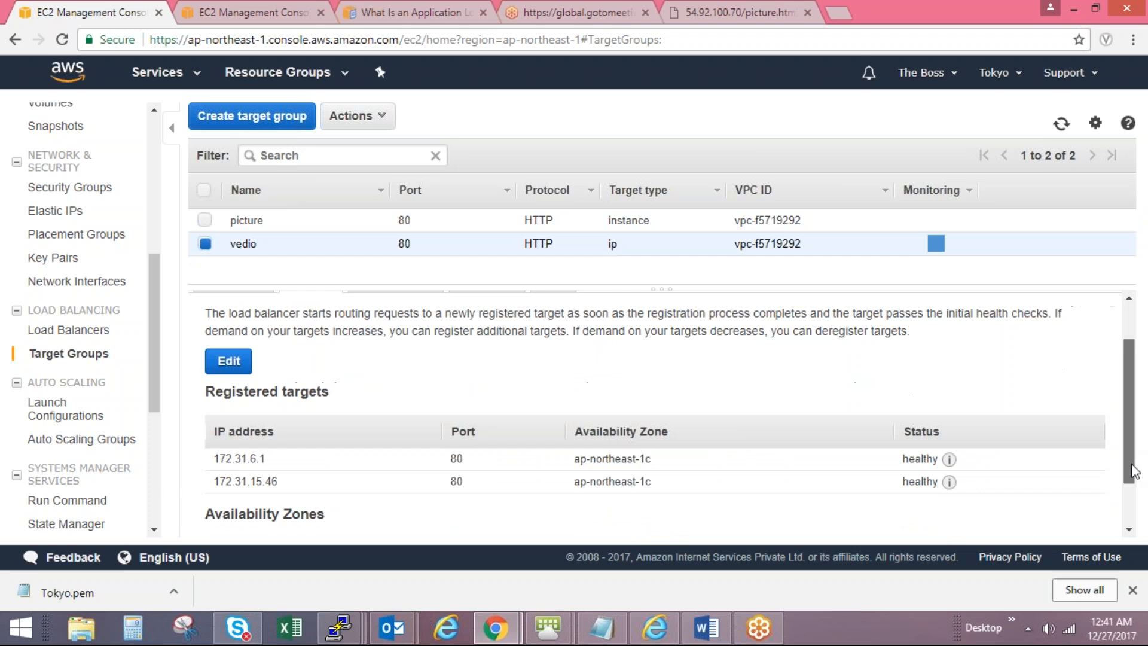
double_click(915, 460)
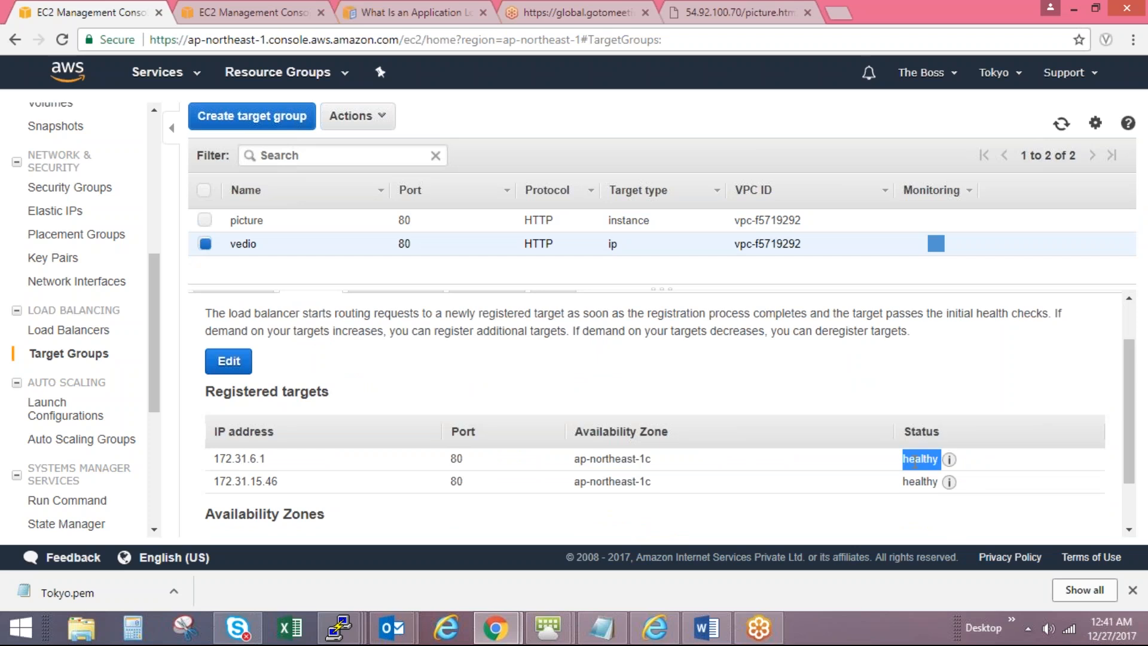
Step: Return to the load balancer list and copy the DNS name of ApplicationELB
click(917, 488)
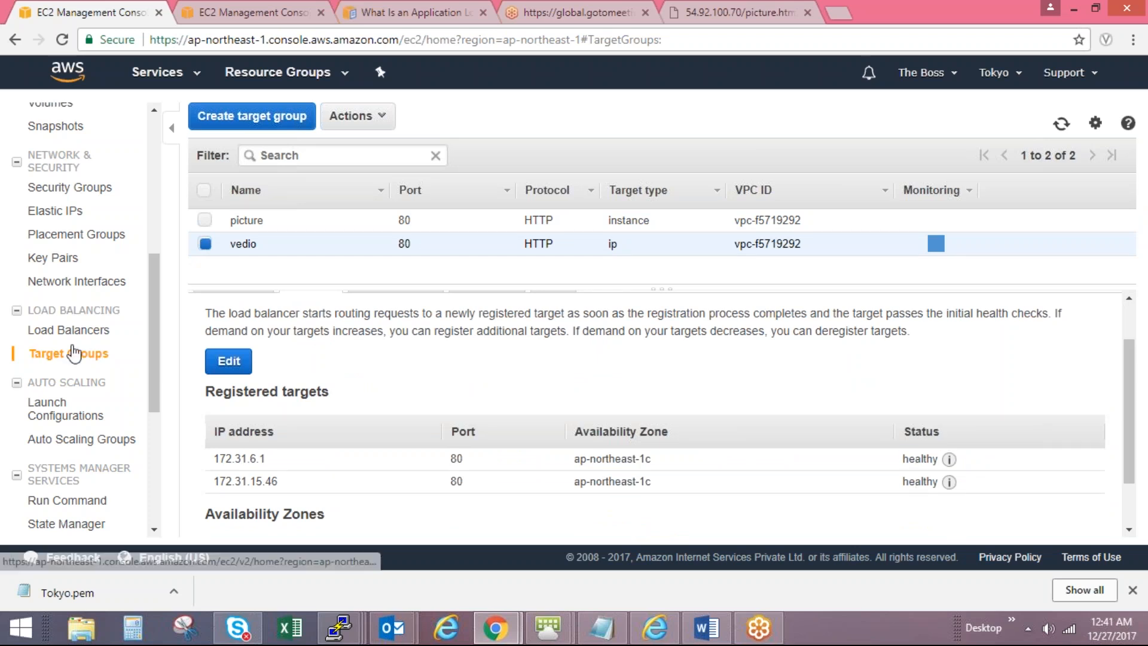
click(69, 333)
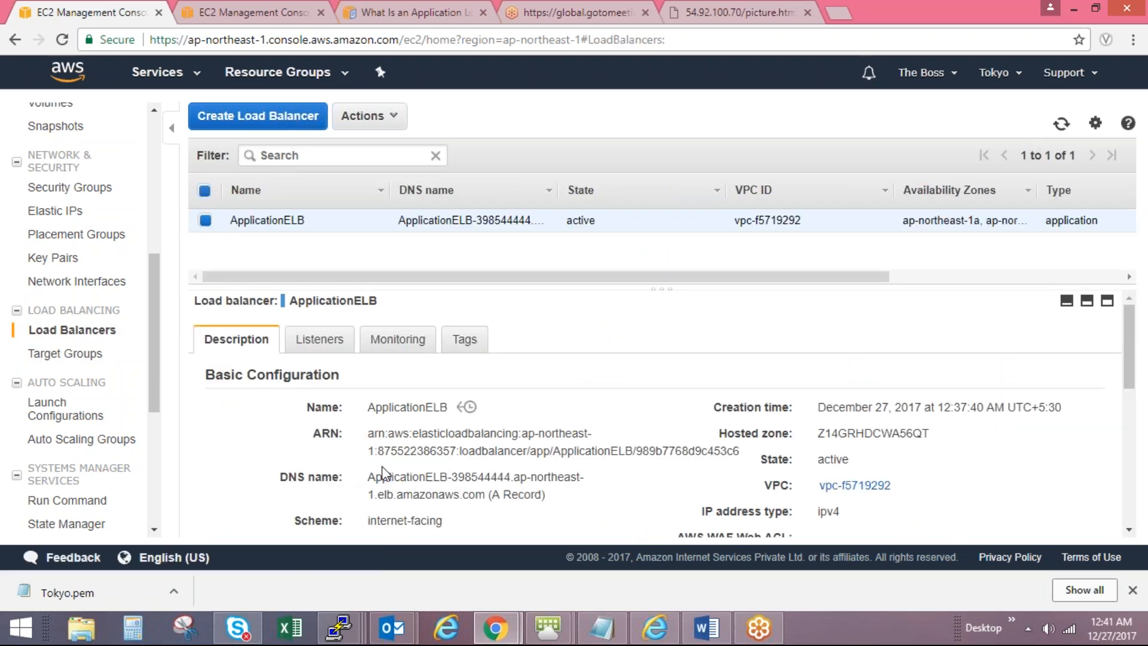
drag(369, 476, 485, 496)
key(ctrl+c)
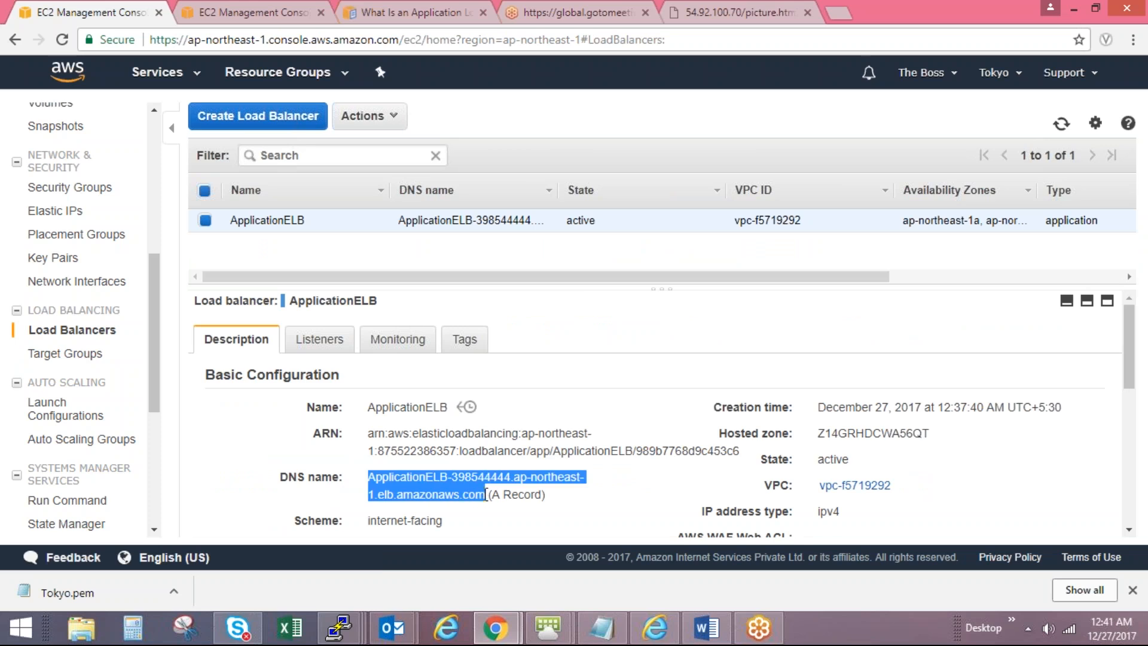
Step: Replace the address of the open picture.html page with the copied load balancer DNS name and try to load it
click(718, 11)
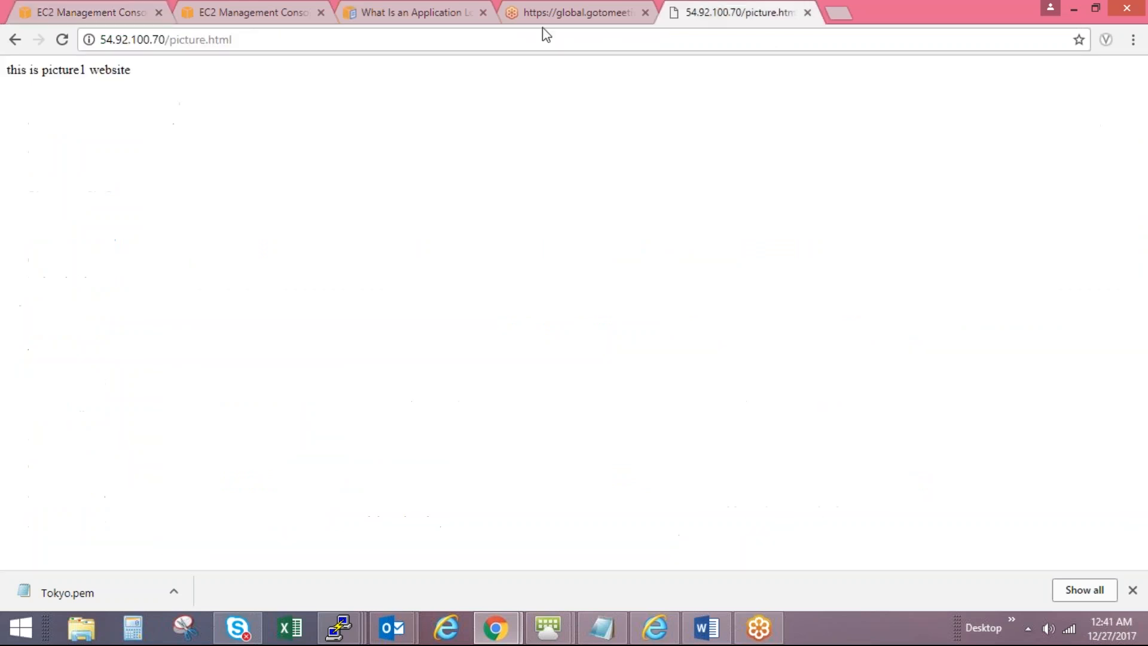
double_click(311, 44)
click(310, 43)
triple_click(311, 43)
key(ctrl+v)
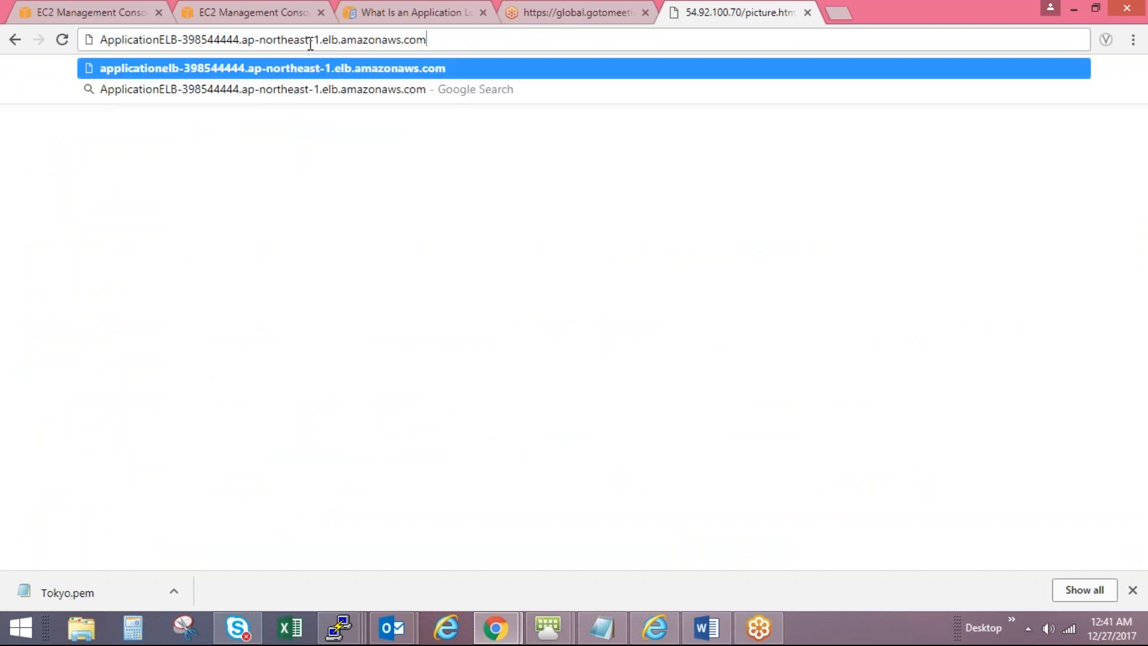
key(Return)
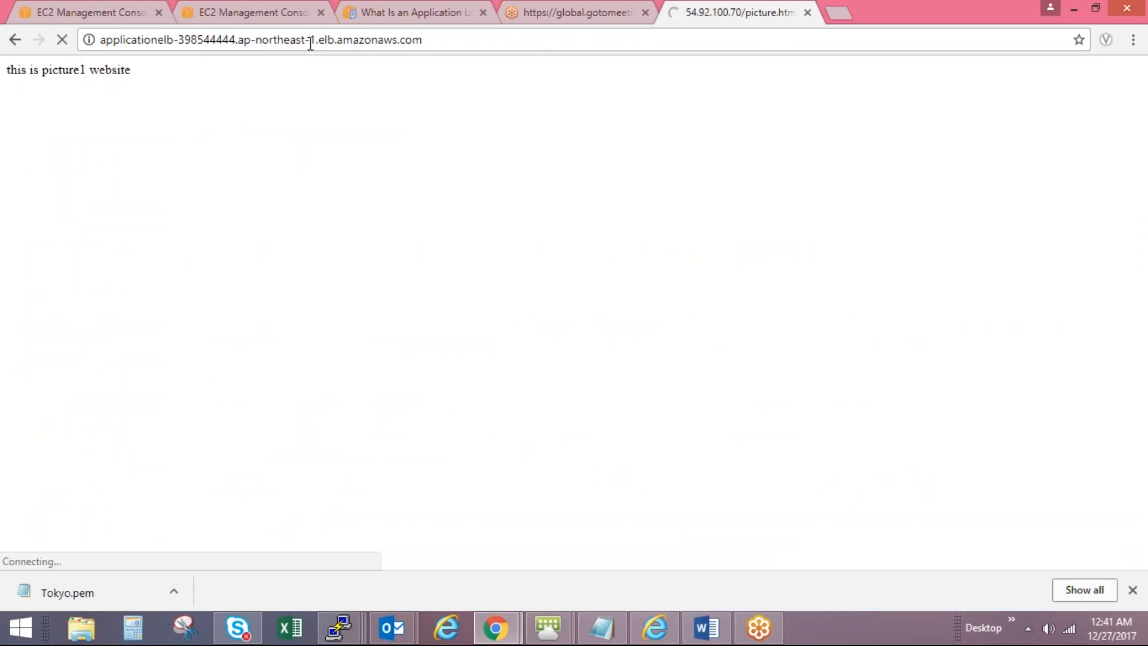
click(470, 45)
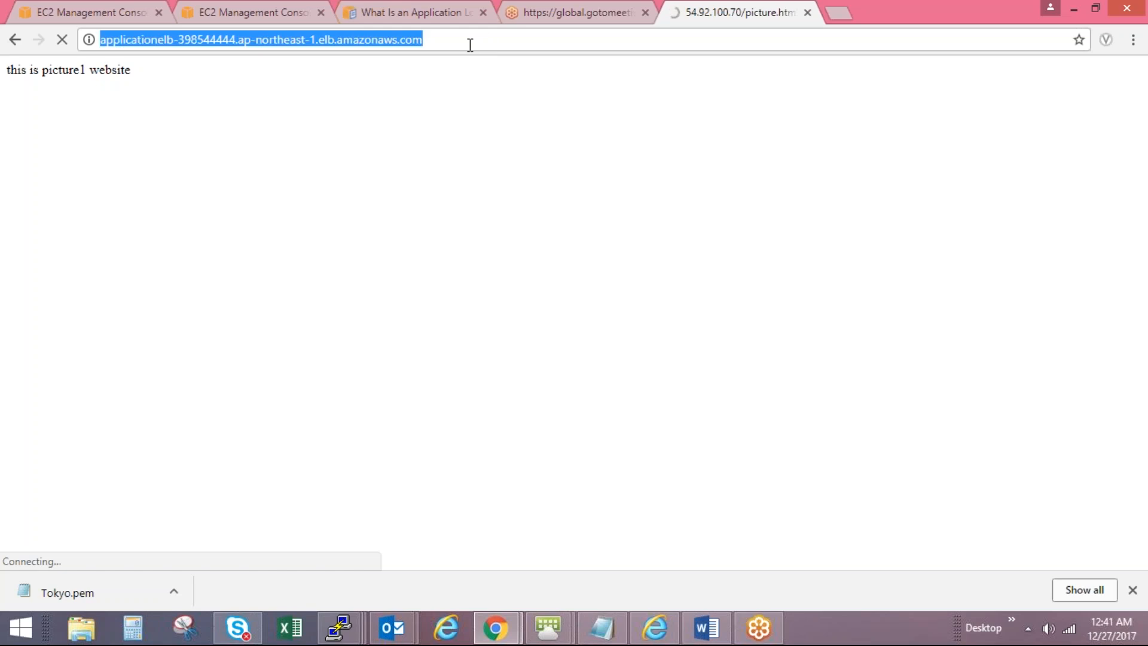
click(470, 45)
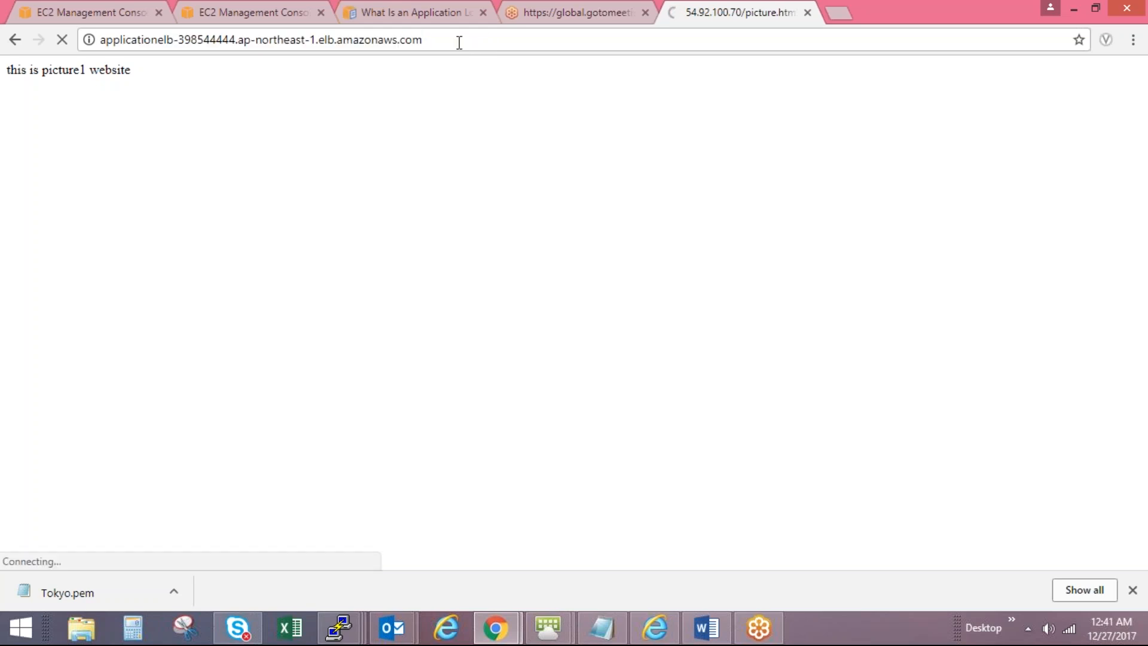
click(455, 40)
click(454, 40)
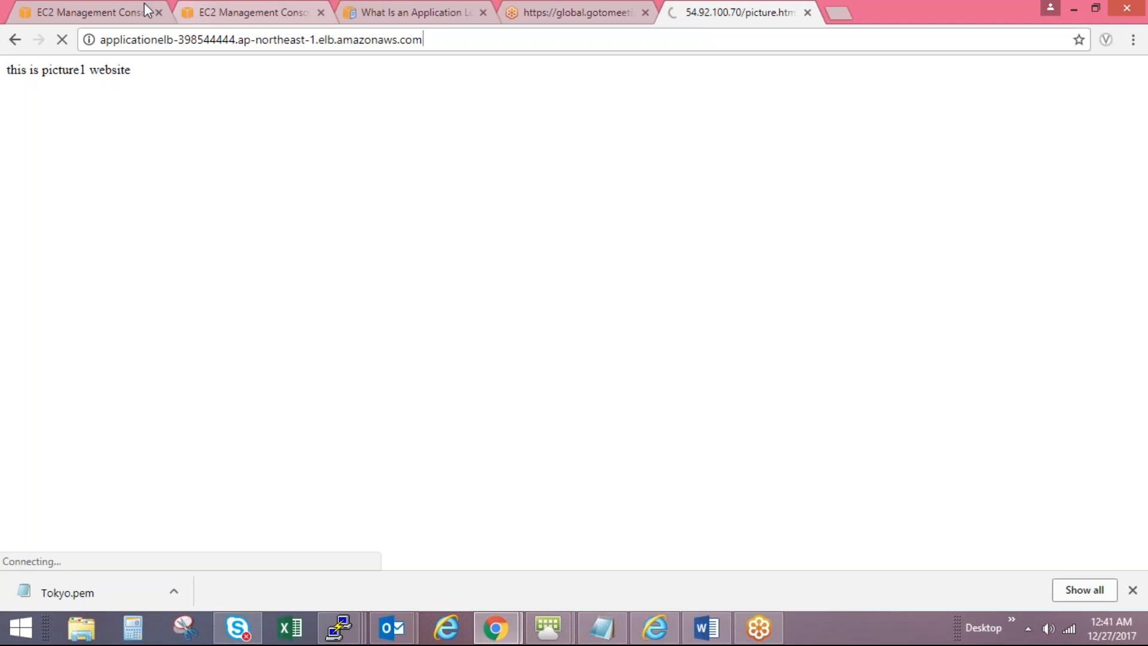
Step: Check the listeners of ApplicationELB and the health check settings of the target group vedio
click(90, 12)
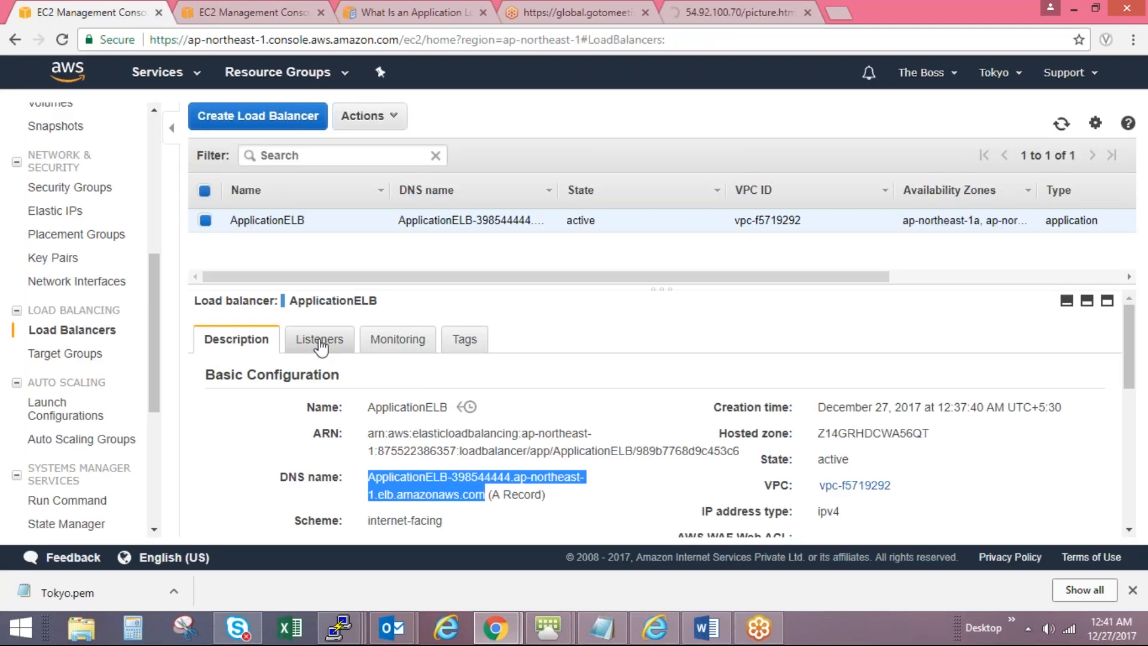
click(320, 341)
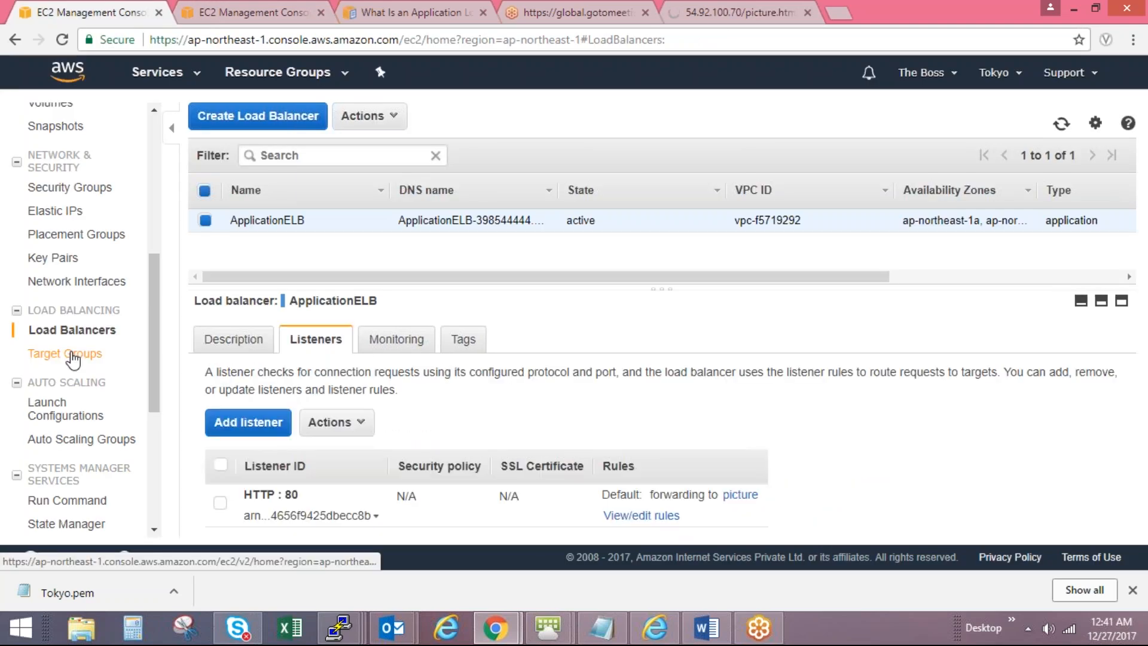
click(73, 357)
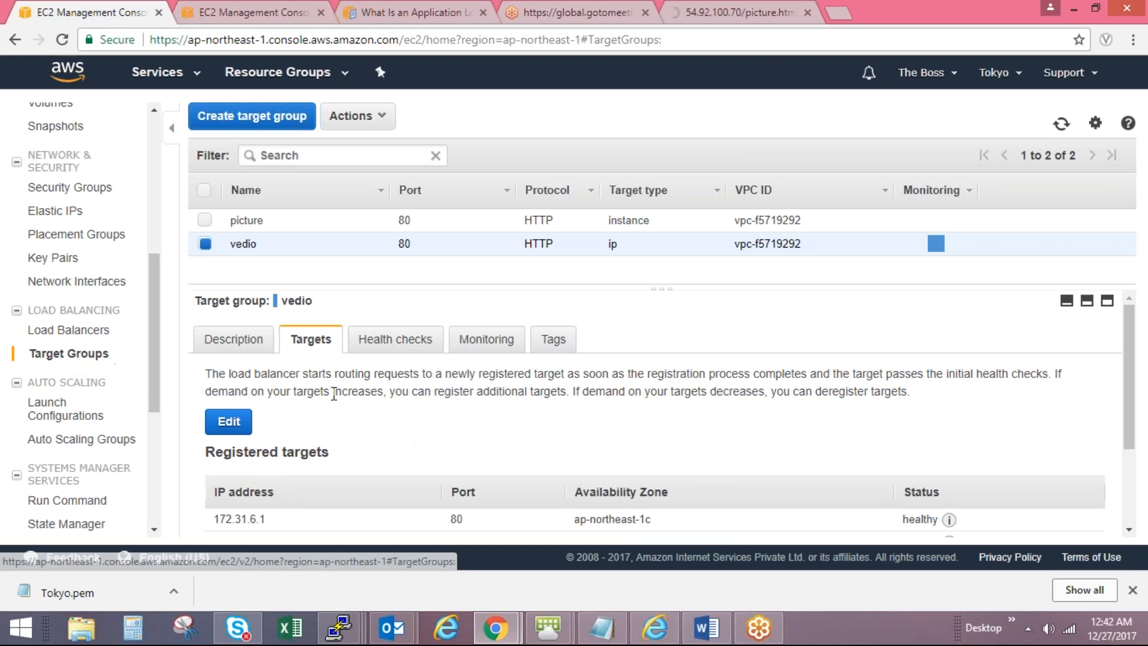
click(395, 339)
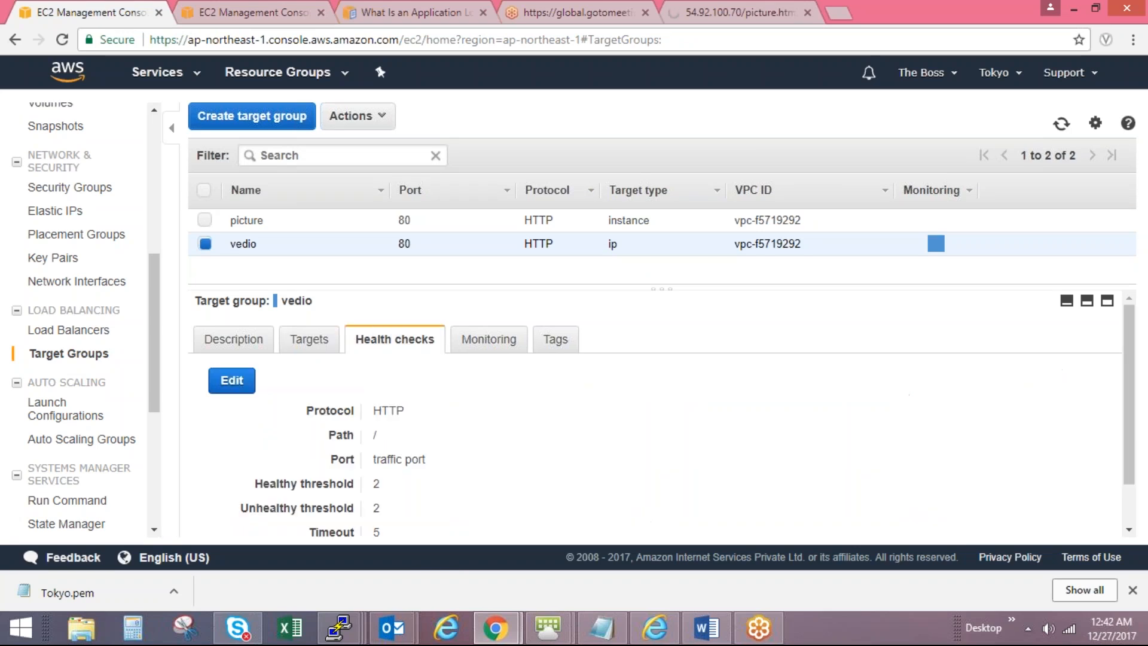
scroll(551, 424, down, 2)
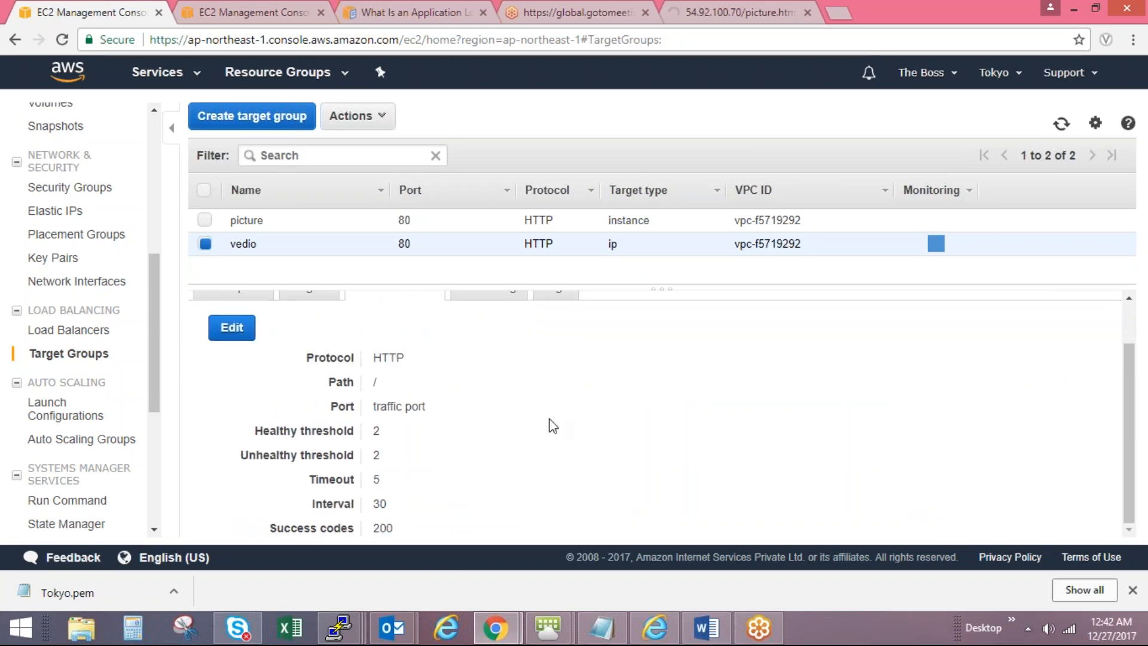
Step: Recheck the load balancer's web page, refresh the load balancer list, and review ApplicationELB's description down to its security groups
click(705, 14)
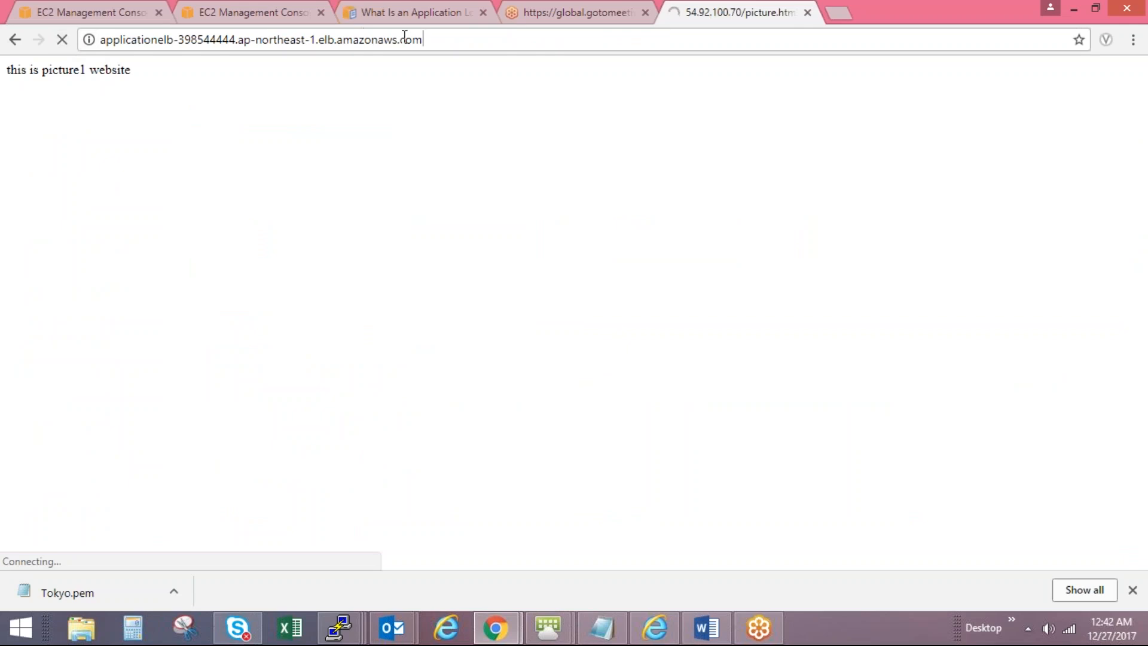
click(165, 9)
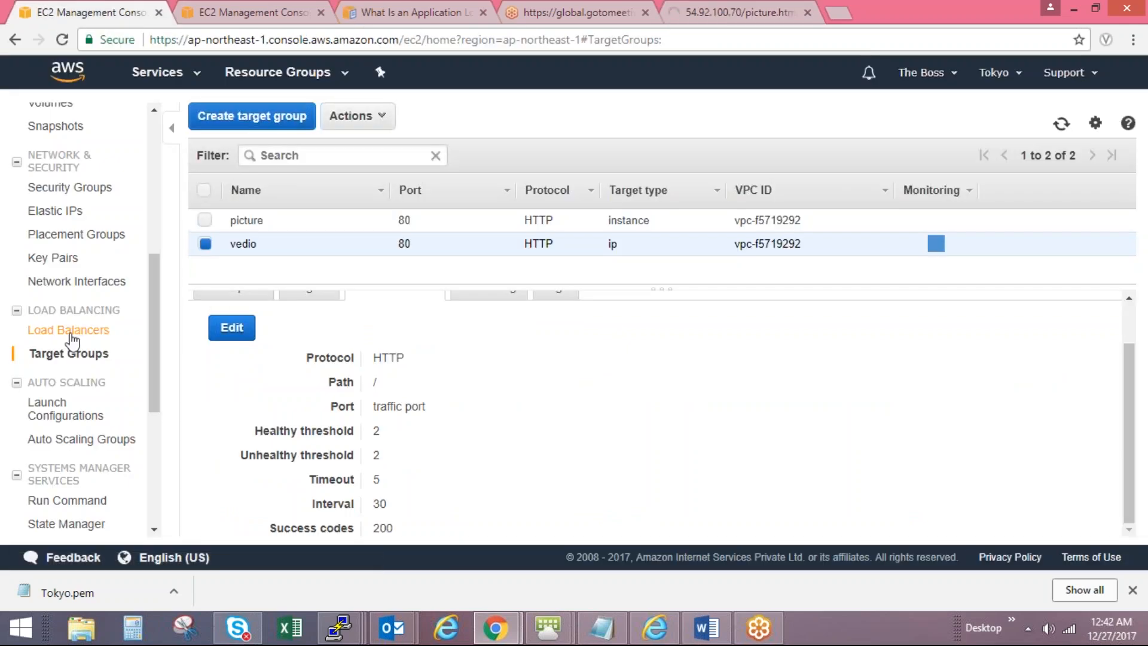
click(68, 329)
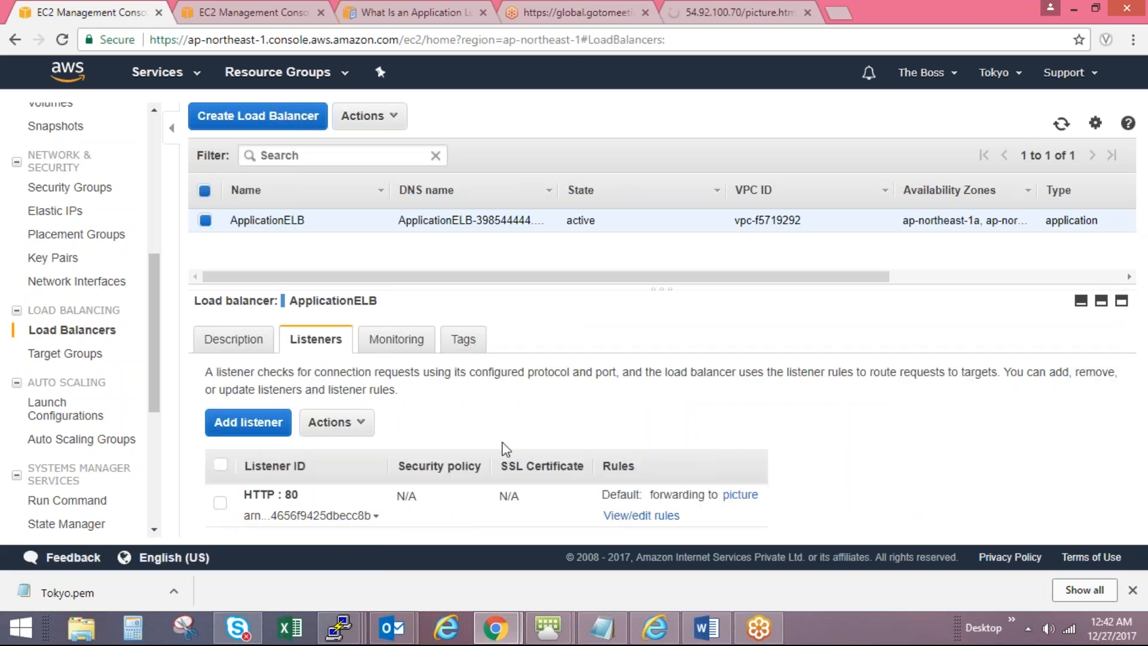
click(233, 339)
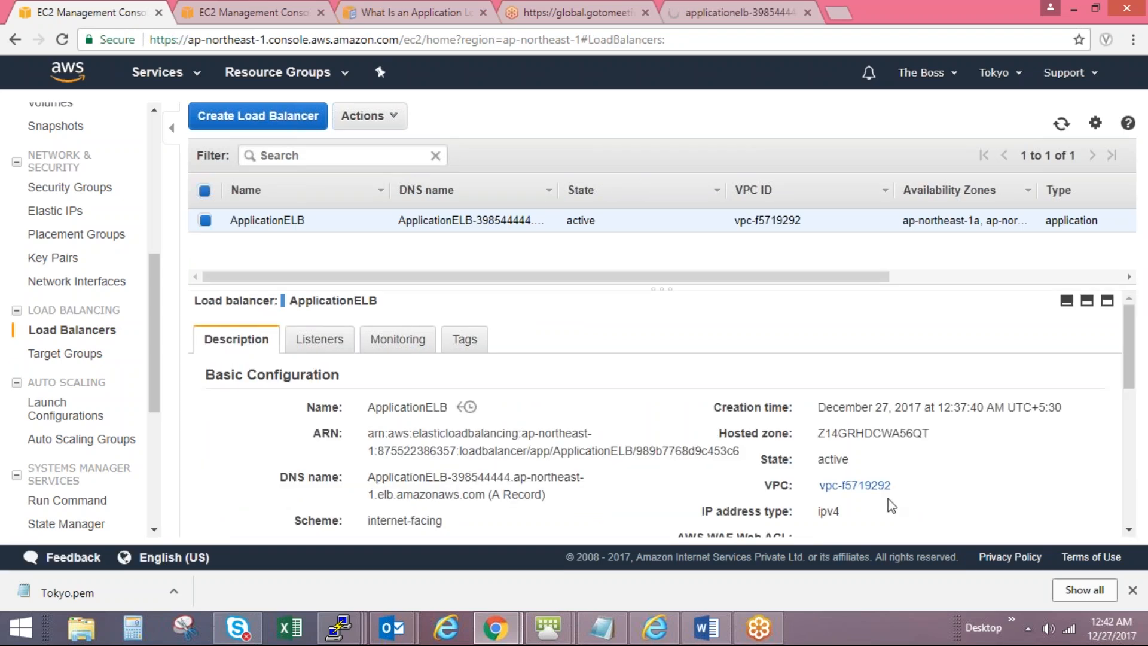
click(1061, 124)
scroll(999, 496, down, 3)
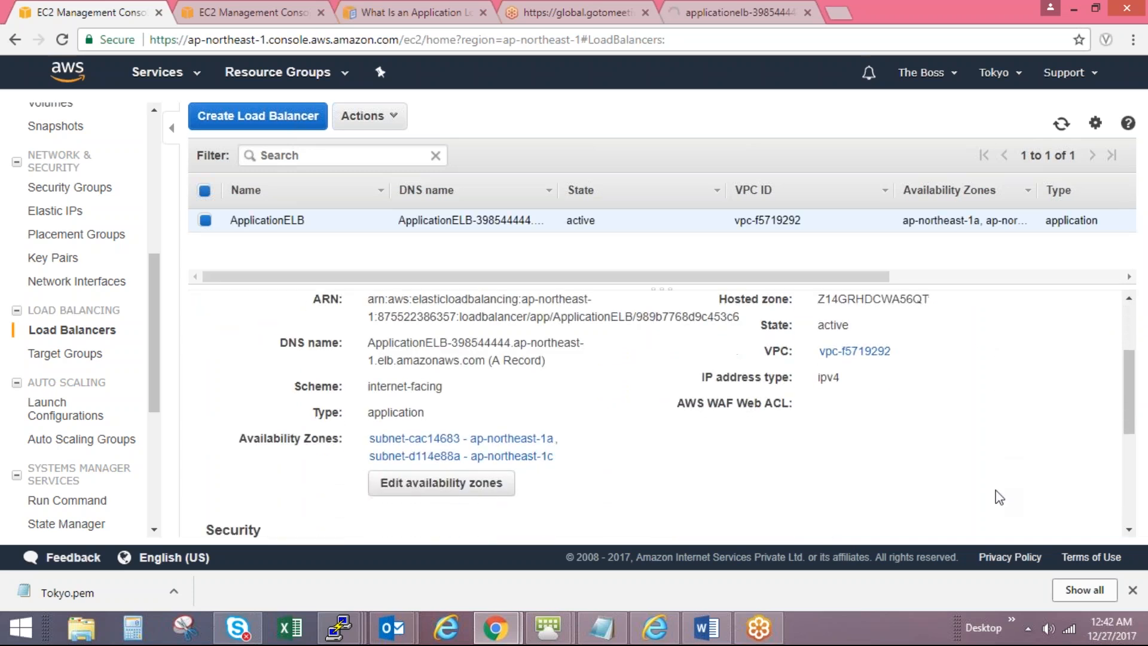
scroll(998, 497, up, 3)
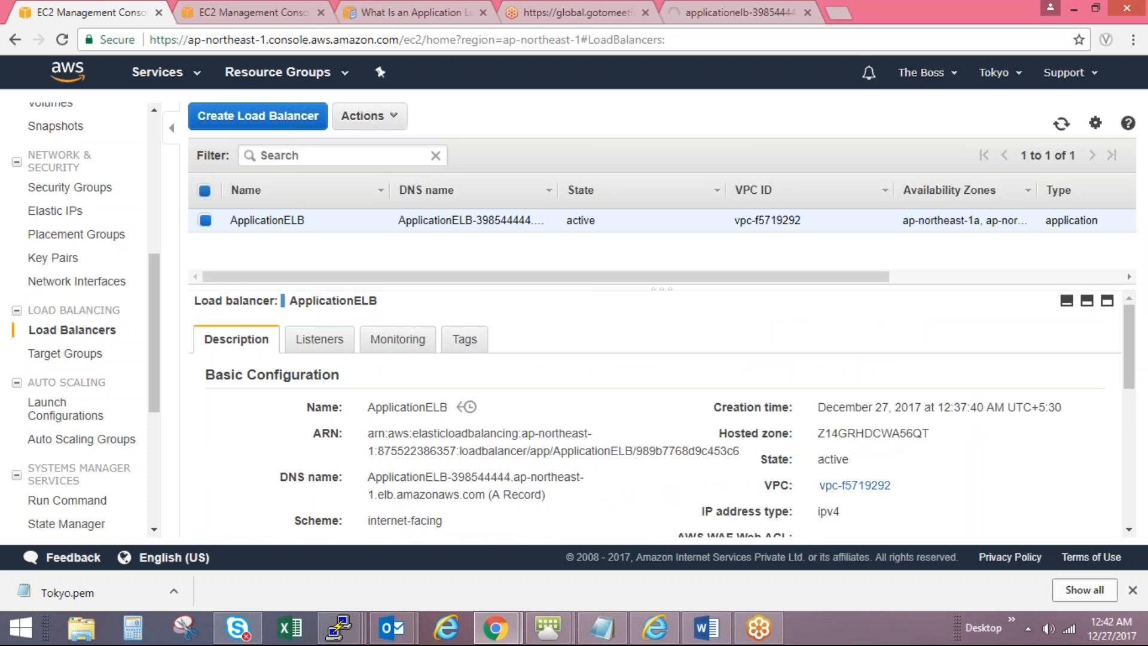
scroll(928, 407, down, 3)
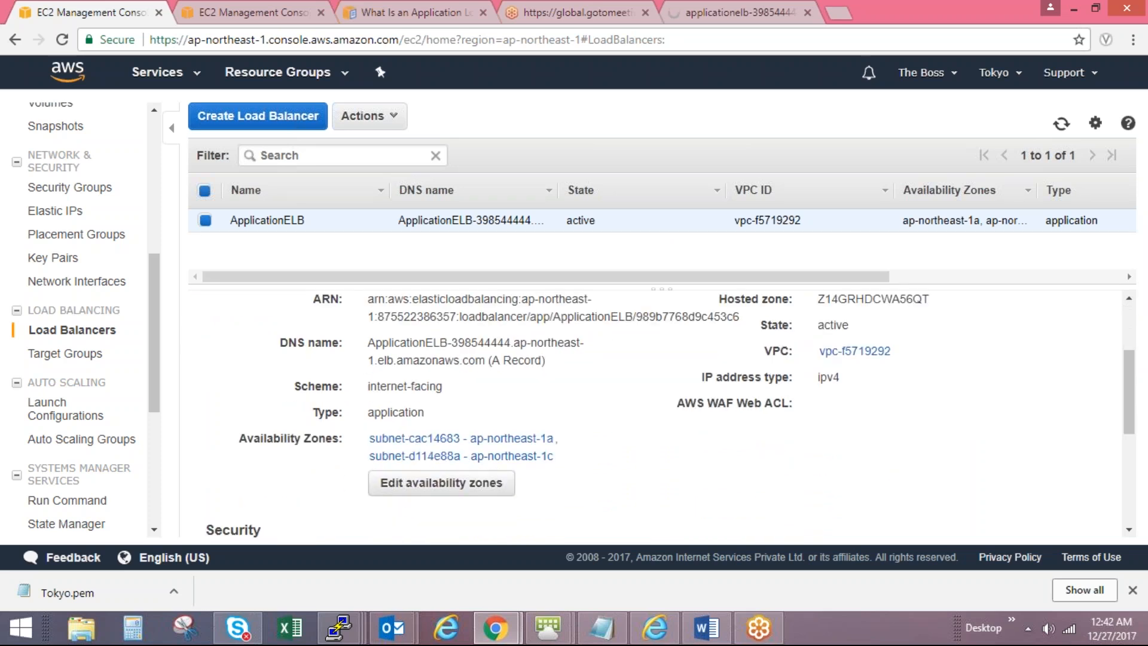
scroll(491, 412, down, 4)
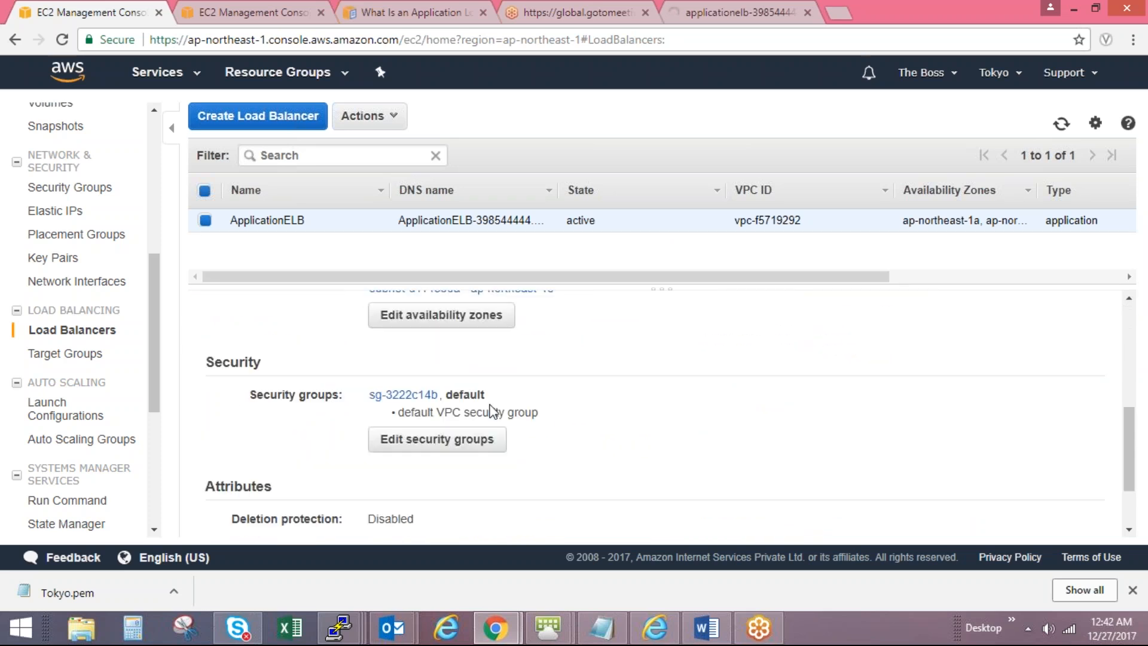
Step: Open the default security group attached to ApplicationELB and view its inbound rules
click(404, 394)
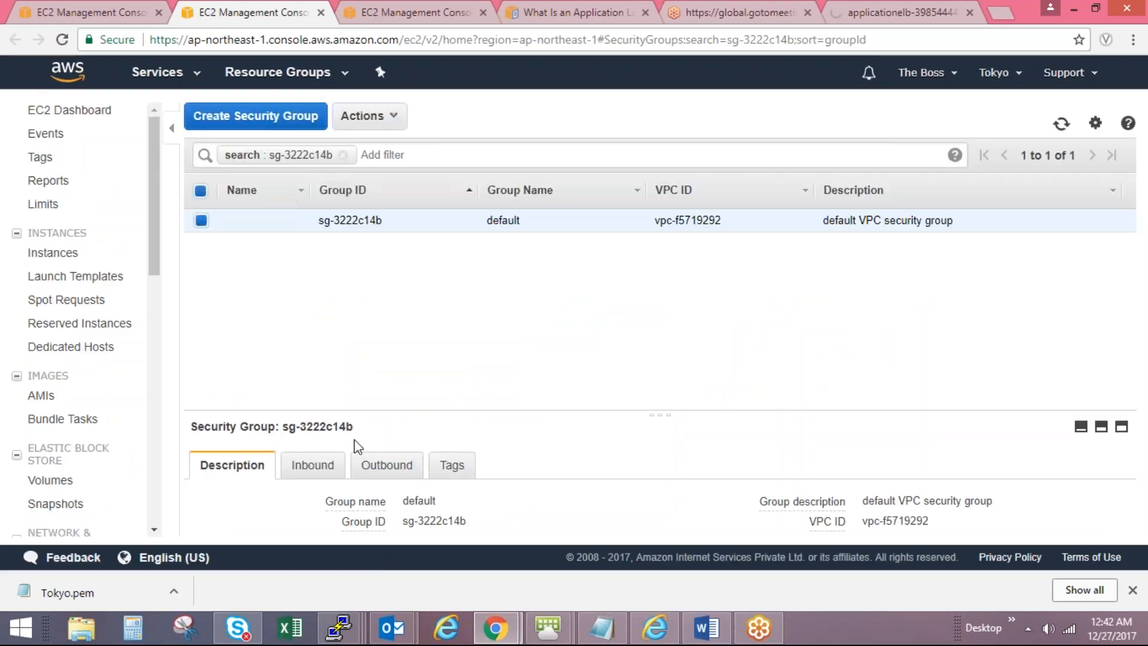
click(311, 466)
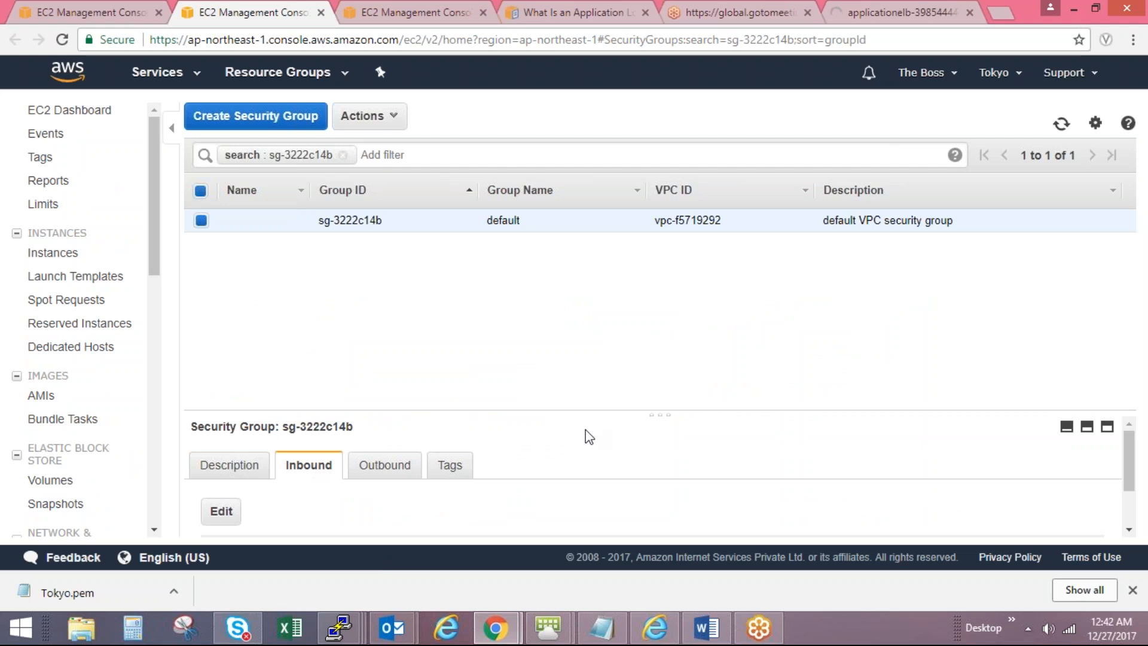
drag(1129, 470, 1131, 518)
Step: Set the source of the default security group's All traffic inbound rule to Anywhere, save it, and refresh the list
click(224, 454)
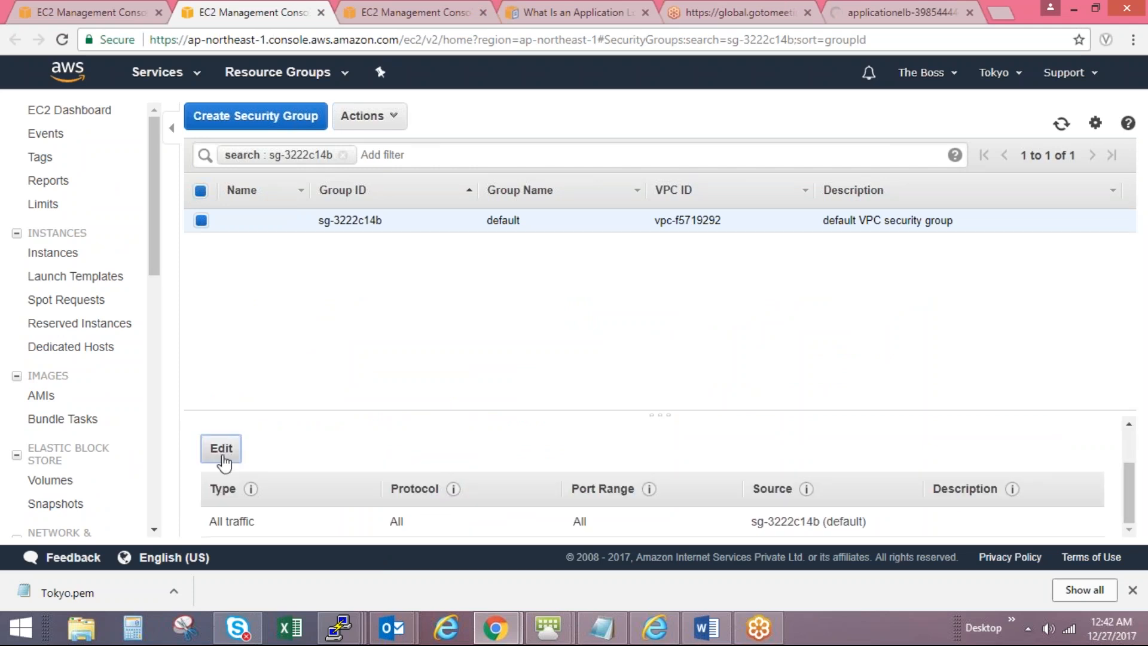
click(141, 328)
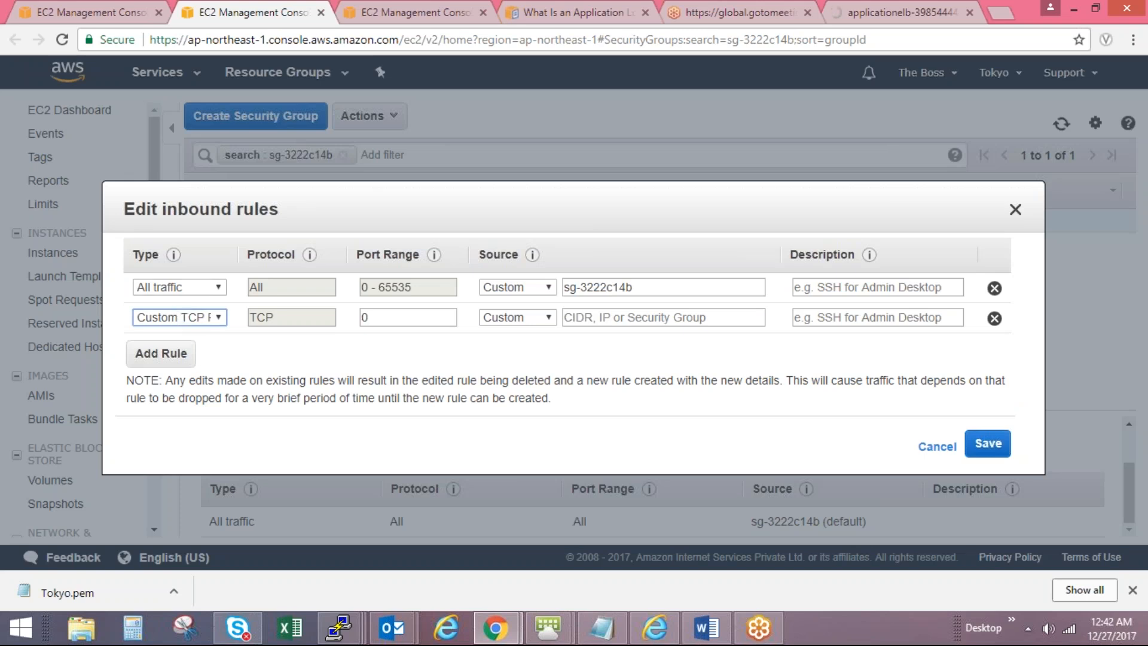
click(994, 318)
click(518, 287)
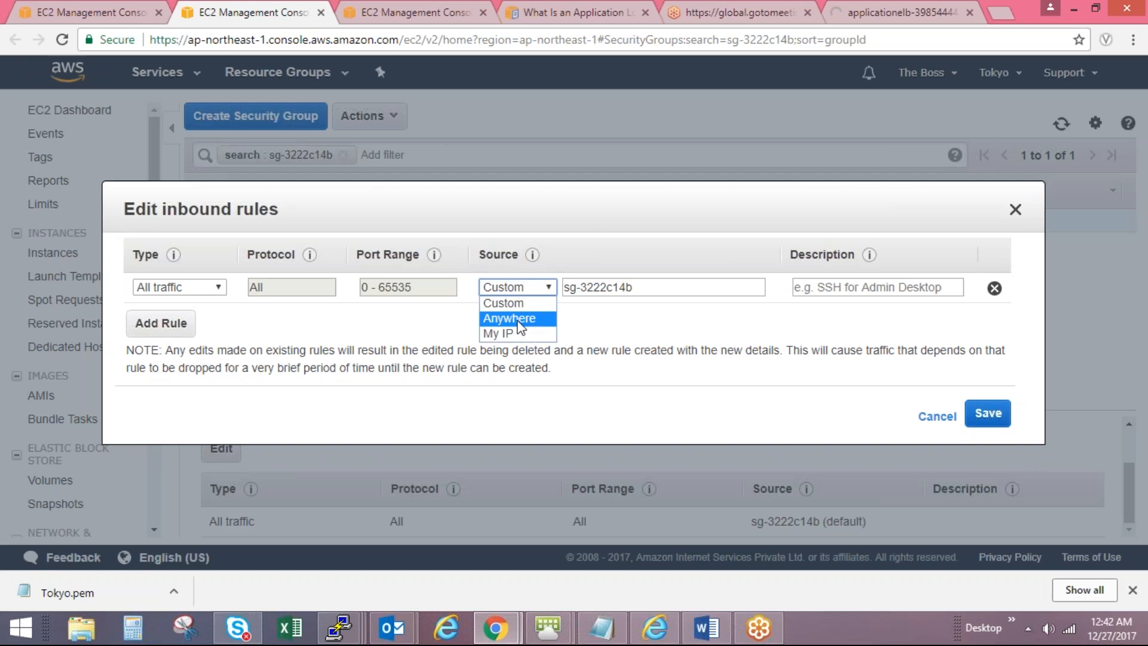
click(518, 317)
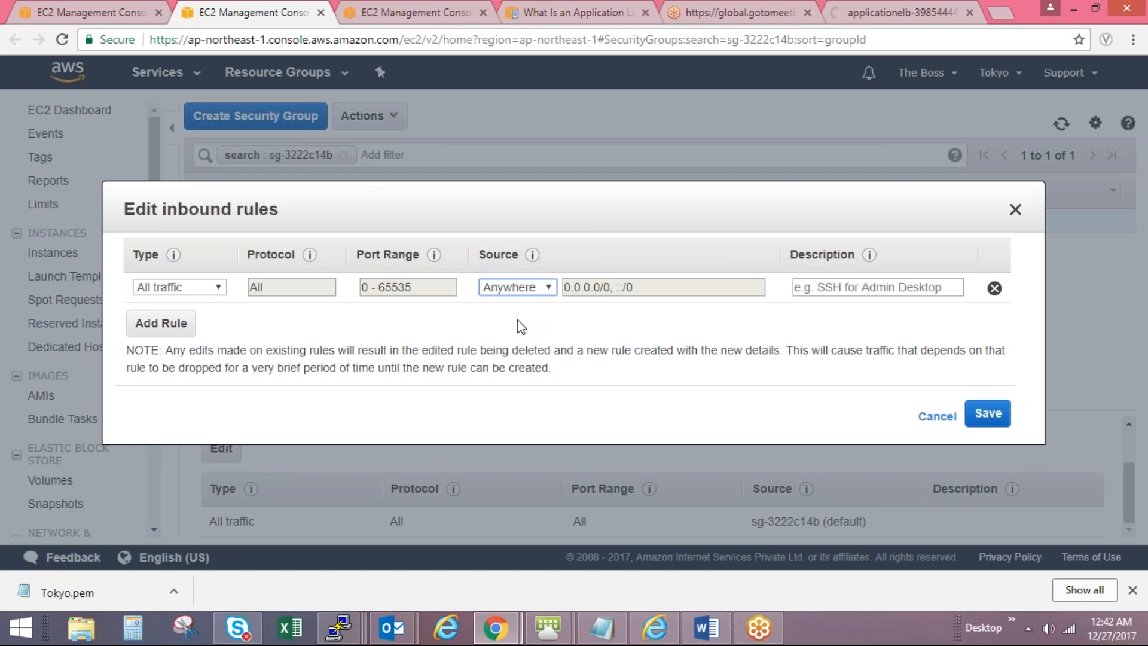
click(629, 326)
click(993, 415)
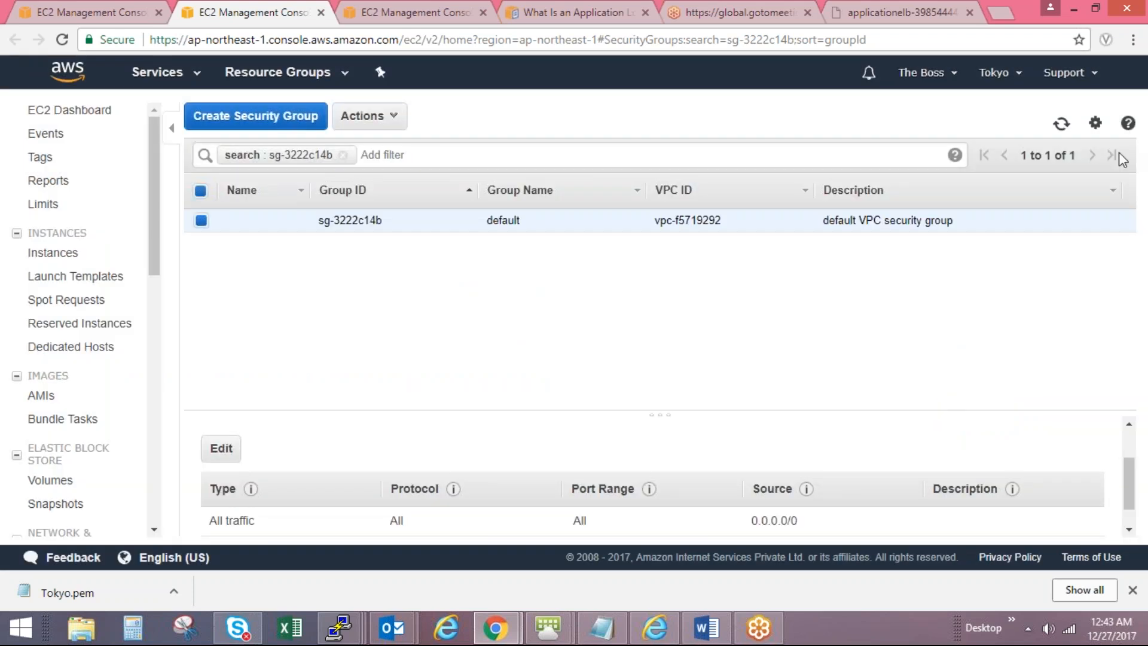
click(1058, 124)
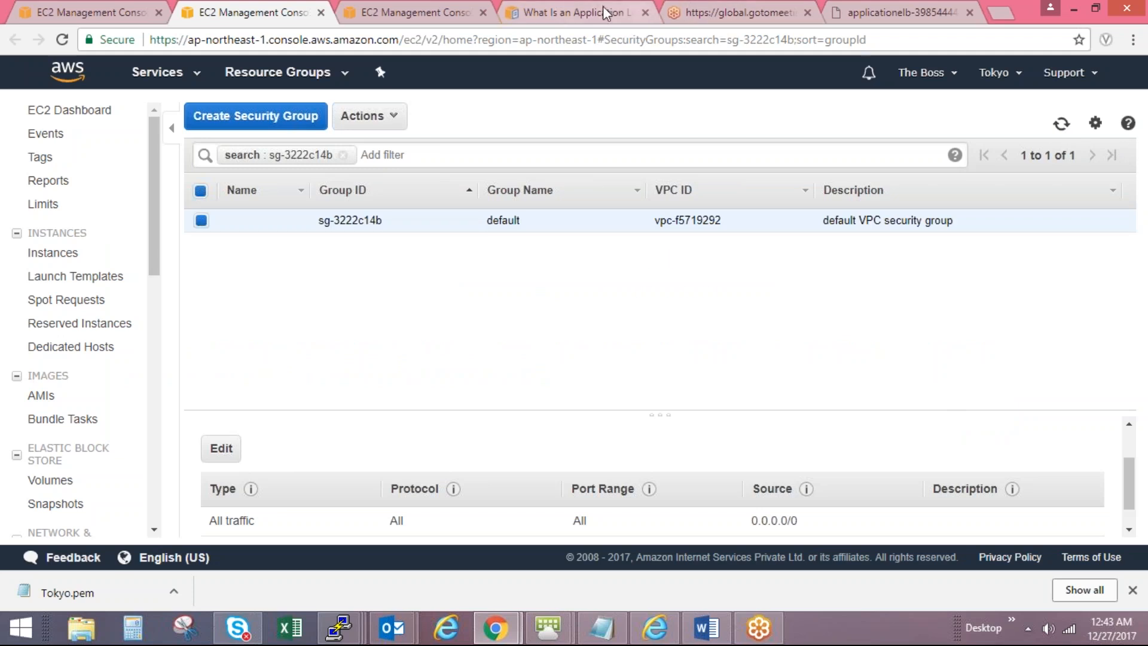
Step: Go back to the load balancer list from the security group page and copy ApplicationELB's DNS name again
drag(161, 254, 165, 387)
click(69, 346)
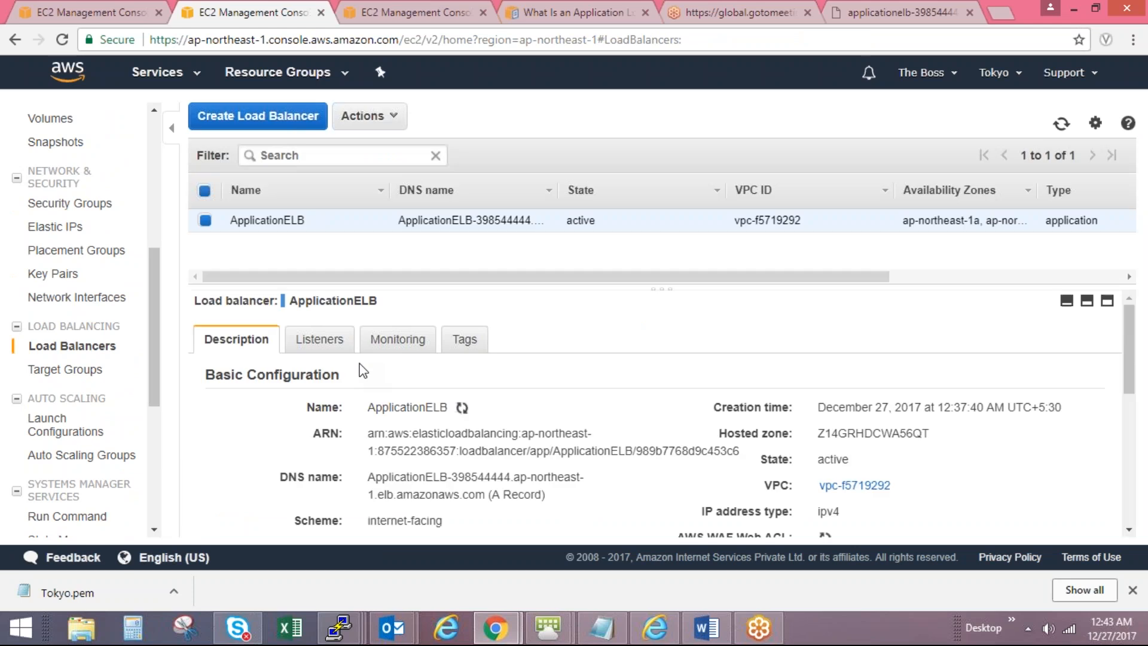
drag(371, 480, 485, 497)
click(484, 497)
drag(483, 496, 569, 431)
scroll(1133, 490, up, 5)
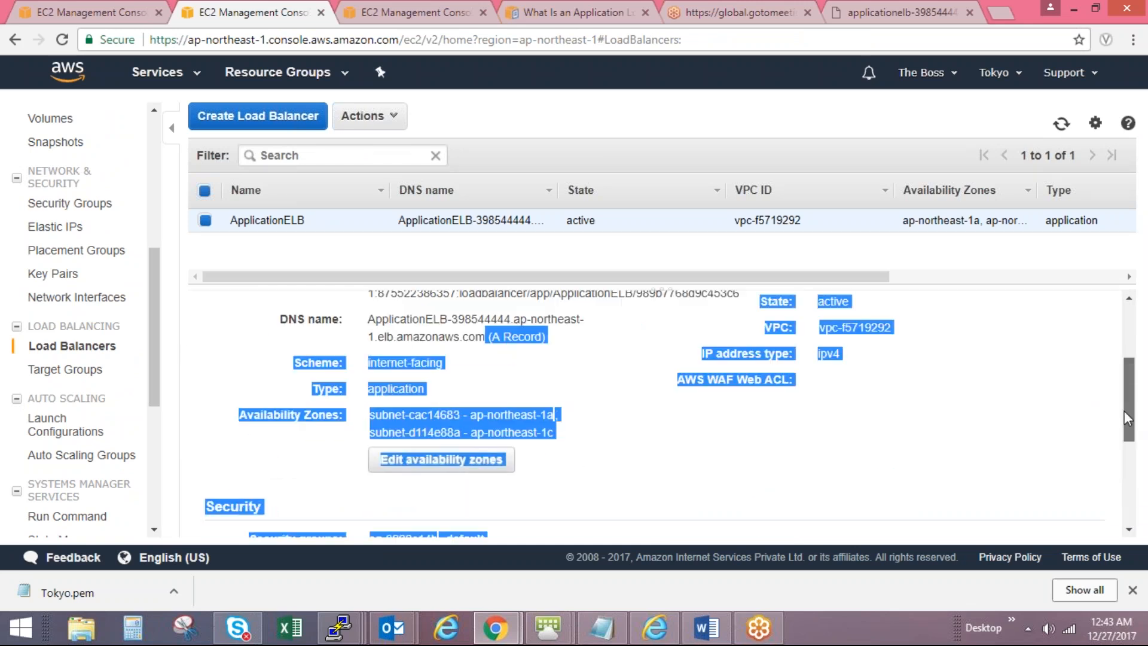
click(636, 450)
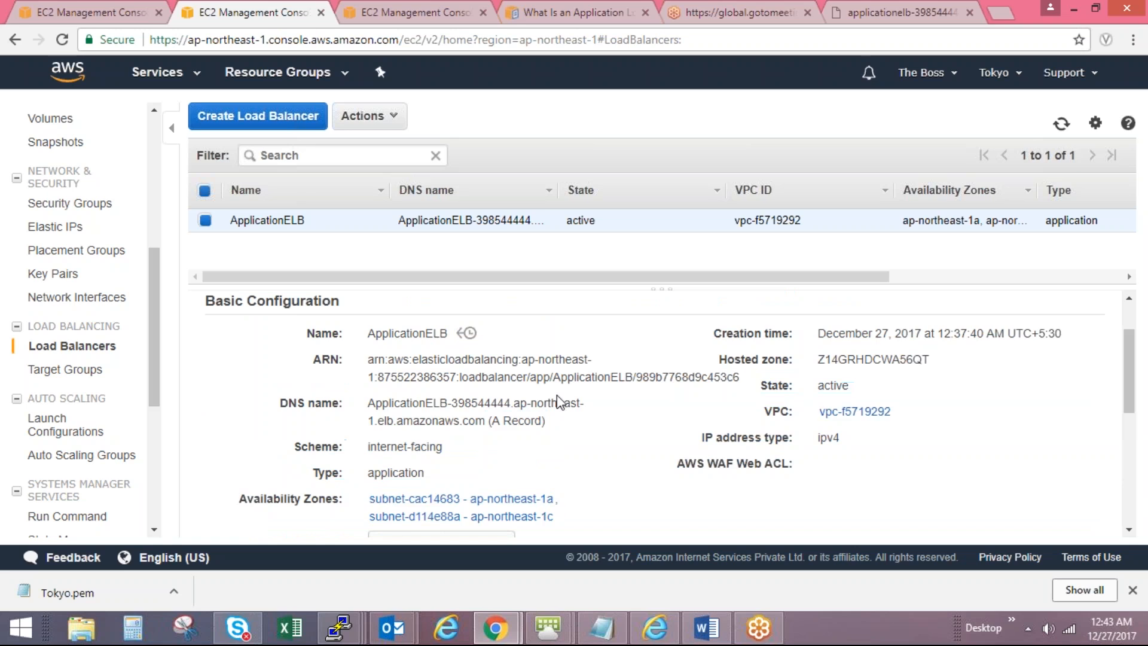
drag(369, 402, 485, 421)
key(ctrl+c)
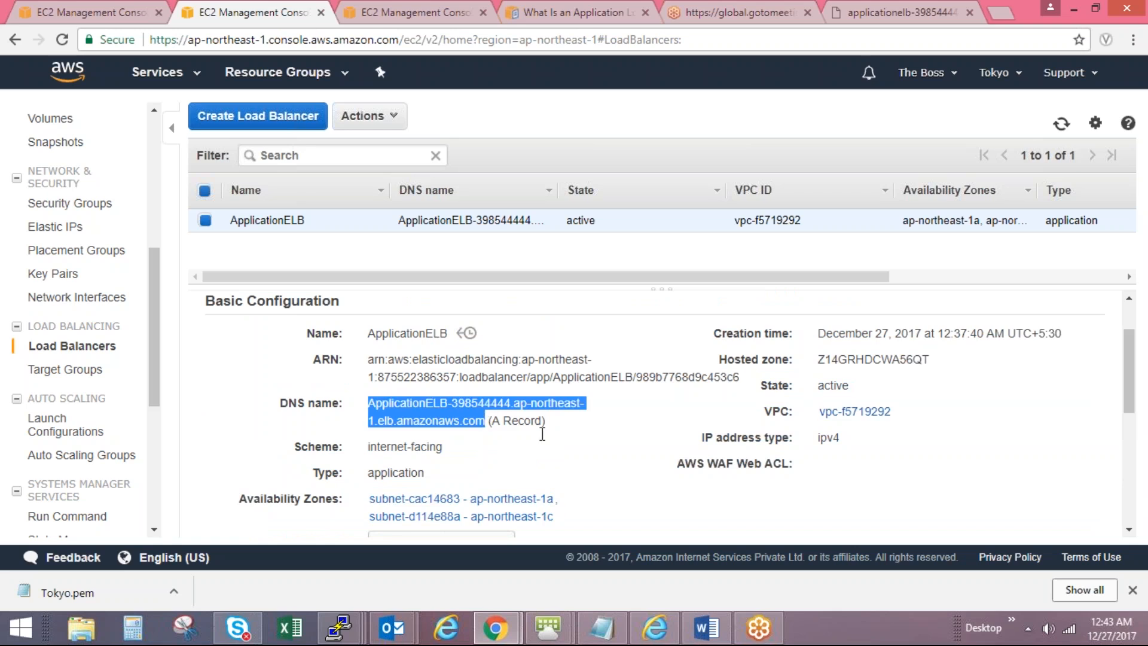
Step: Load the copied load balancer DNS name in the browser tab showing the Application Load Balancer documentation
click(538, 11)
click(526, 39)
key(ctrl+v)
key(Return)
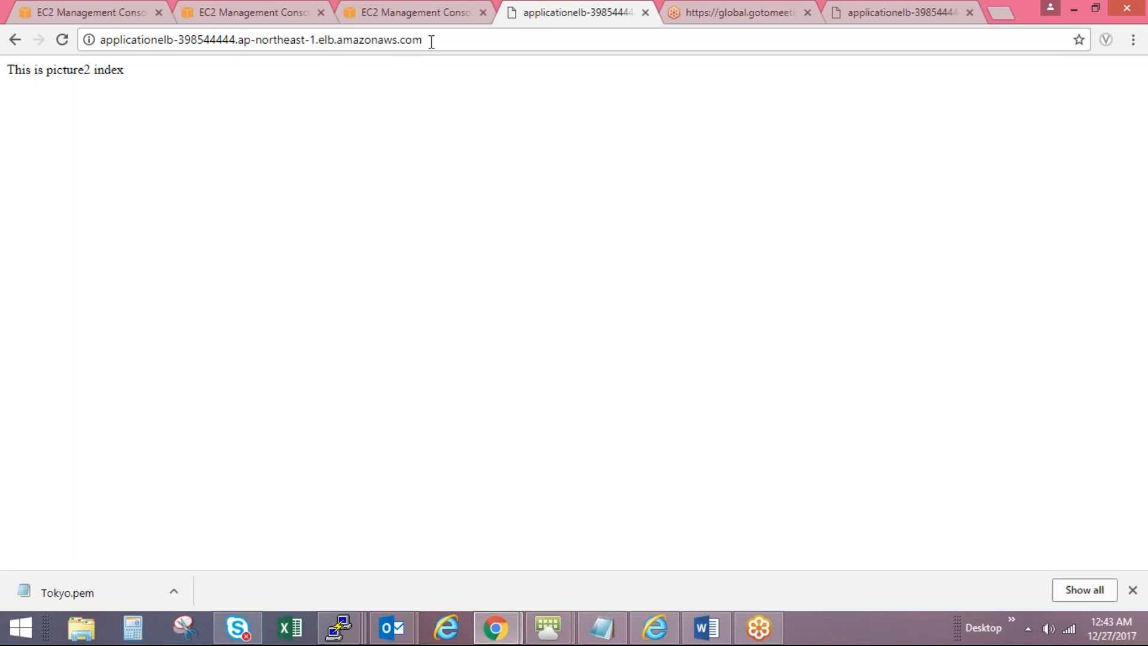
Step: Reload the load balancer's root page four times to check which picture server answers
click(62, 38)
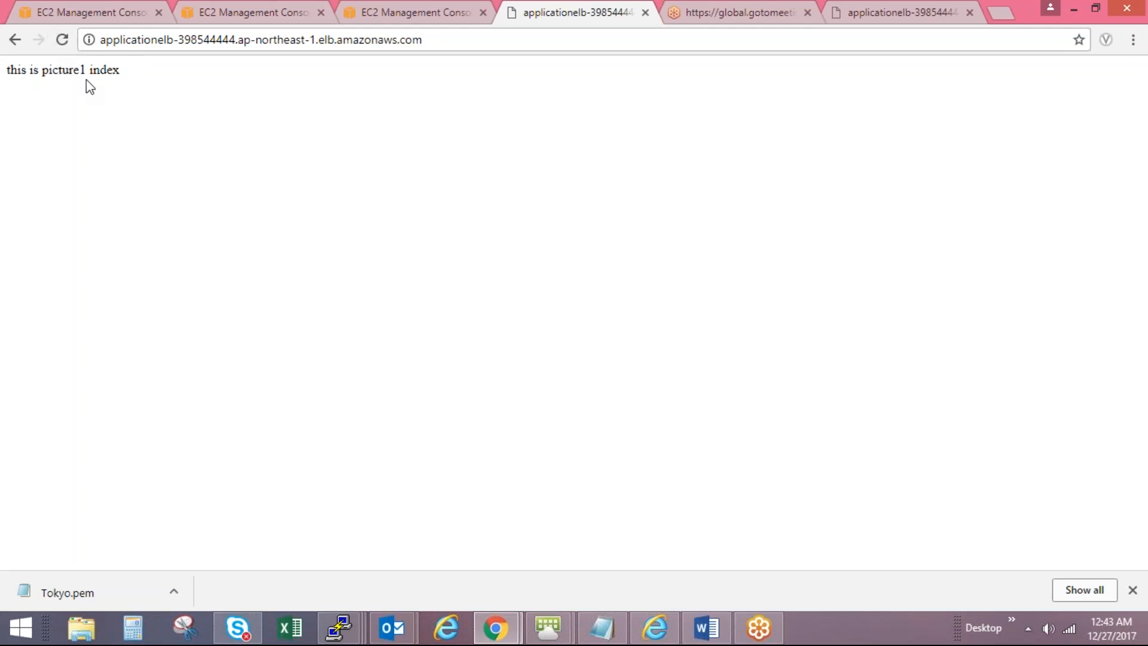
click(62, 38)
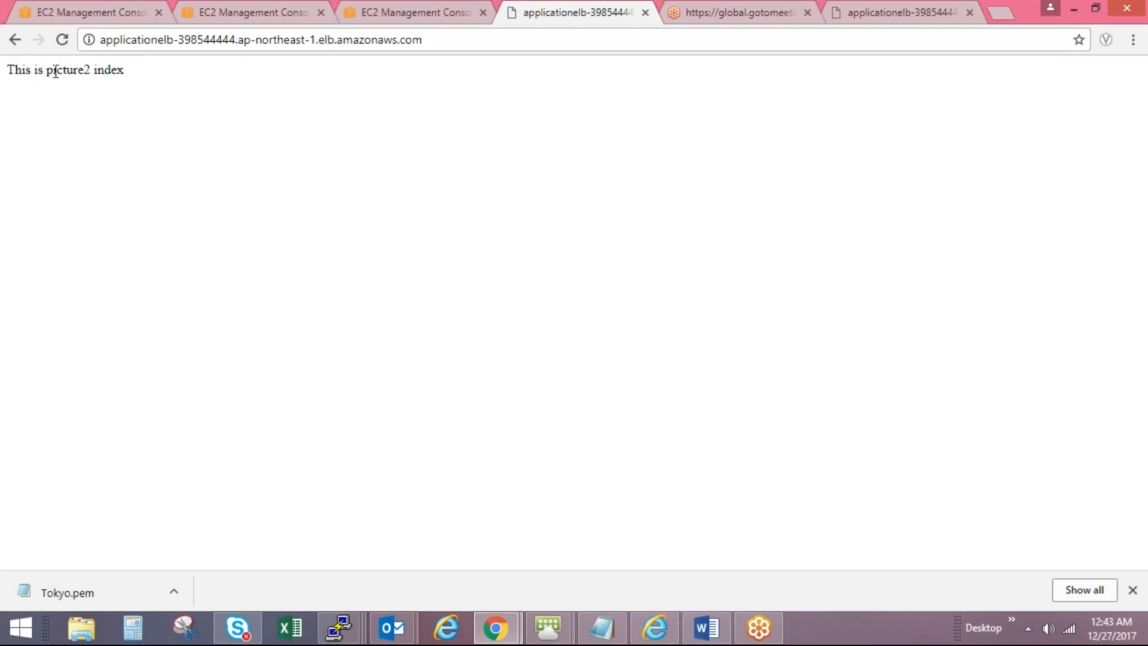
click(61, 42)
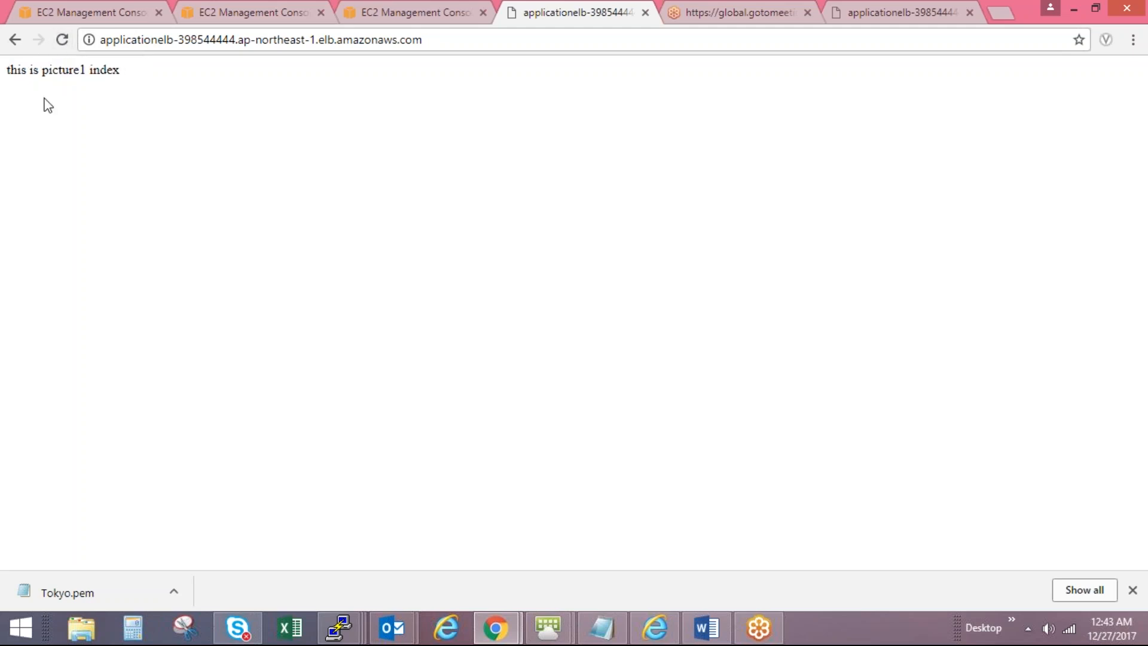
click(63, 40)
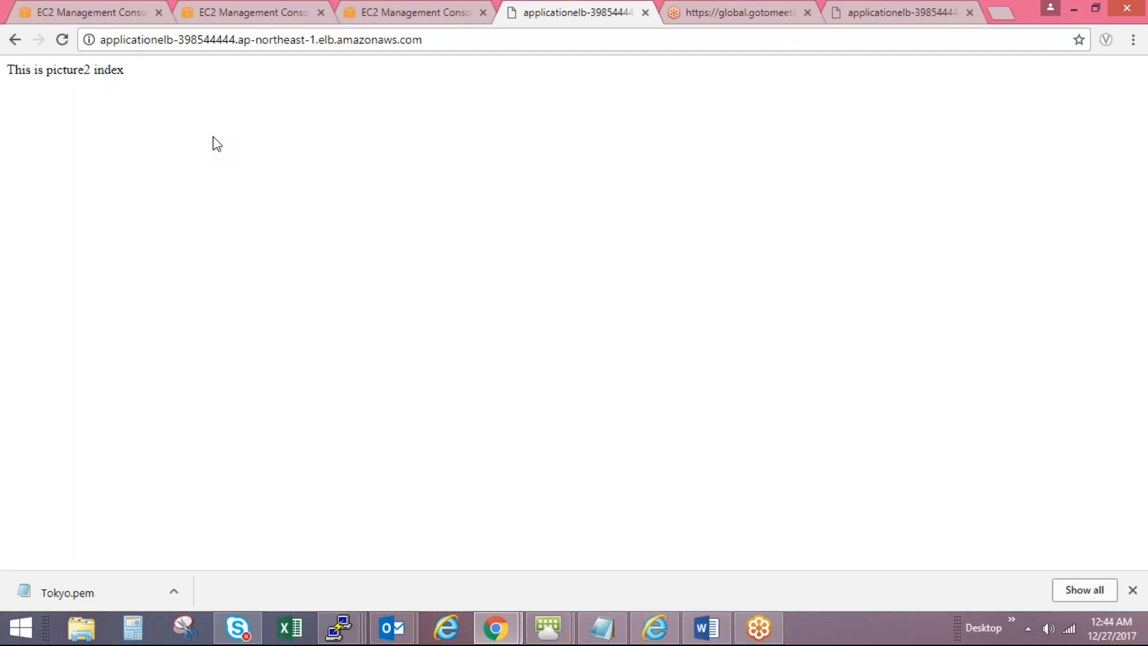
Step: Load the /picture.html path on the load balancer DNS name and reload it several times to test the routing
click(453, 40)
click(453, 40)
text(/)
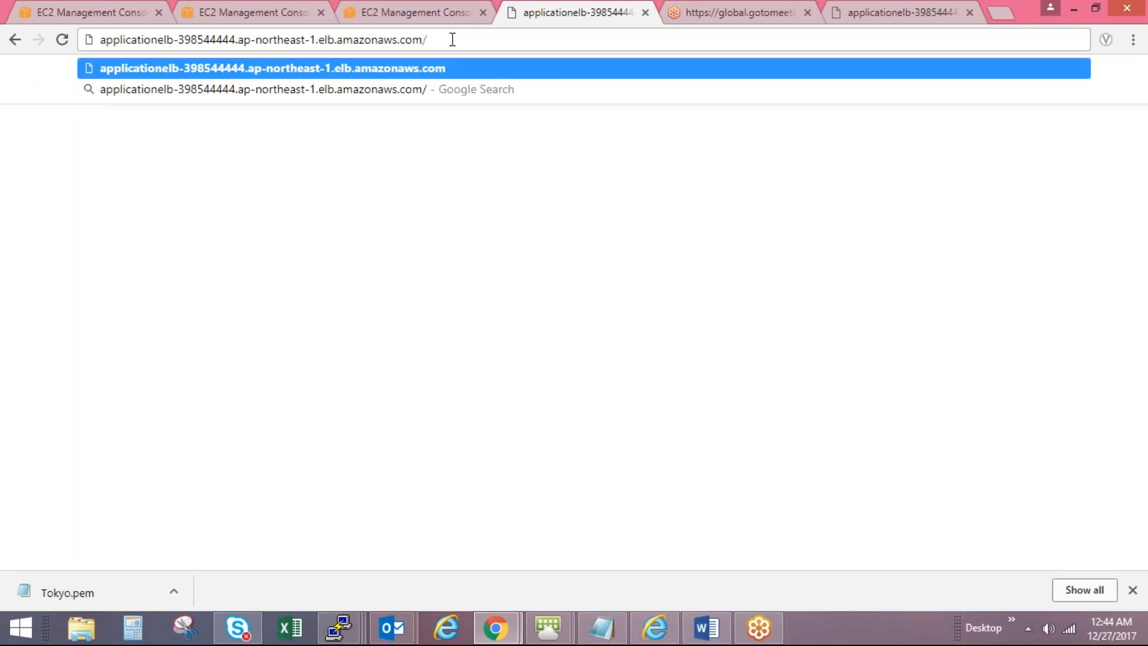
text(picture.)
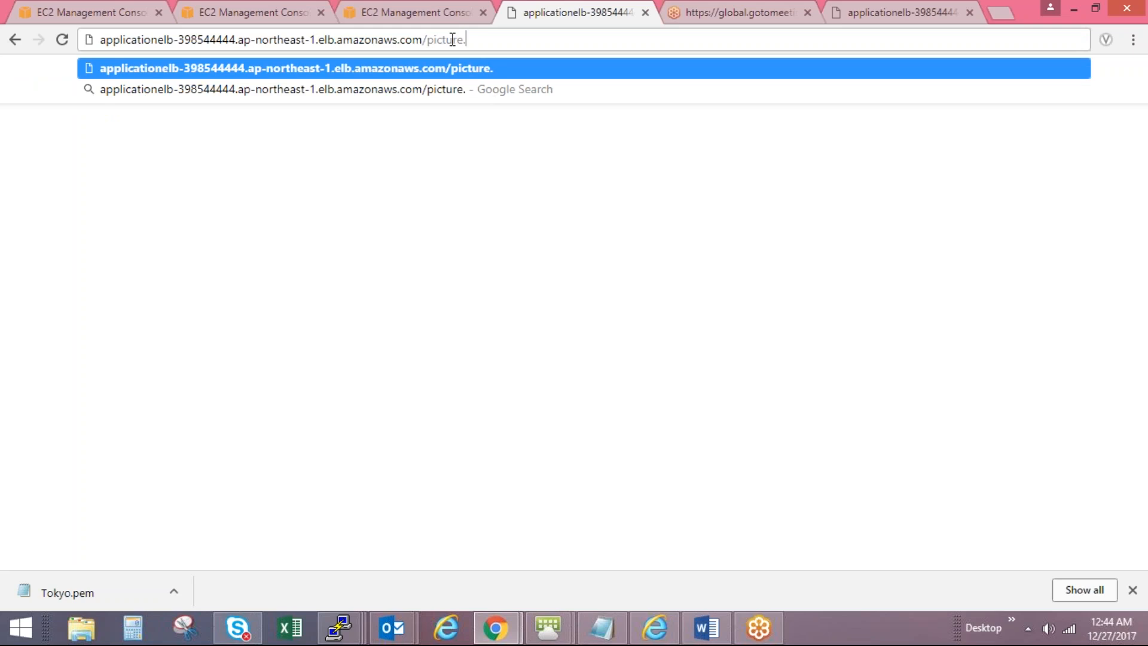
text(html)
key(Return)
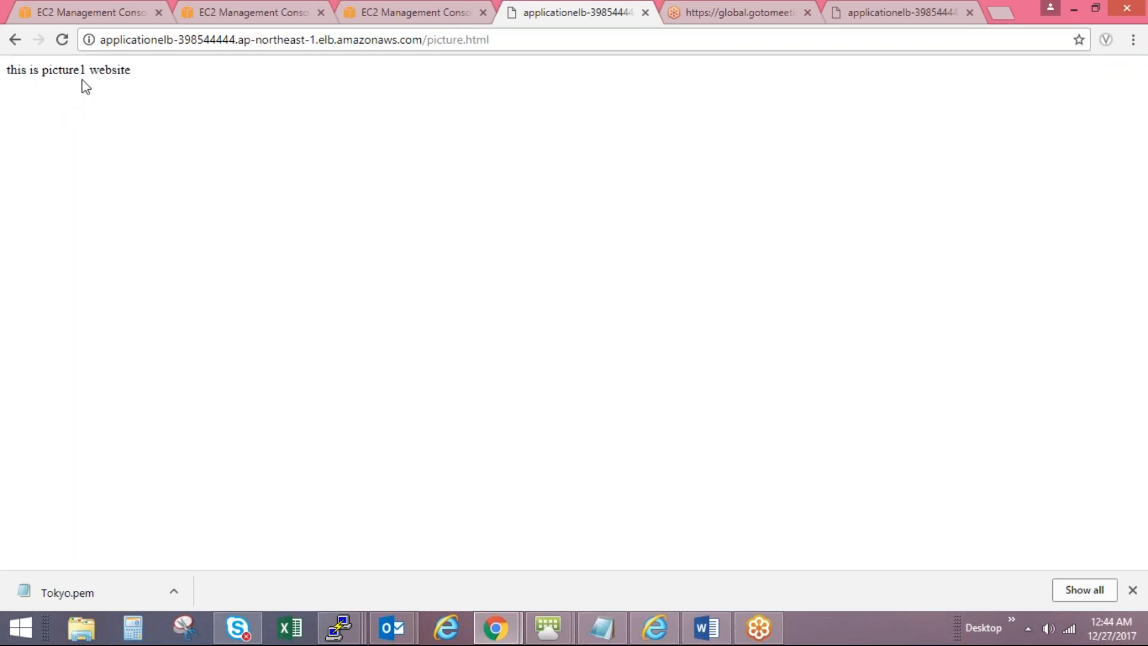
click(62, 40)
click(62, 40)
click(62, 40)
Step: Replace the path after the load balancer DNS name with /vedio.html and load that page
click(513, 42)
click(514, 42)
key(BackSpace)
key(BackSpace)
key(BackSpace)
key(BackSpace)
key(BackSpace)
key(BackSpace)
key(BackSpace)
key(BackSpace)
key(BackSpace)
key(BackSpace)
key(BackSpace)
key(BackSpace)
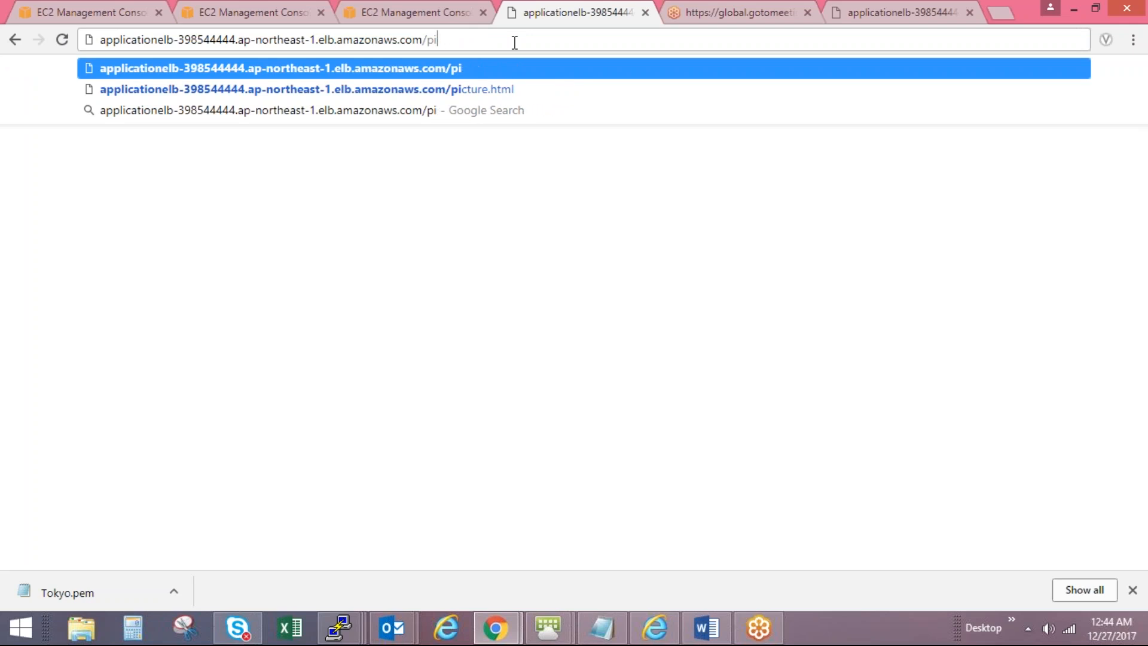
text(v)
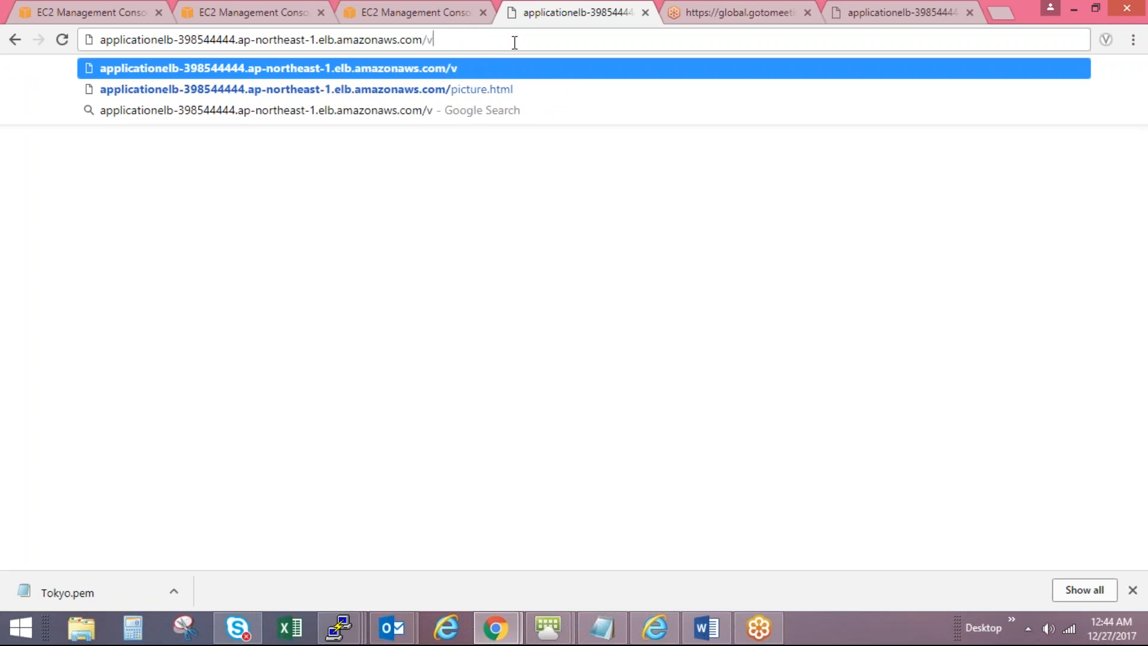
text(edio.html)
key(Return)
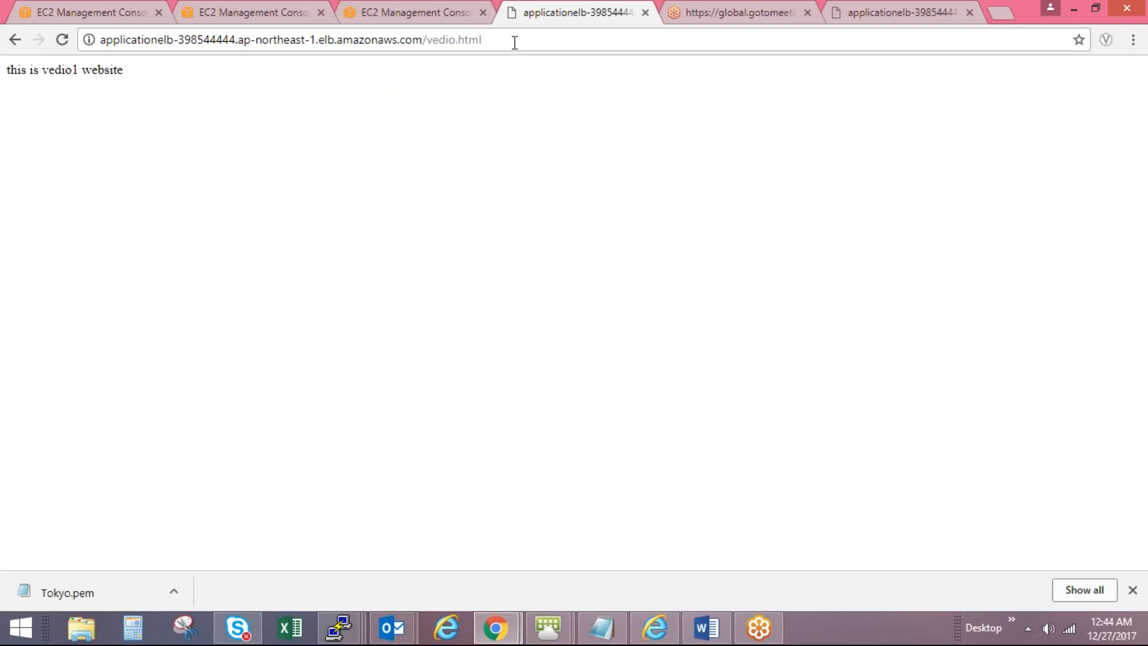
Step: Reload the vedio.html page repeatedly to check how requests are distributed between the vedio servers
click(63, 40)
click(62, 40)
click(62, 40)
click(63, 40)
click(60, 39)
click(60, 39)
click(60, 39)
click(60, 40)
Step: Change the path back to /picture.html, load the page, and reload it three times to recheck the picture servers
click(497, 41)
click(499, 43)
key(BackSpace)
key(BackSpace)
key(BackSpace)
key(BackSpace)
key(BackSpace)
key(BackSpace)
key(BackSpace)
key(BackSpace)
key(BackSpace)
key(BackSpace)
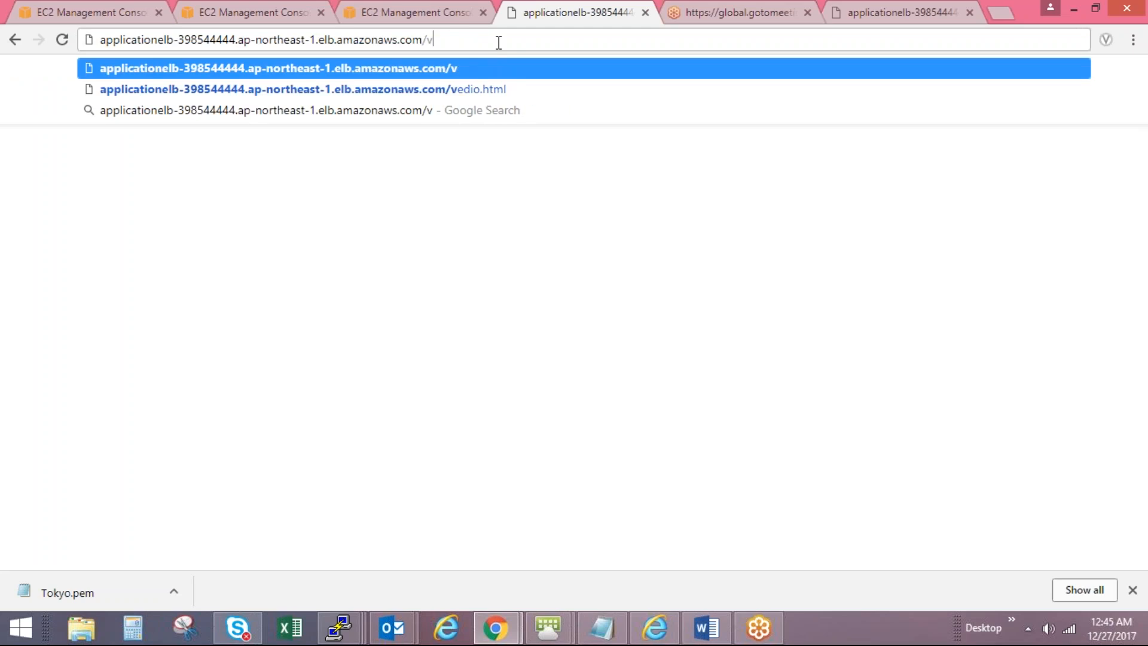
text(pictu)
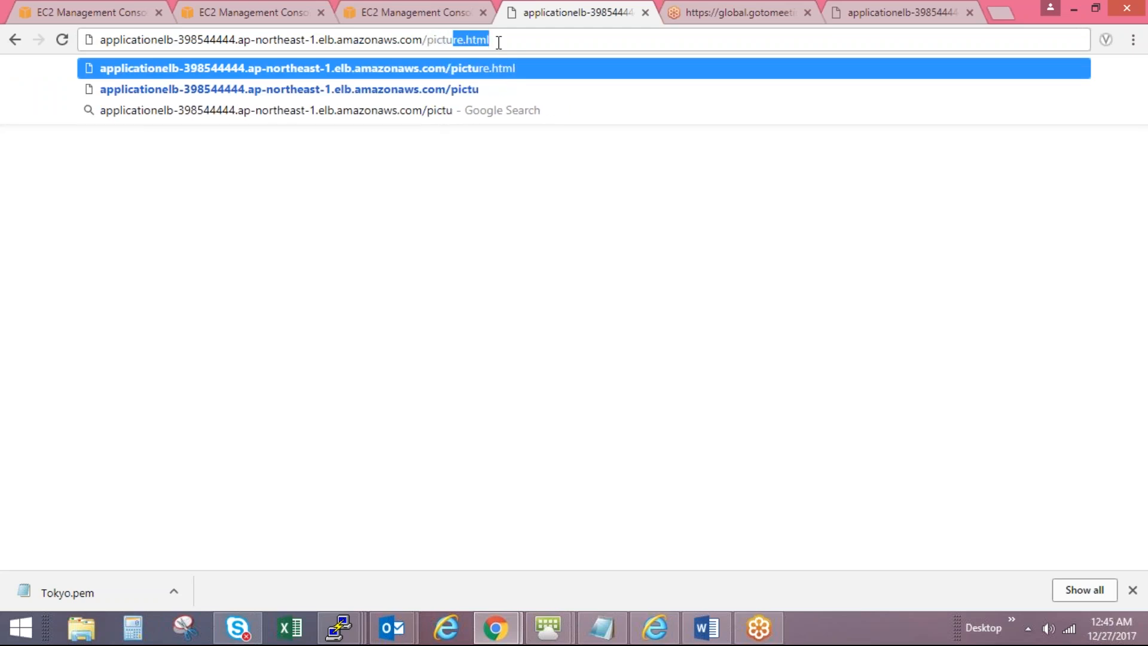
text(re.html)
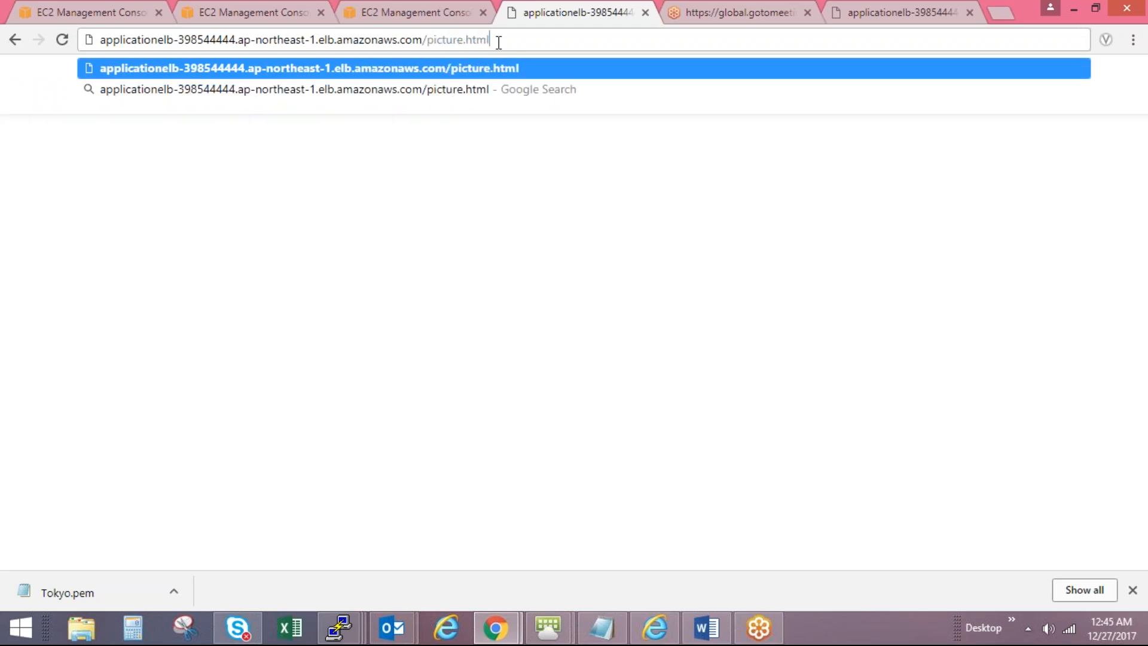
key(Return)
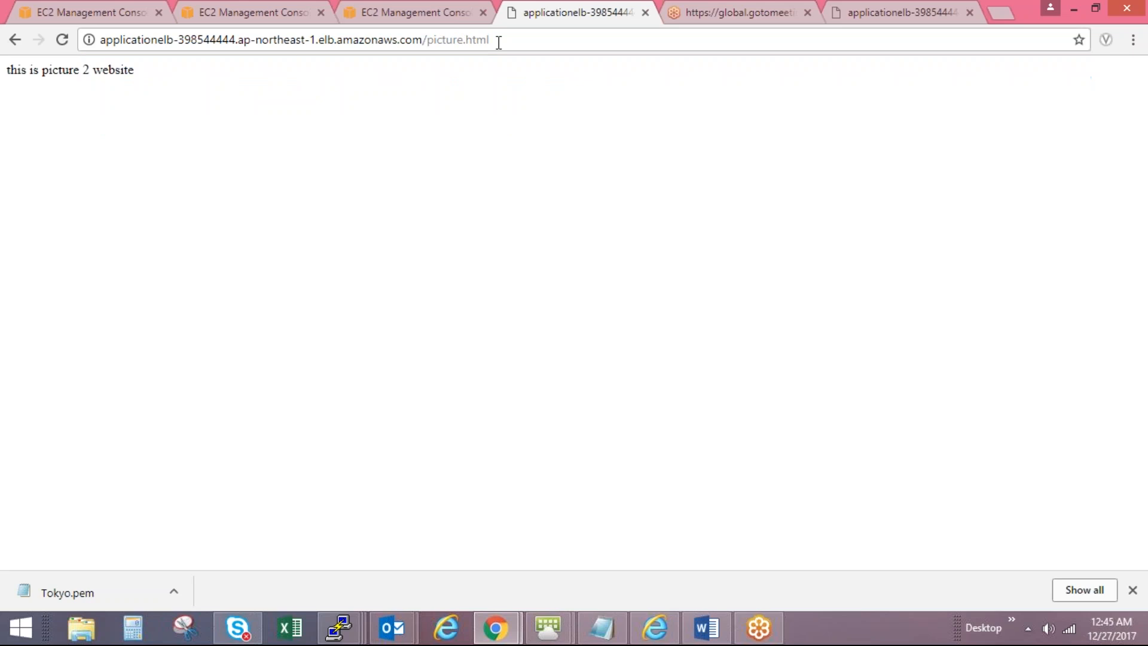
click(63, 40)
click(64, 39)
click(63, 40)
Step: Return to the EC2 load balancer list and start creating a Classic Load Balancer
key(alt+Tab)
key(alt+Tab)
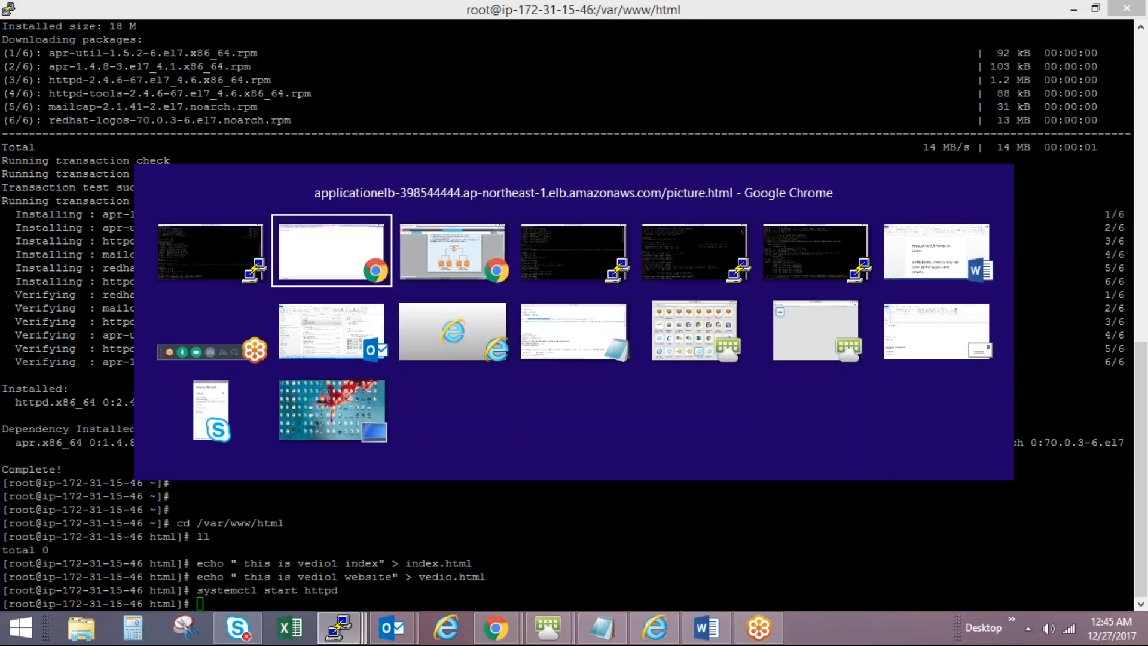
click(91, 6)
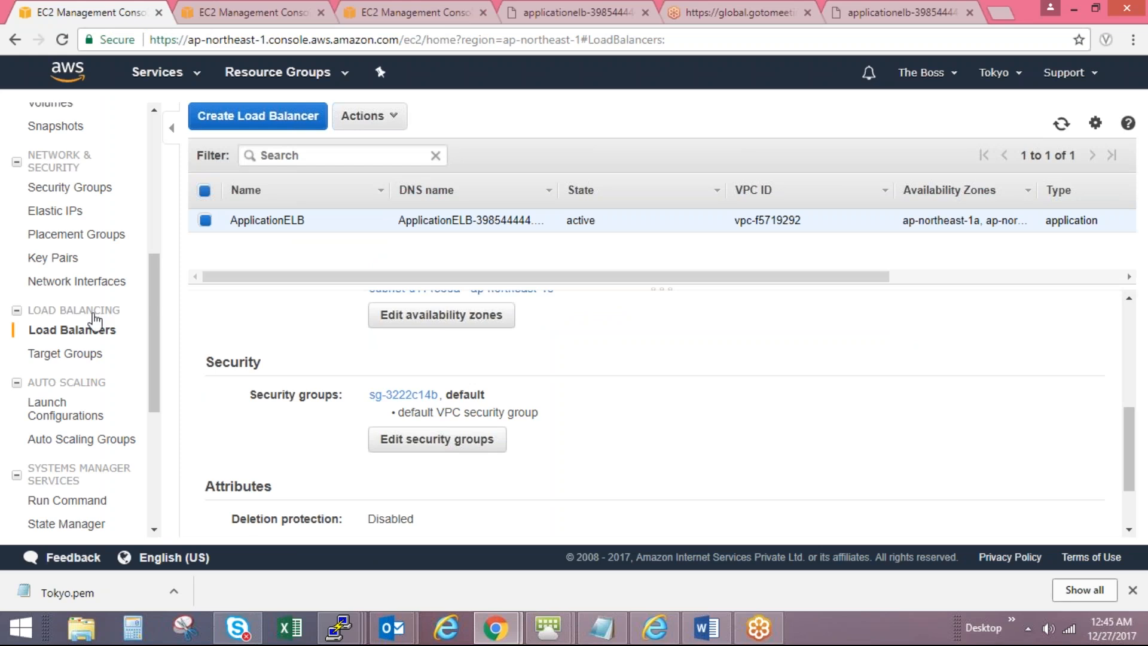
click(241, 118)
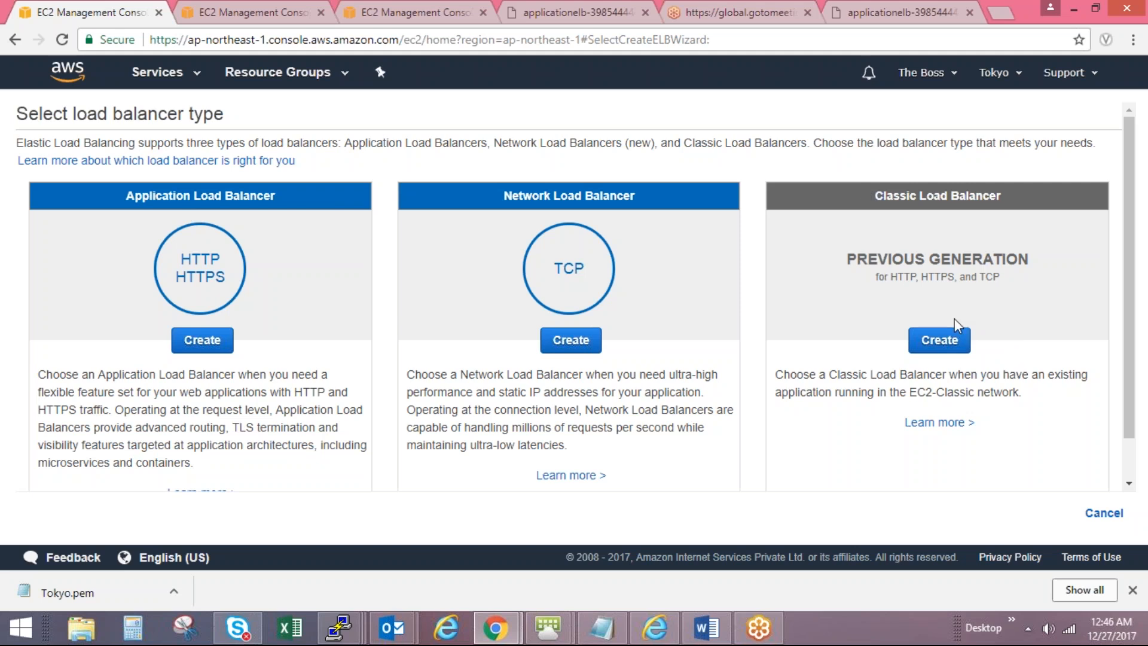
click(940, 339)
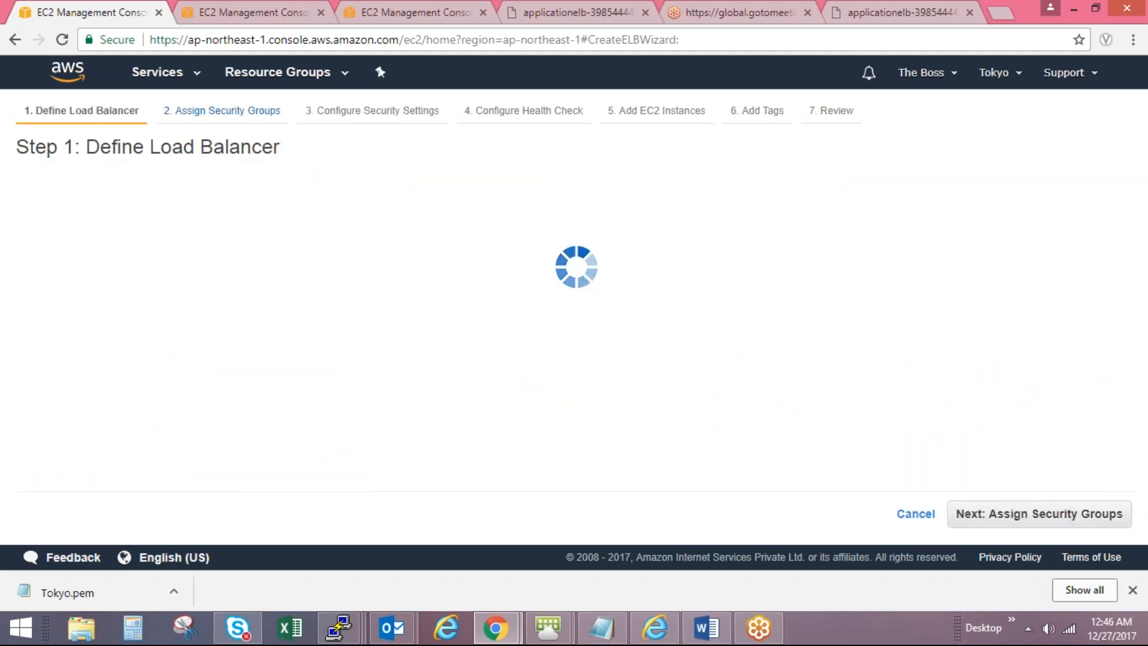
Step: Name the load balancer "classic ELB", leave it non-internal in the default VPC, and try to continue to security group assignment
click(396, 272)
text(c)
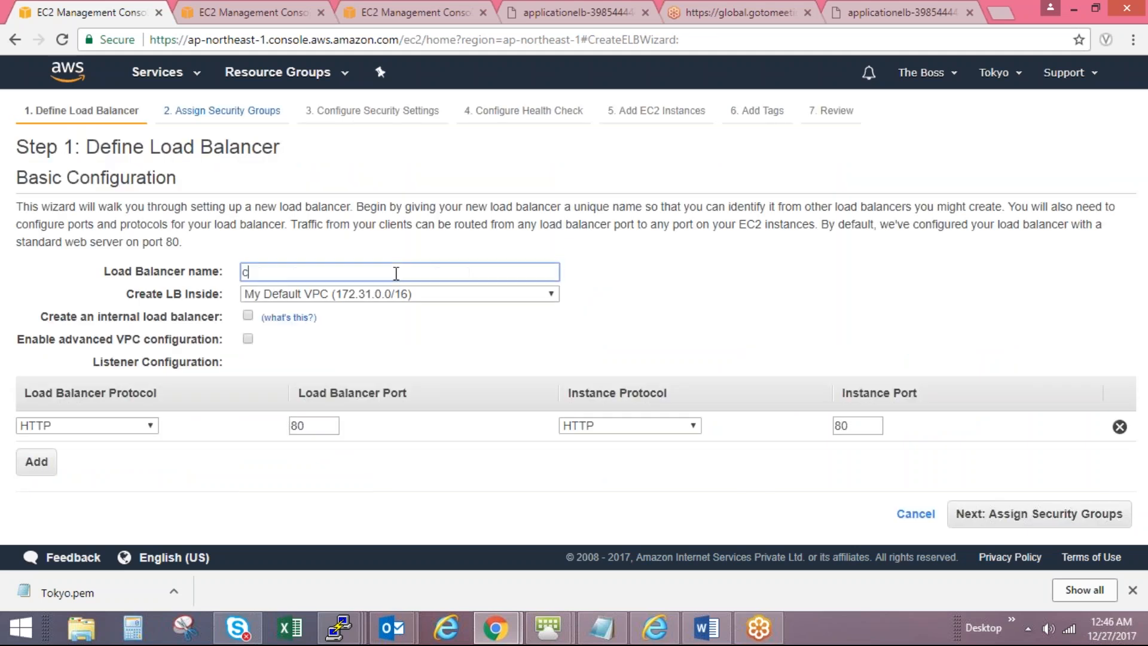
text(lassic ELB)
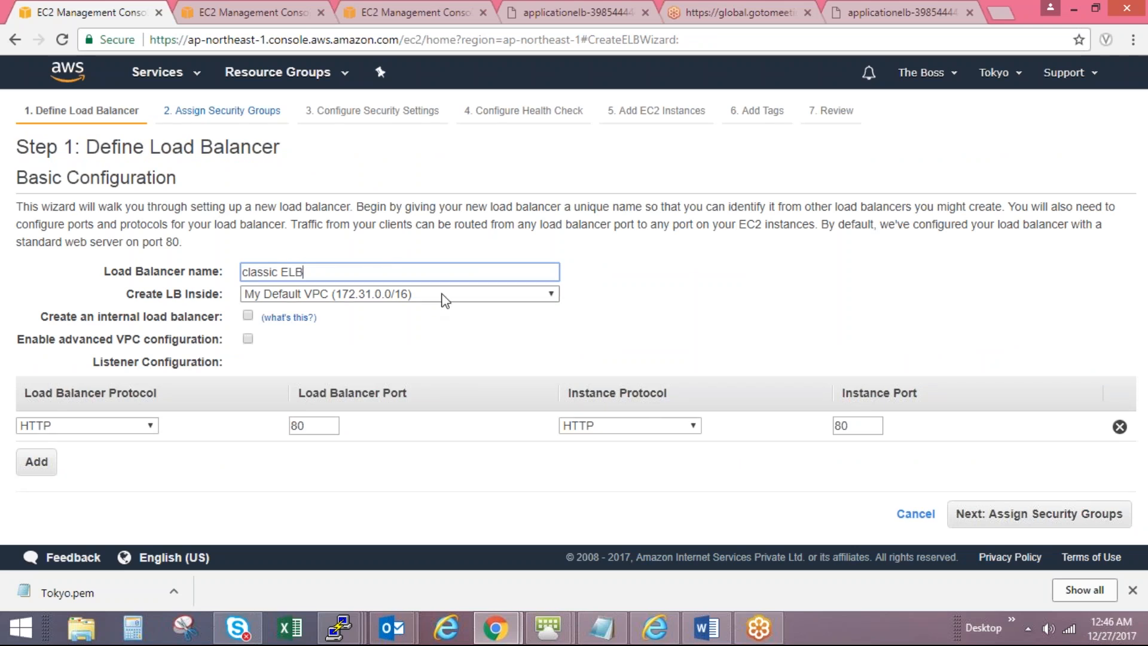
click(617, 304)
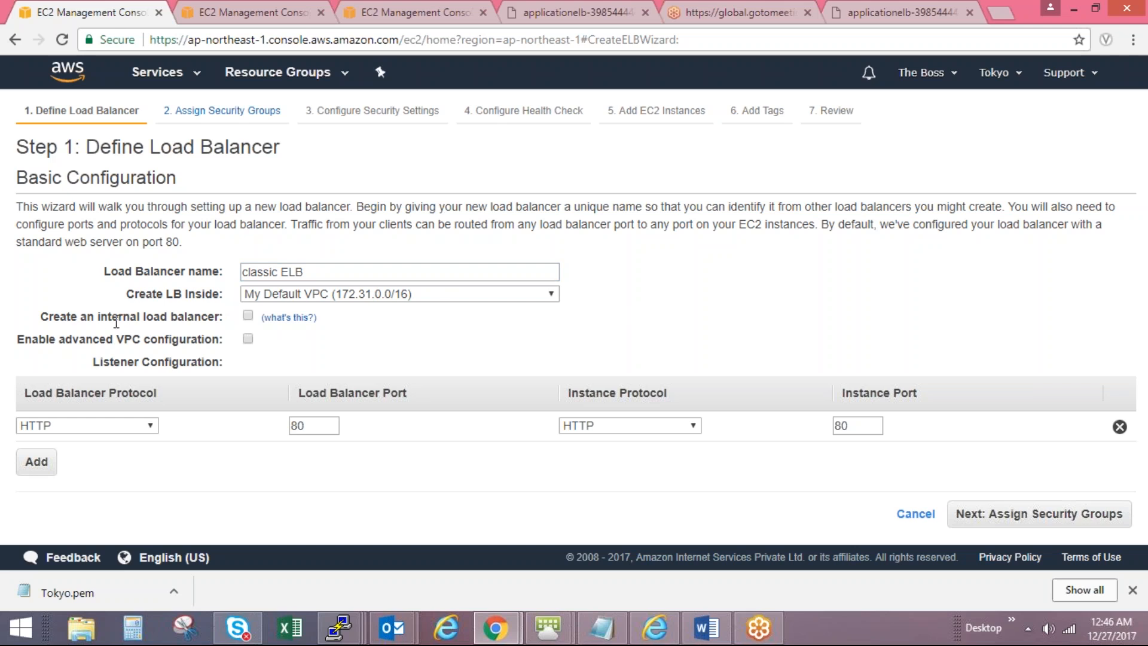
click(247, 316)
click(249, 317)
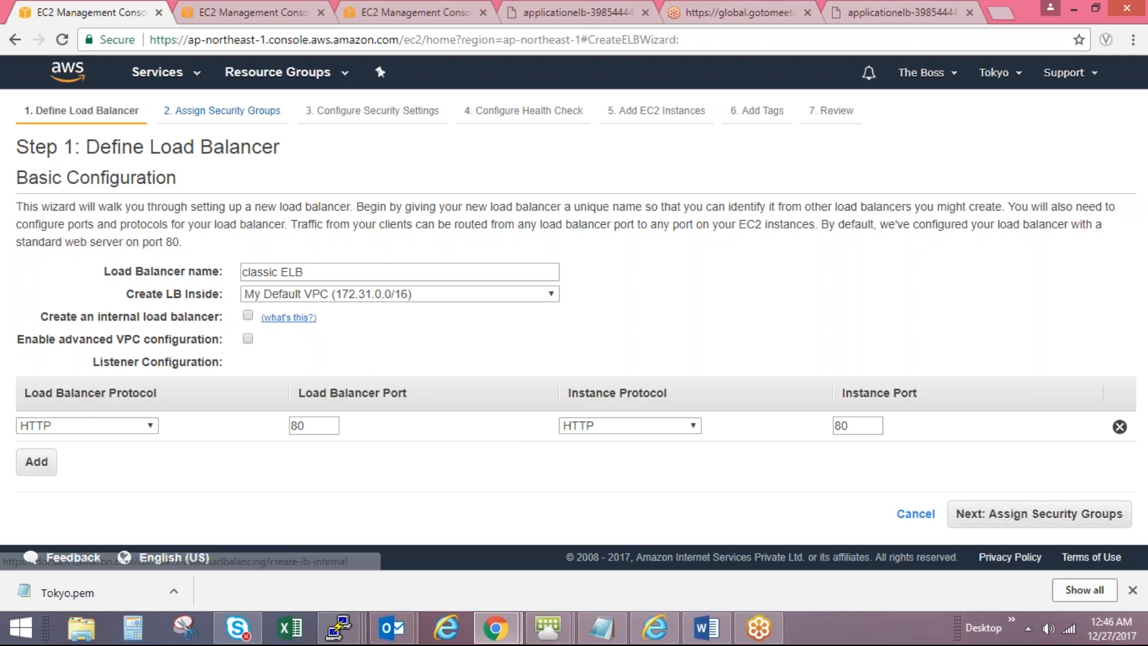
click(1039, 514)
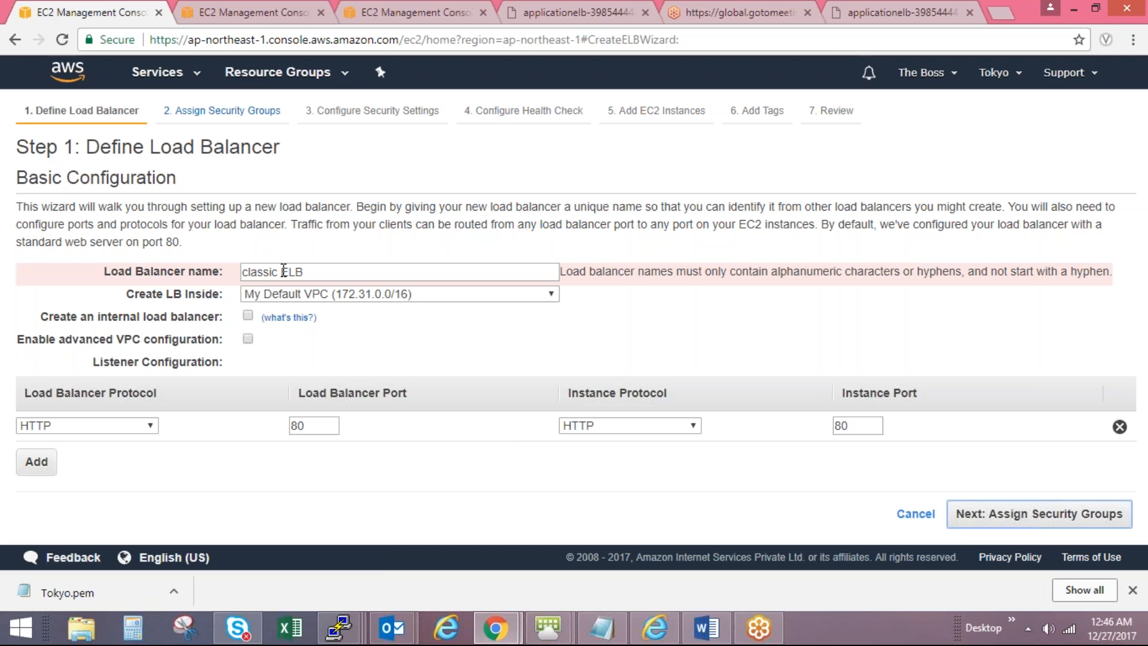
Step: Correct the load balancer name to classicELB and continue to security group assignment
click(283, 273)
key(BackSpace)
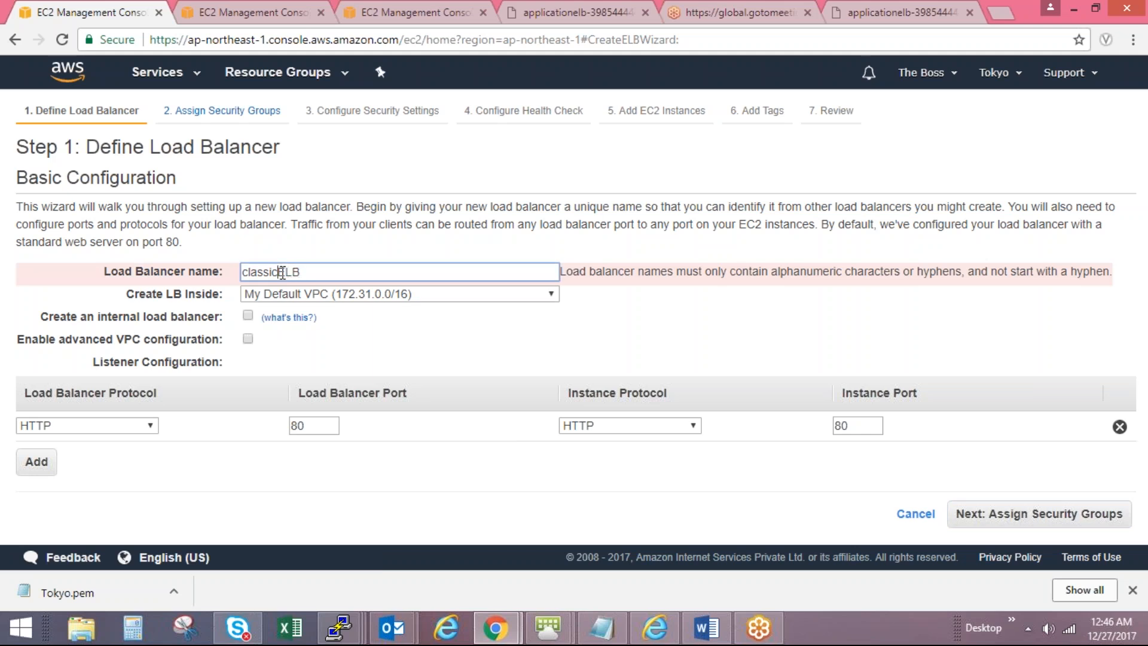
click(1061, 520)
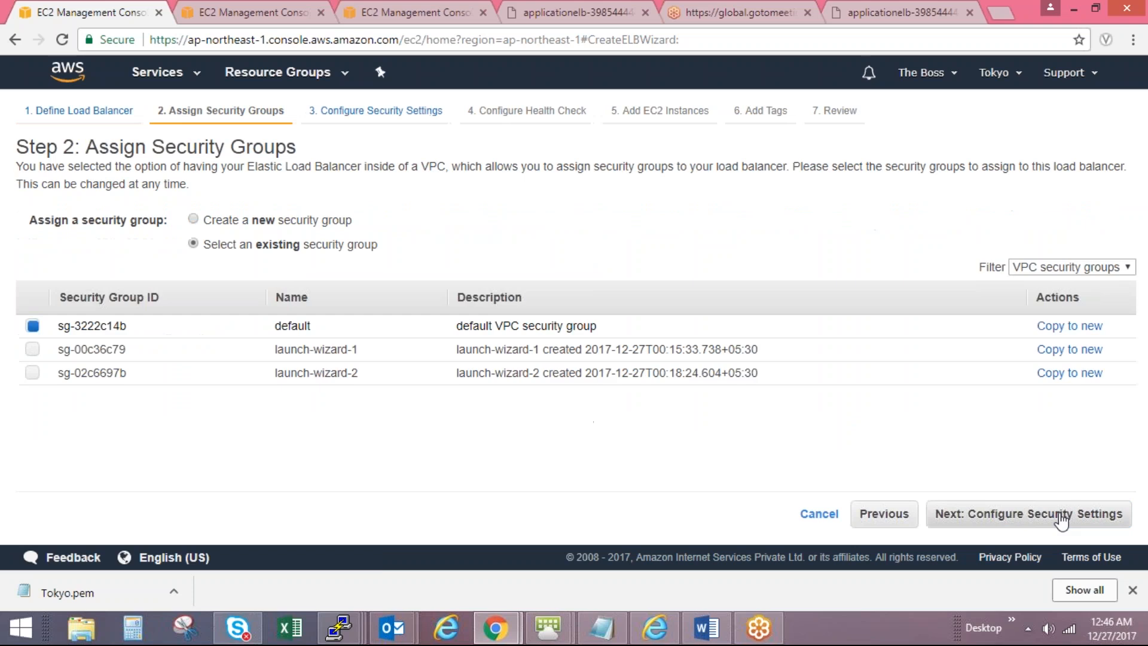
Step: Keep the default security group and set the health check's response timeout to 2 seconds, continuing to instance selection
click(1014, 518)
click(1045, 518)
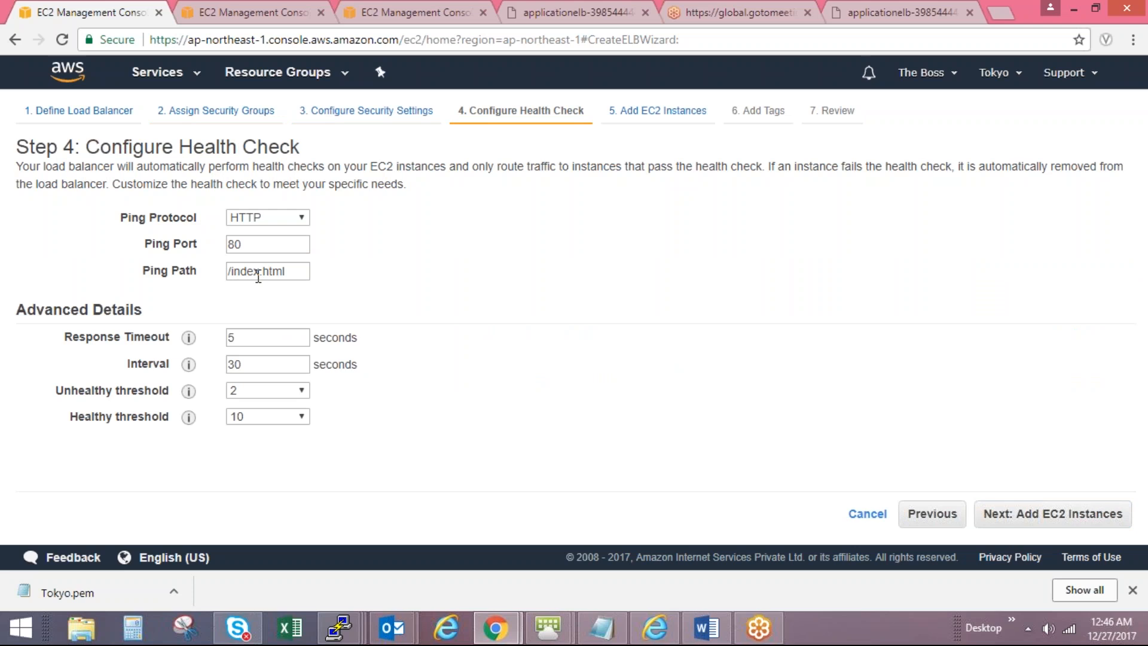
click(237, 339)
double_click(237, 339)
text(2)
click(1053, 523)
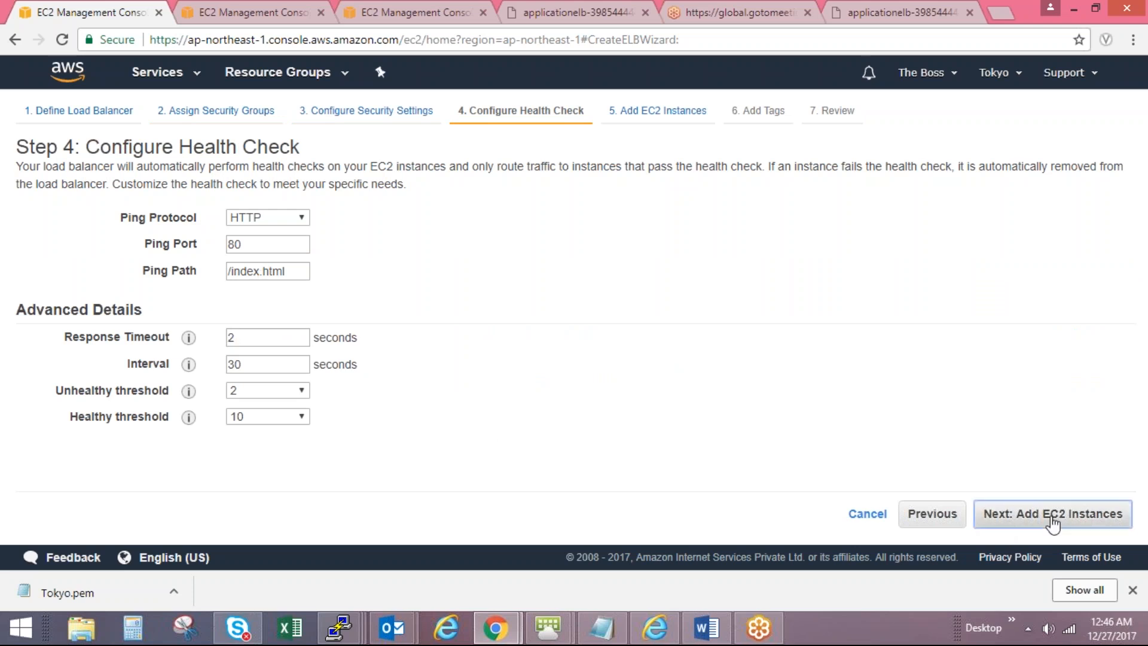
Step: Add the vedio2, vedio1, picture2 and picture1 instances to the load balancer and continue to the tags
click(32, 259)
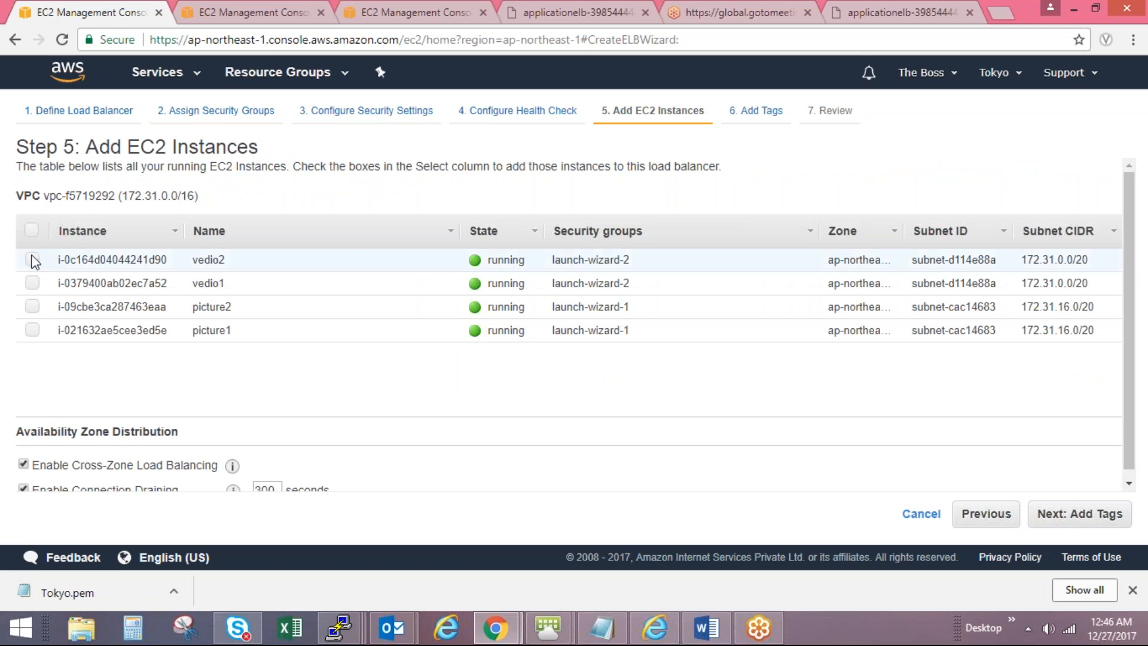
click(32, 283)
click(33, 307)
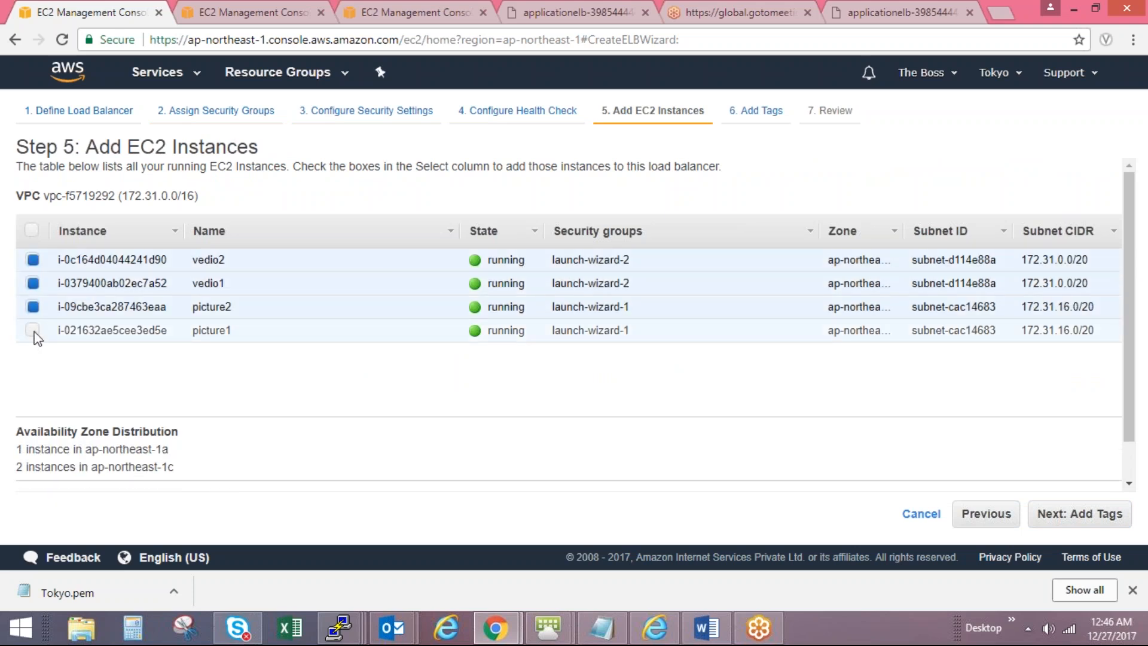
click(33, 330)
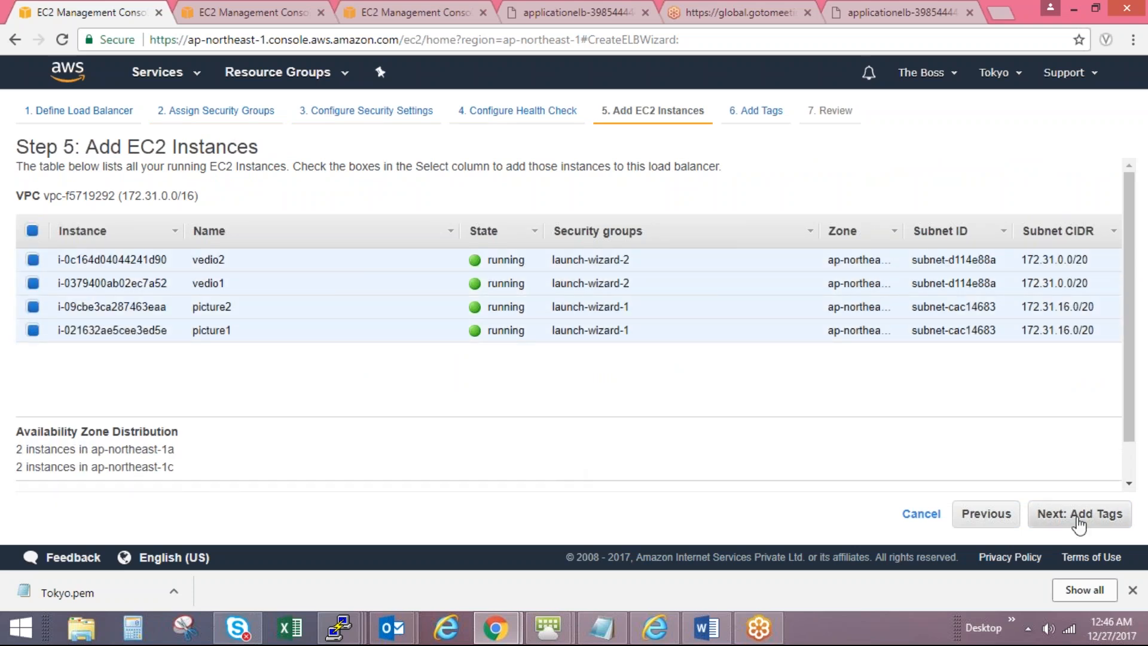
click(1079, 524)
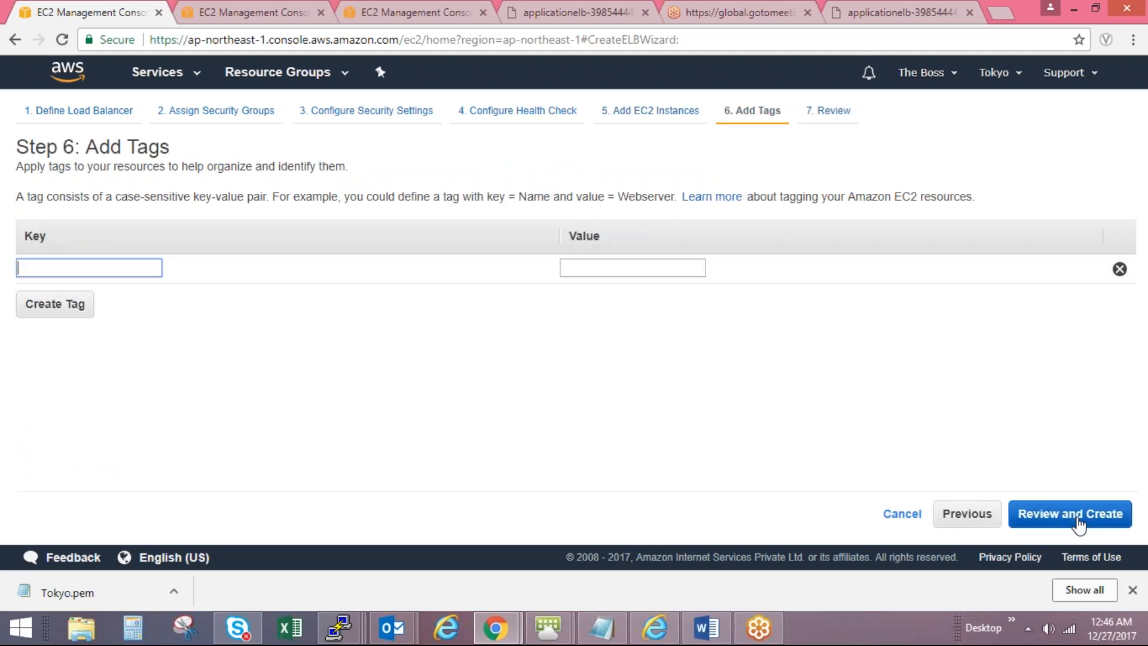
Step: Review and create the classic load balancer without tags, and close the creation status page
click(1079, 525)
click(1079, 524)
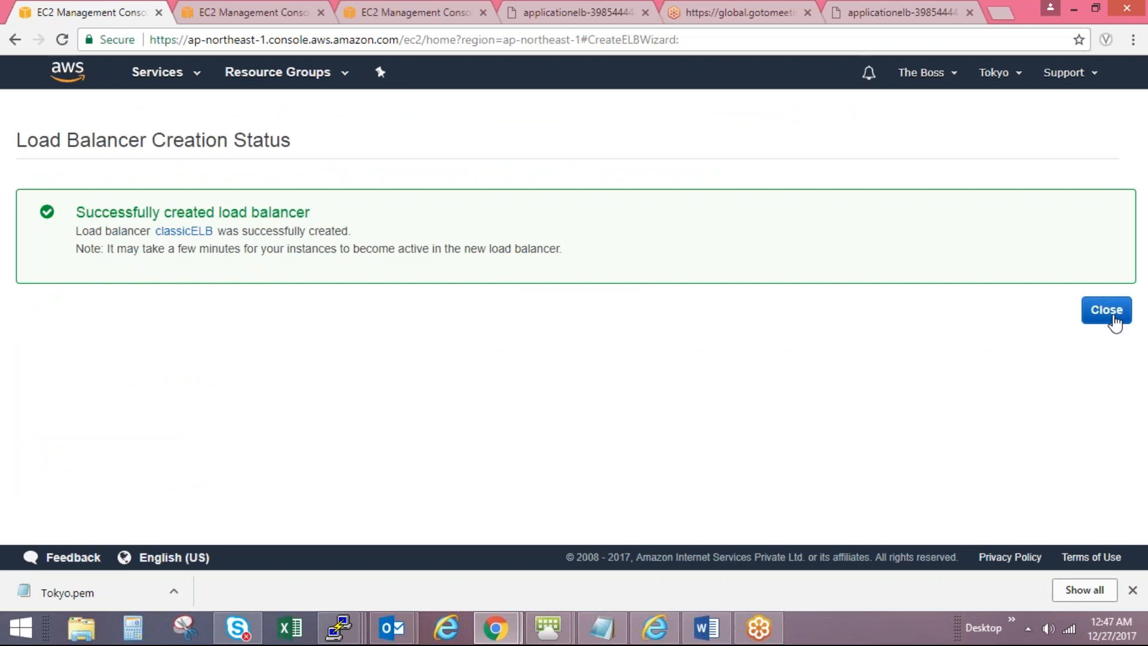
click(1107, 310)
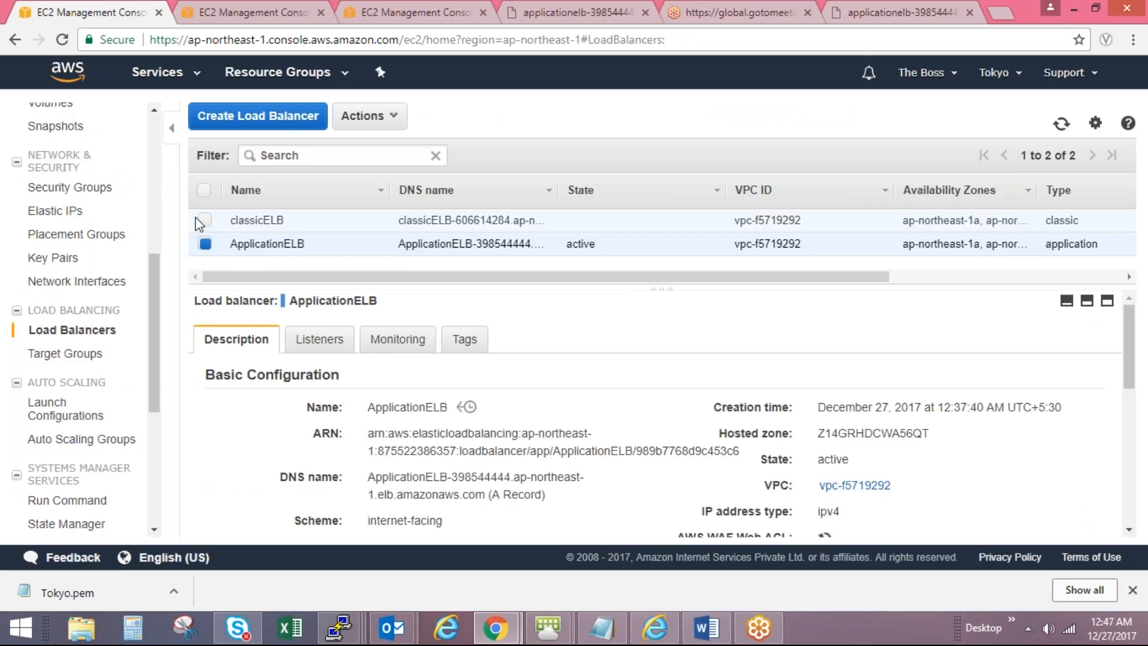
Step: Select only classicELB in the load balancer list and open its registered instances
click(205, 220)
click(205, 243)
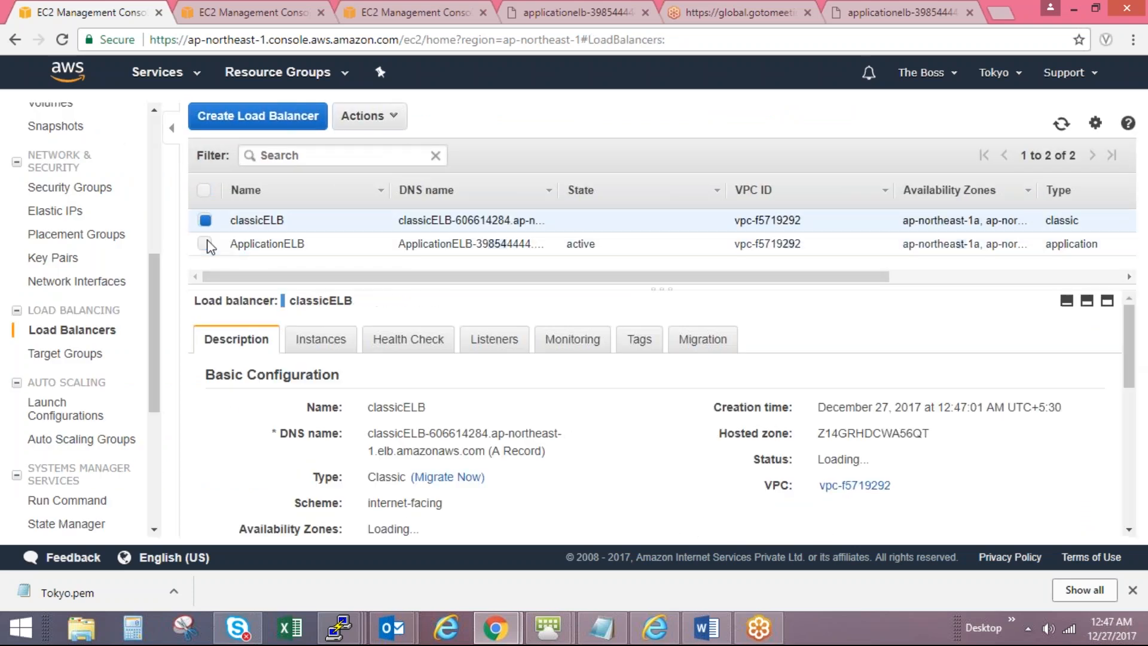
click(320, 339)
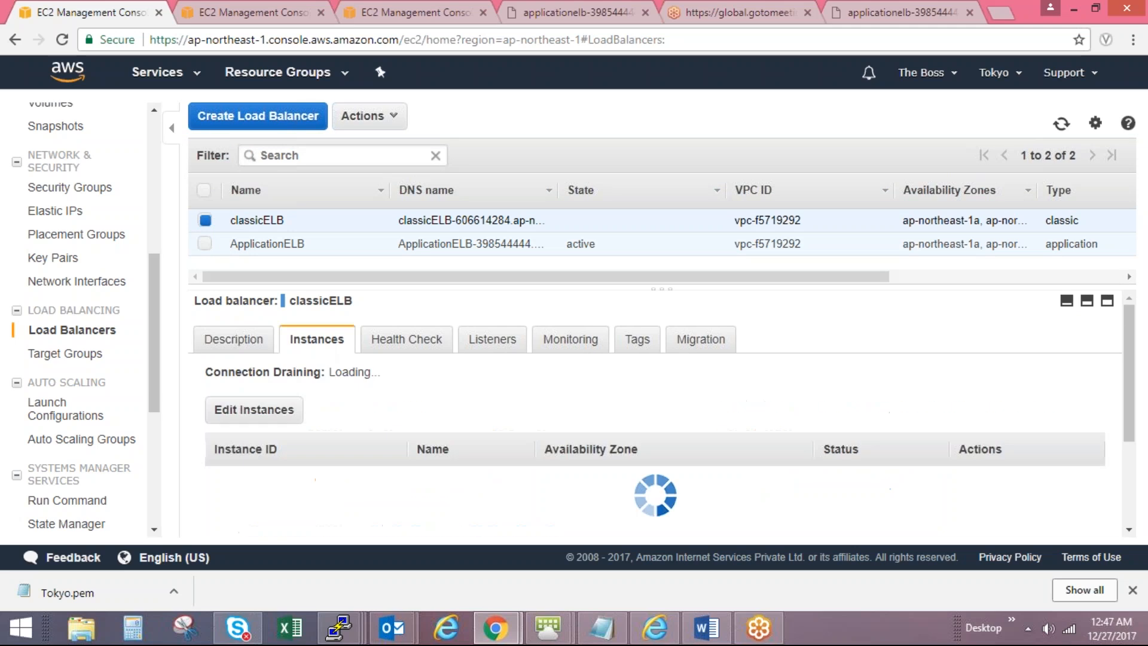
Step: Check the registration status details of classicELB's instances and refresh the load balancer list
drag(1132, 410, 1132, 435)
mouse_move(769, 409)
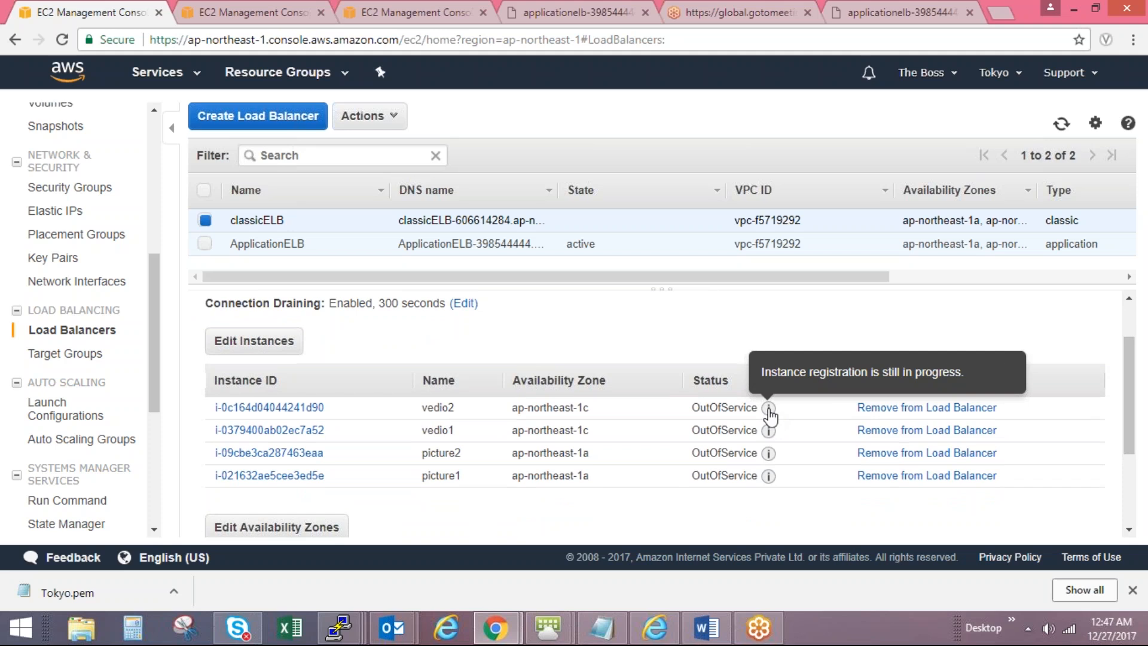
click(1061, 123)
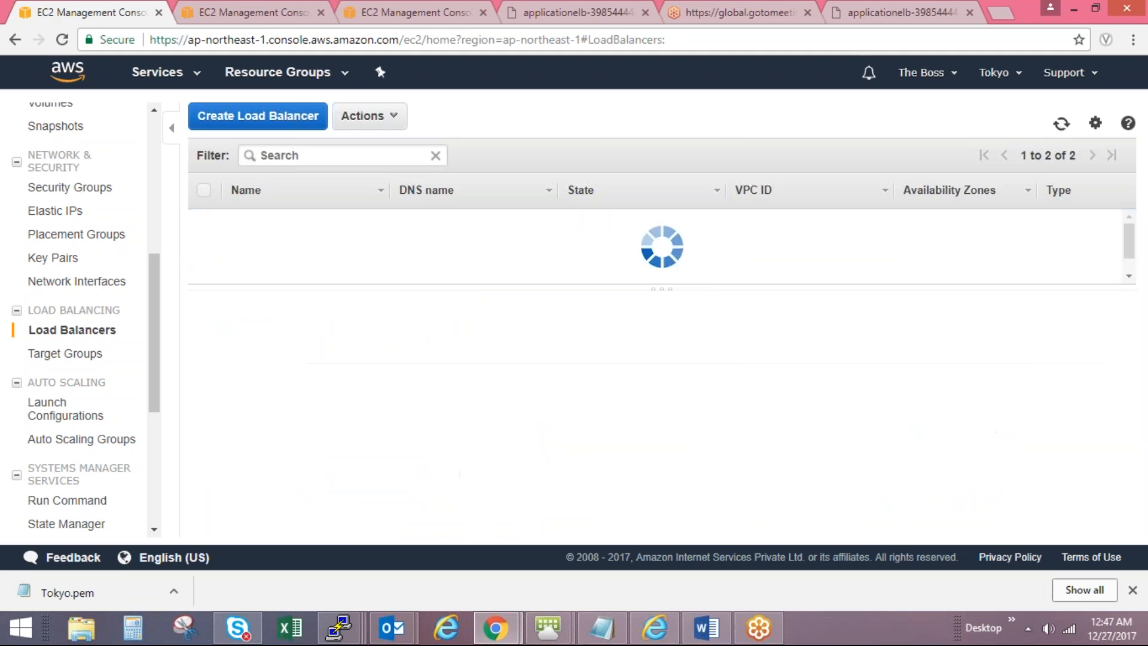
click(1061, 124)
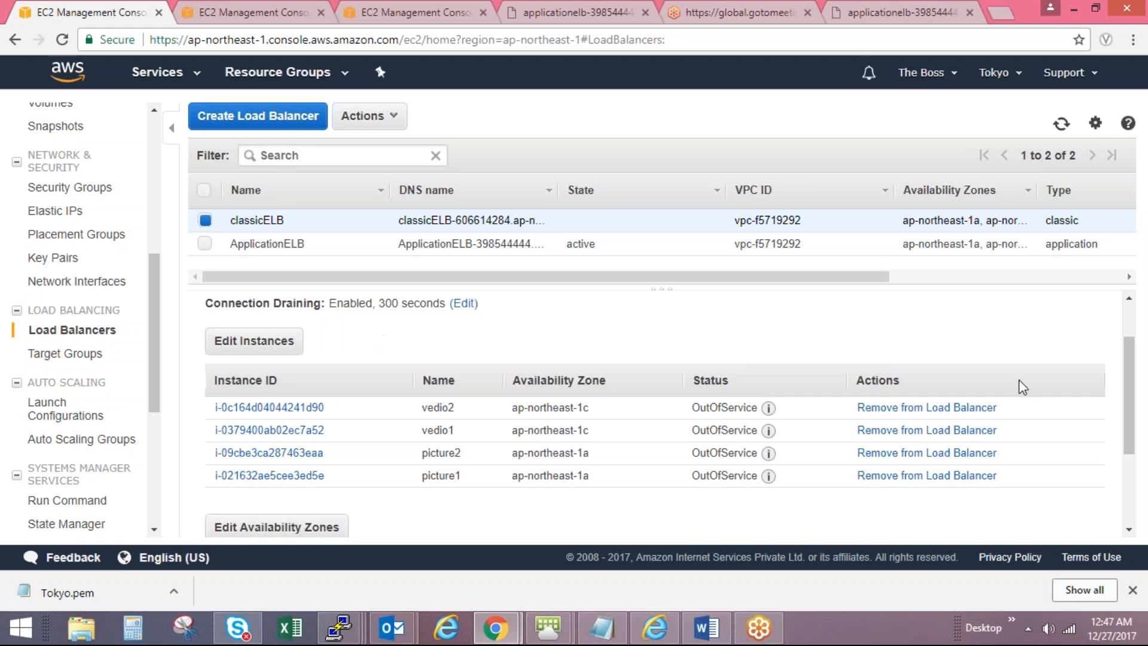
Step: Review classicELB's description, listeners and health check settings, and refresh its registered instances
scroll(1145, 417, up, 2)
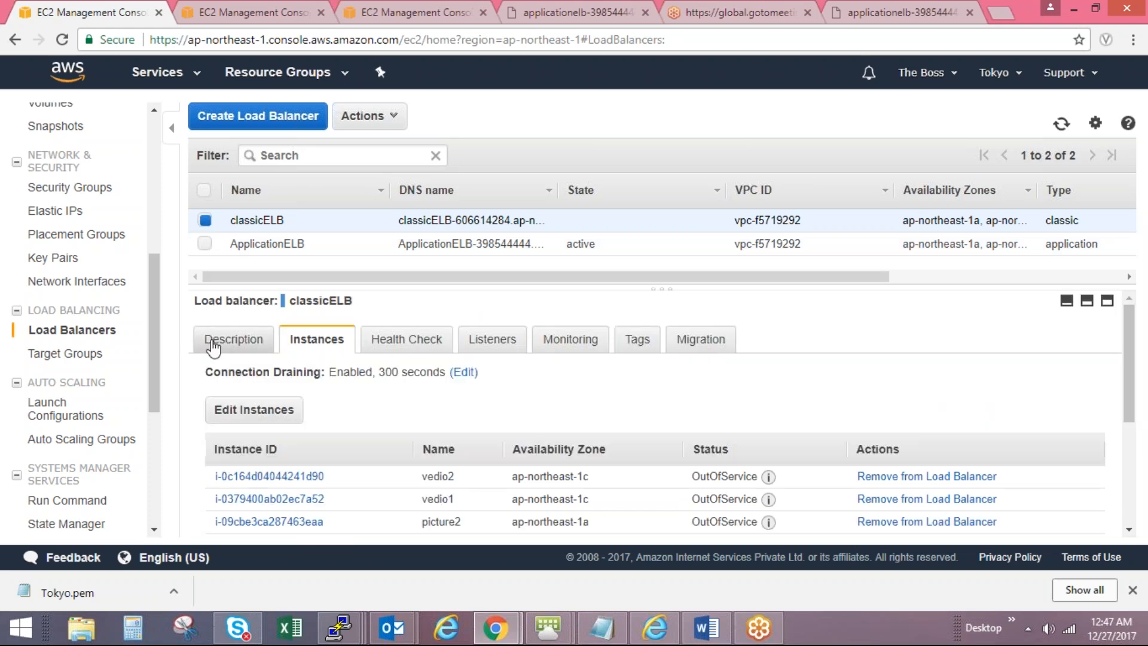
click(231, 345)
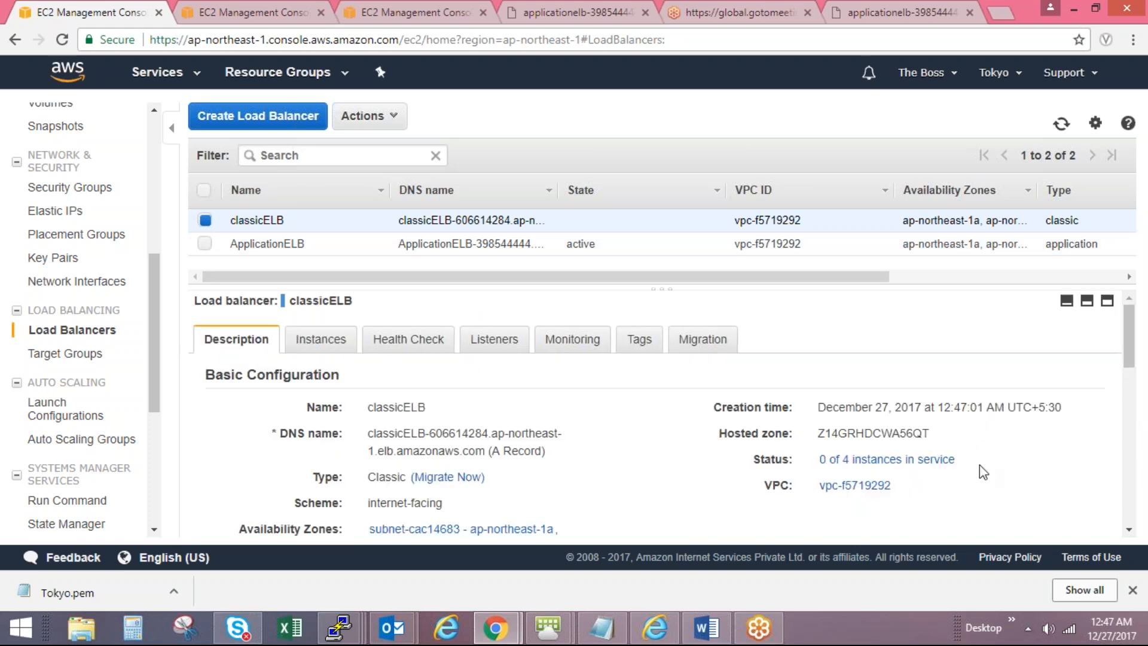
mouse_move(1129, 365)
mouse_down()
mouse_move(1132, 504)
mouse_move(1132, 381)
mouse_up()
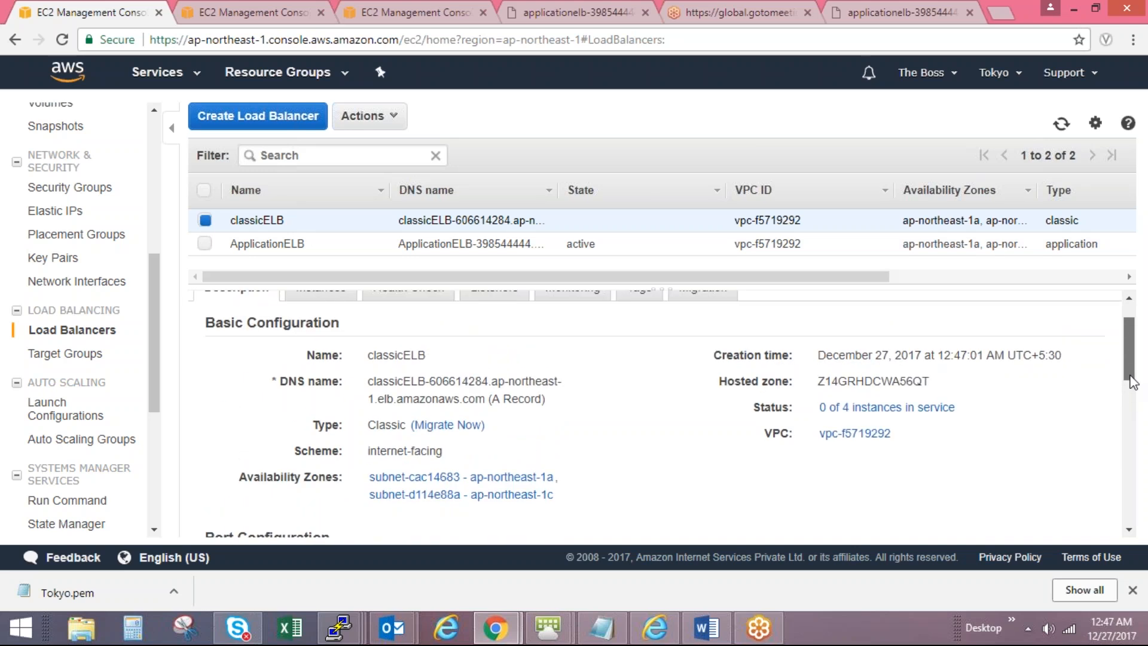
scroll(1132, 382, up, 1)
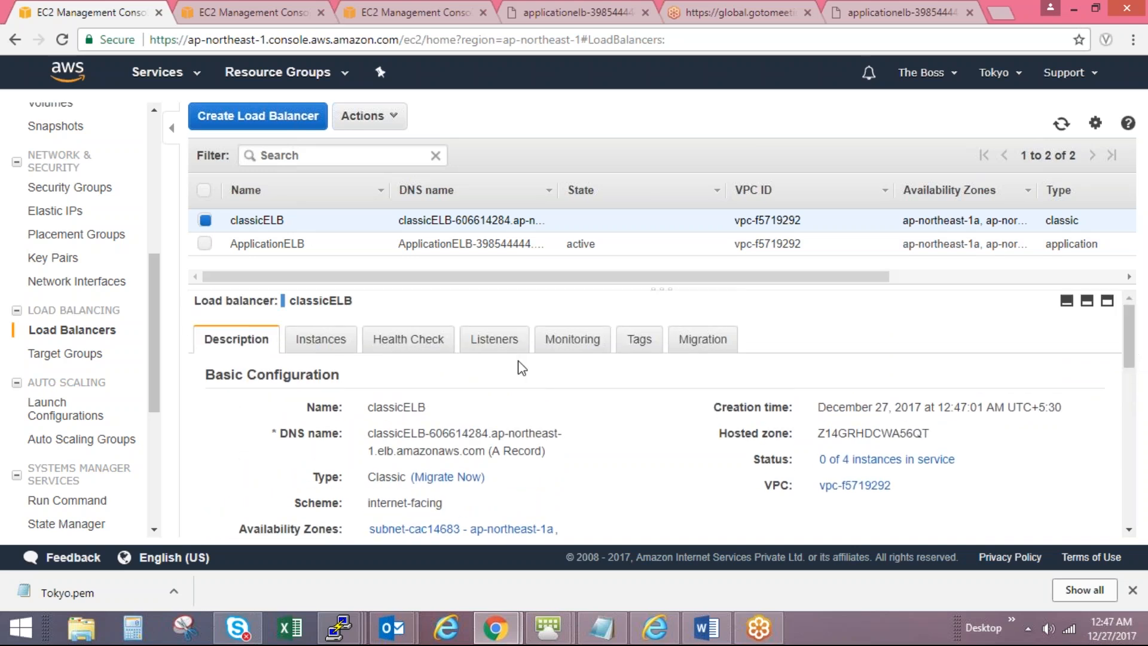
click(478, 336)
click(389, 339)
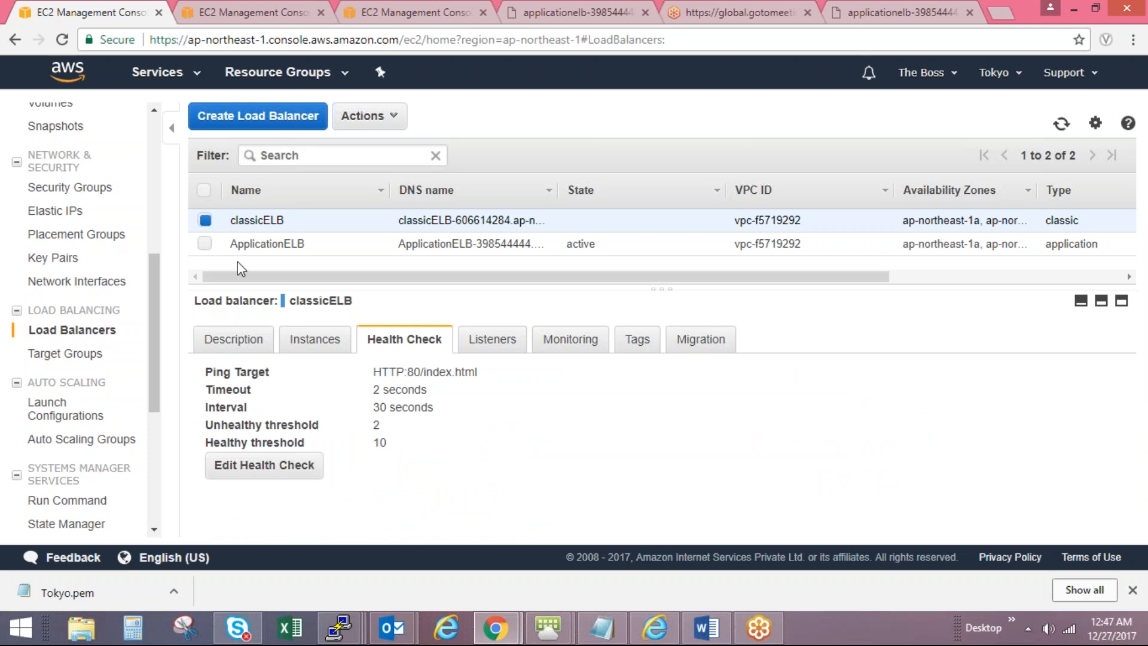
click(227, 350)
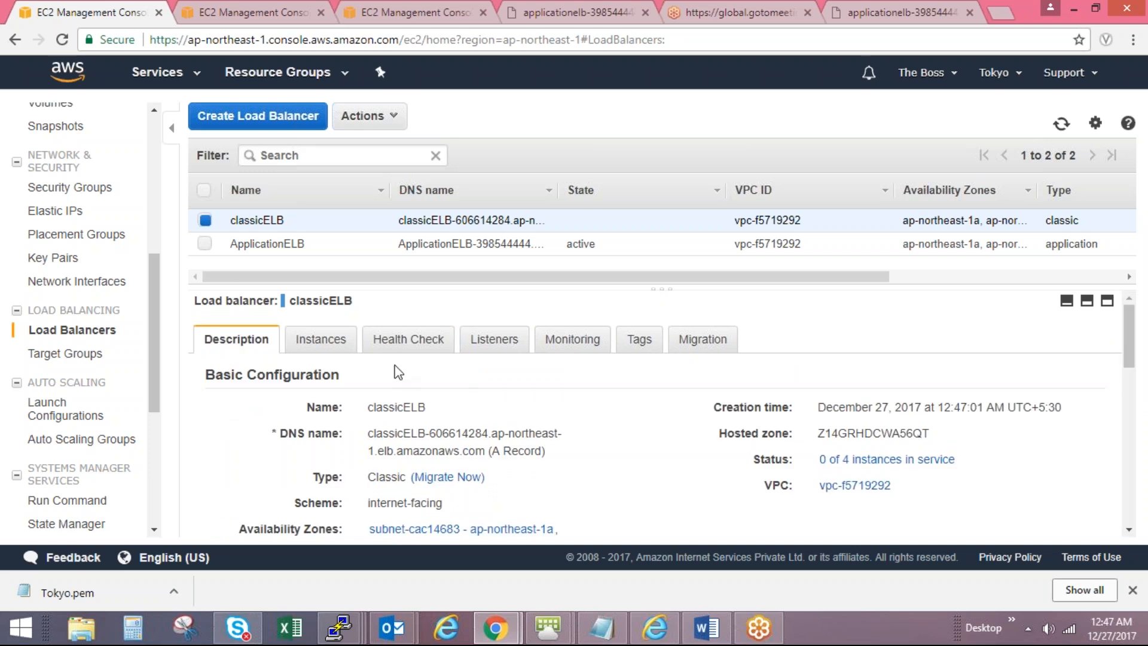
click(293, 342)
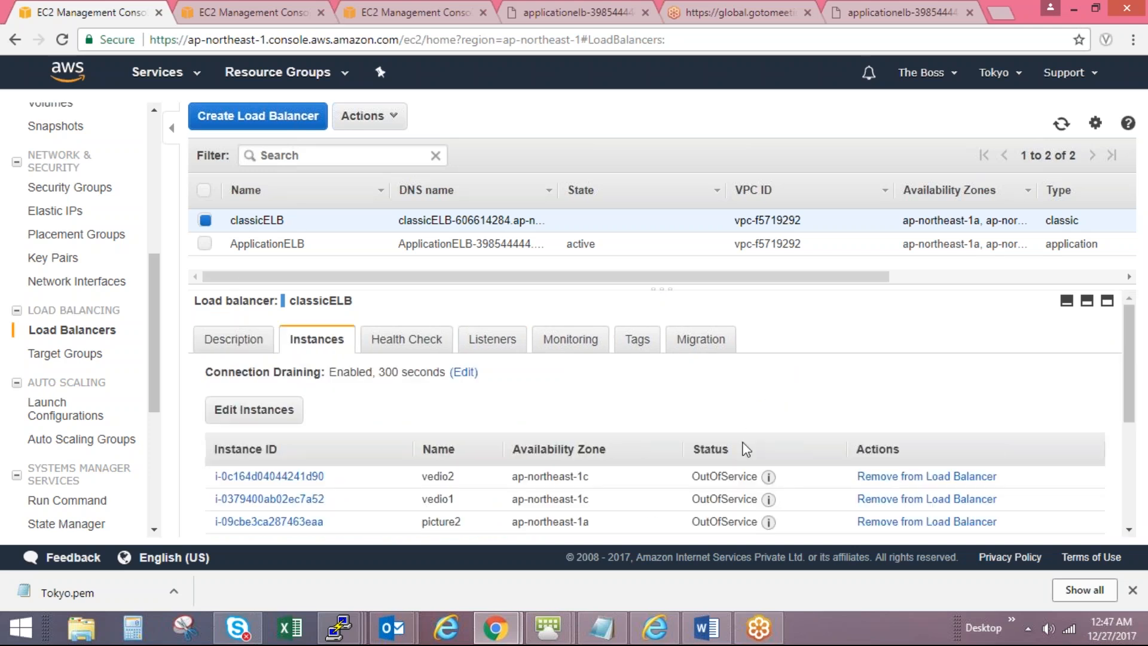
click(1062, 123)
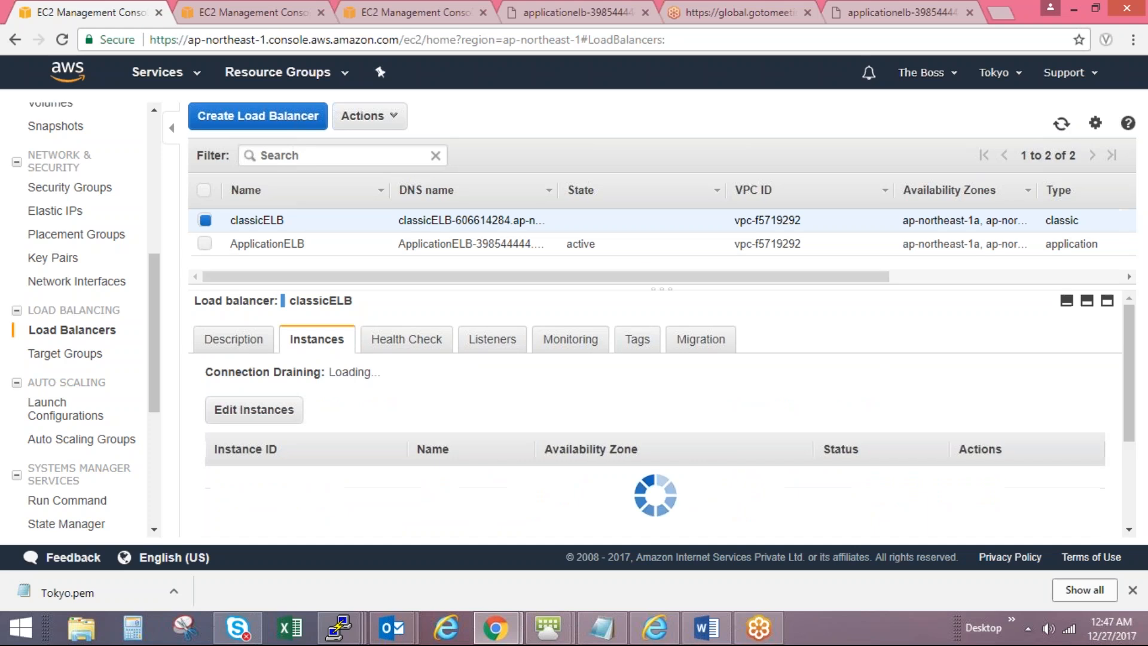
Step: Set the healthy threshold of classicELB's health check to 2 and save the change
click(422, 338)
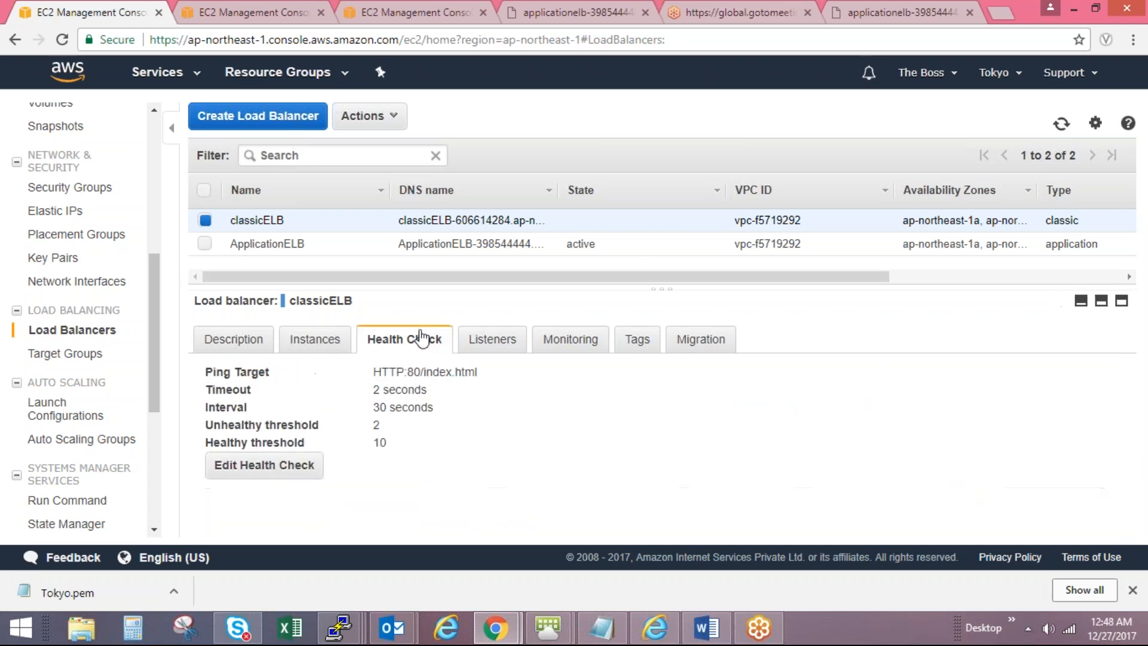
click(269, 468)
click(614, 460)
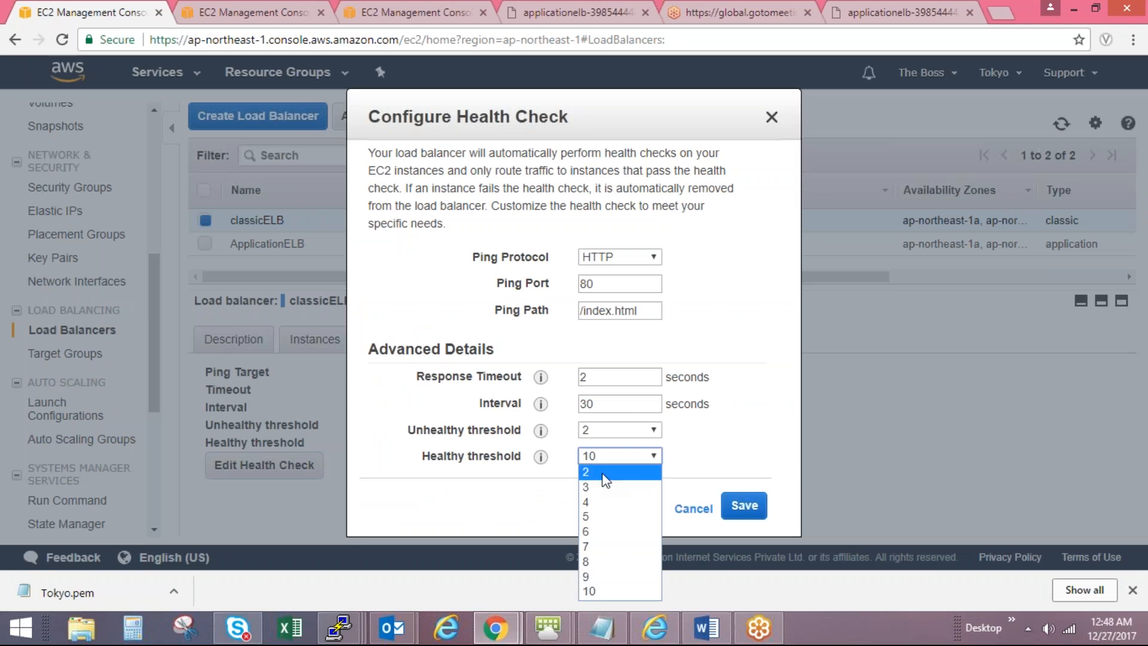
click(602, 472)
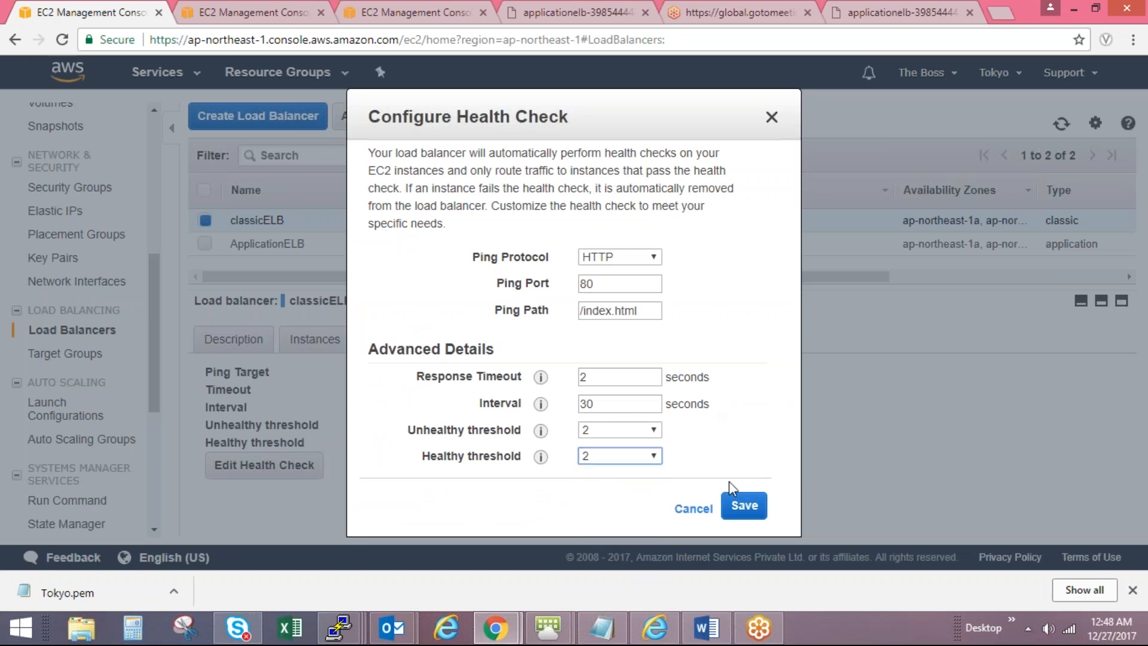
click(745, 508)
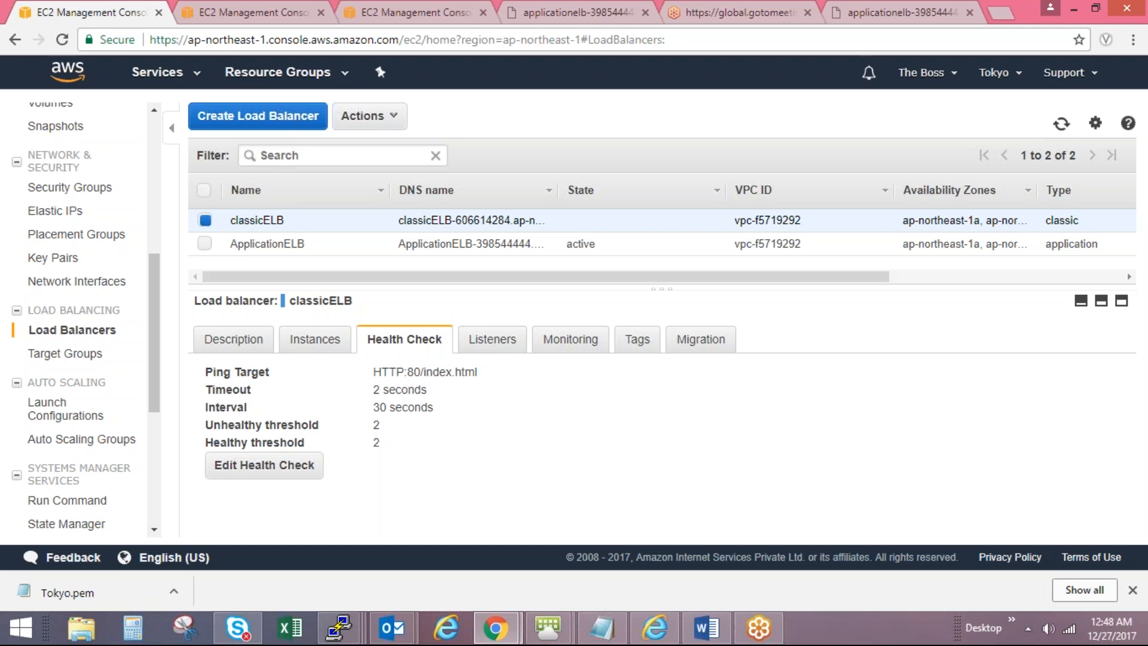
Step: Look over classicELB's listeners and refresh its instance list to recheck each instance's status
click(492, 337)
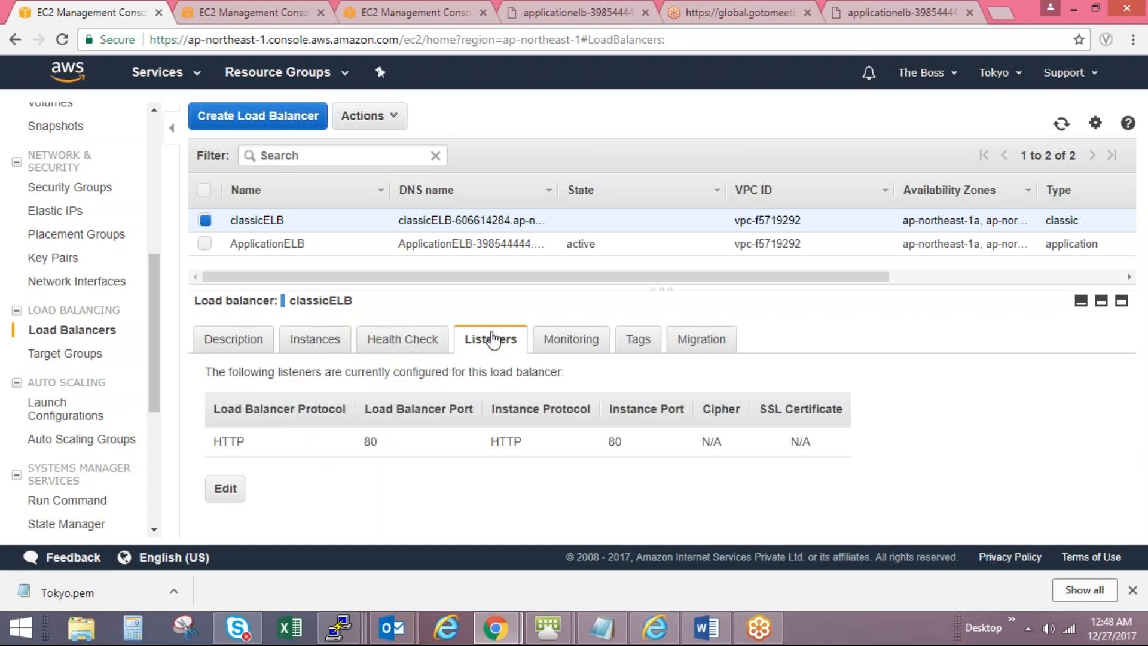
click(317, 339)
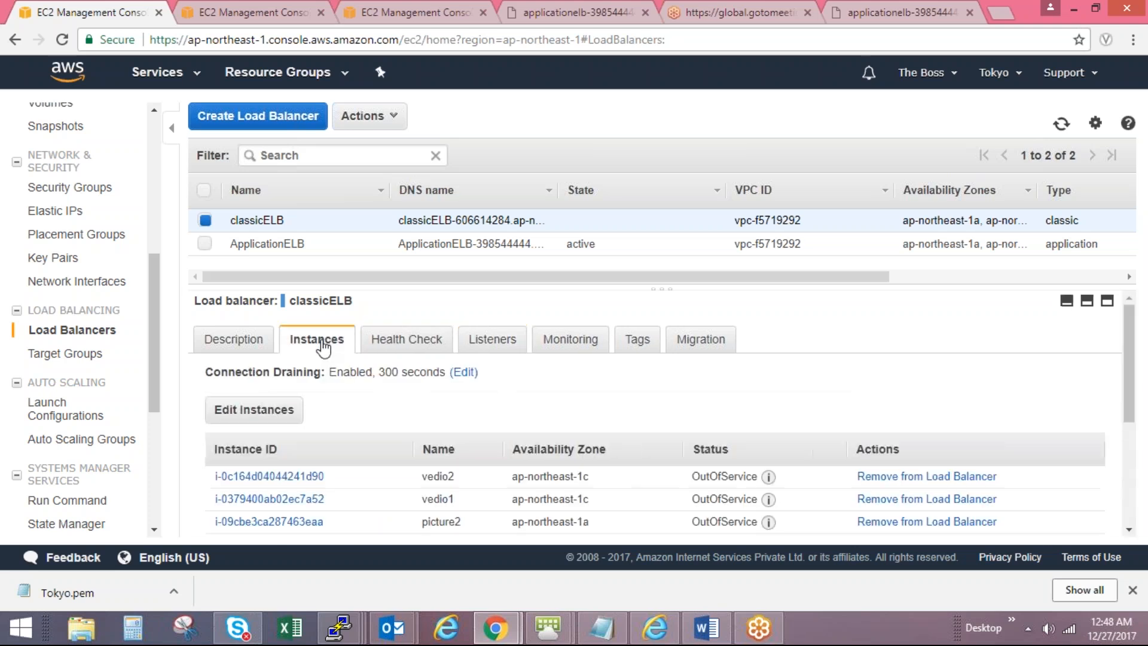
click(1061, 123)
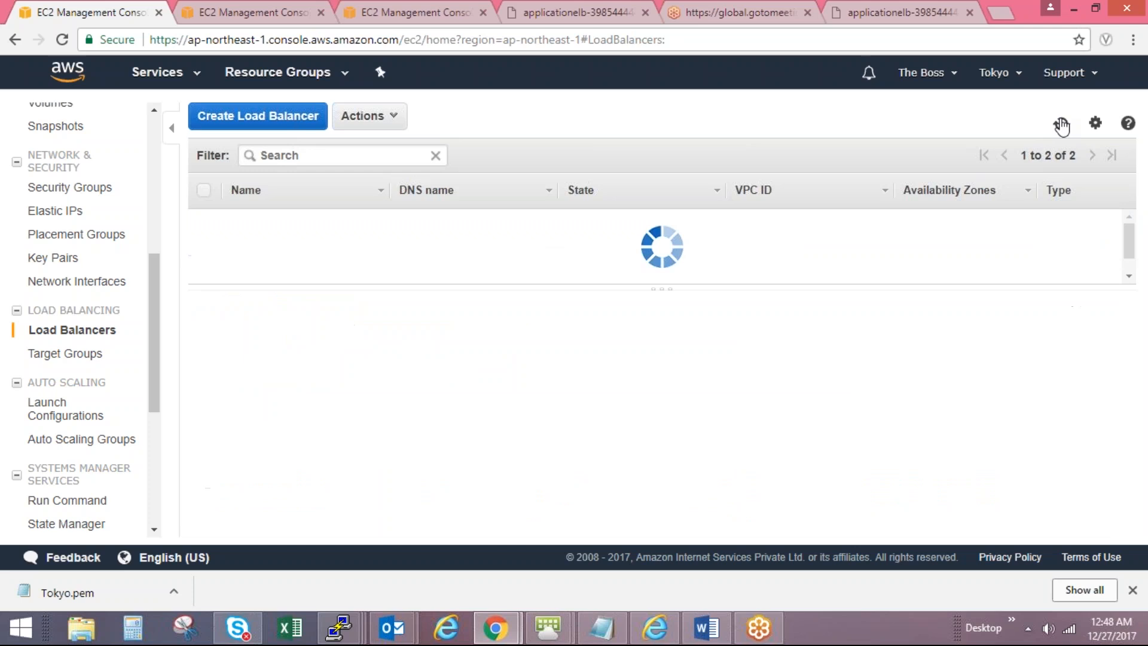
drag(1129, 384, 1134, 425)
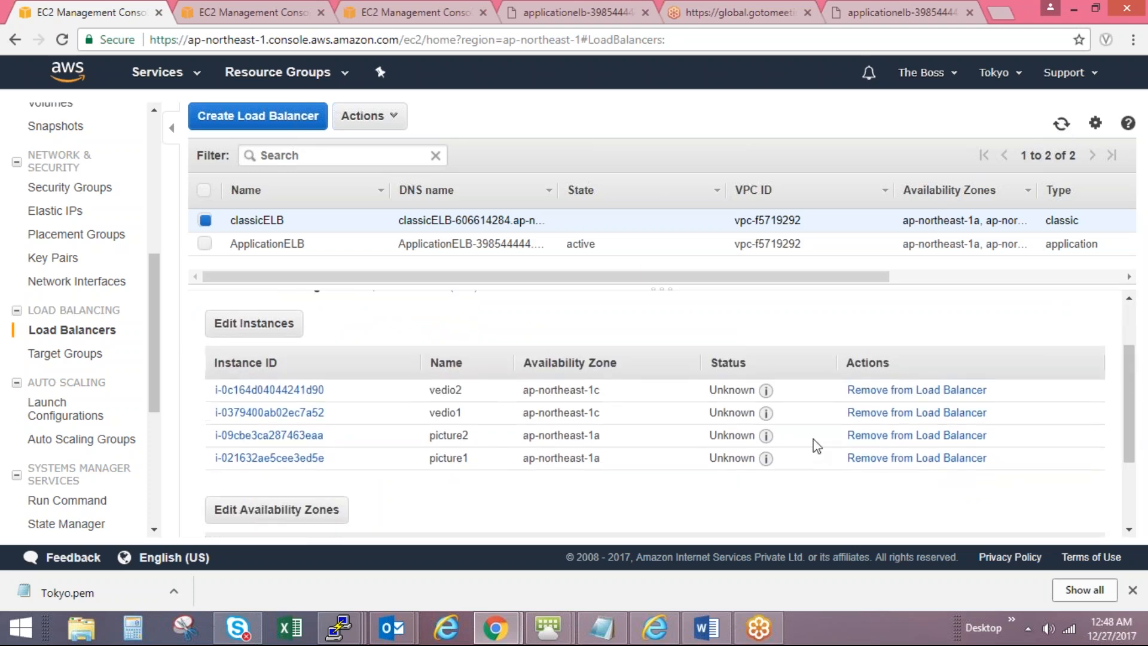
mouse_move(768, 395)
click(1061, 125)
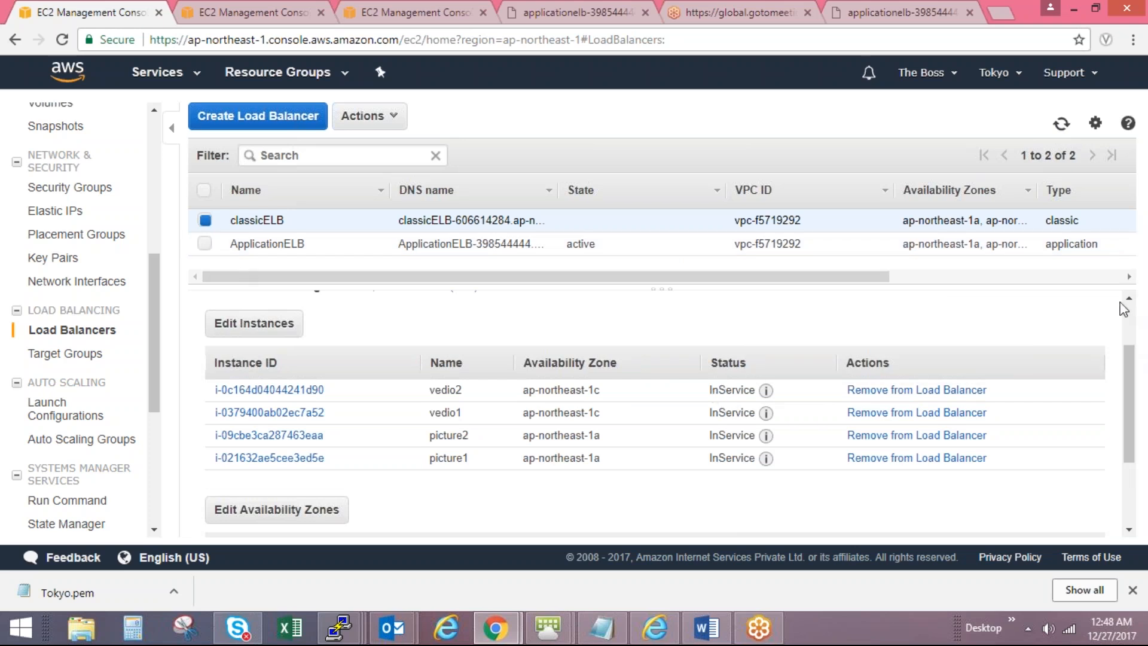
Step: Copy classicELB's DNS name from its description, without the record type
click(1132, 327)
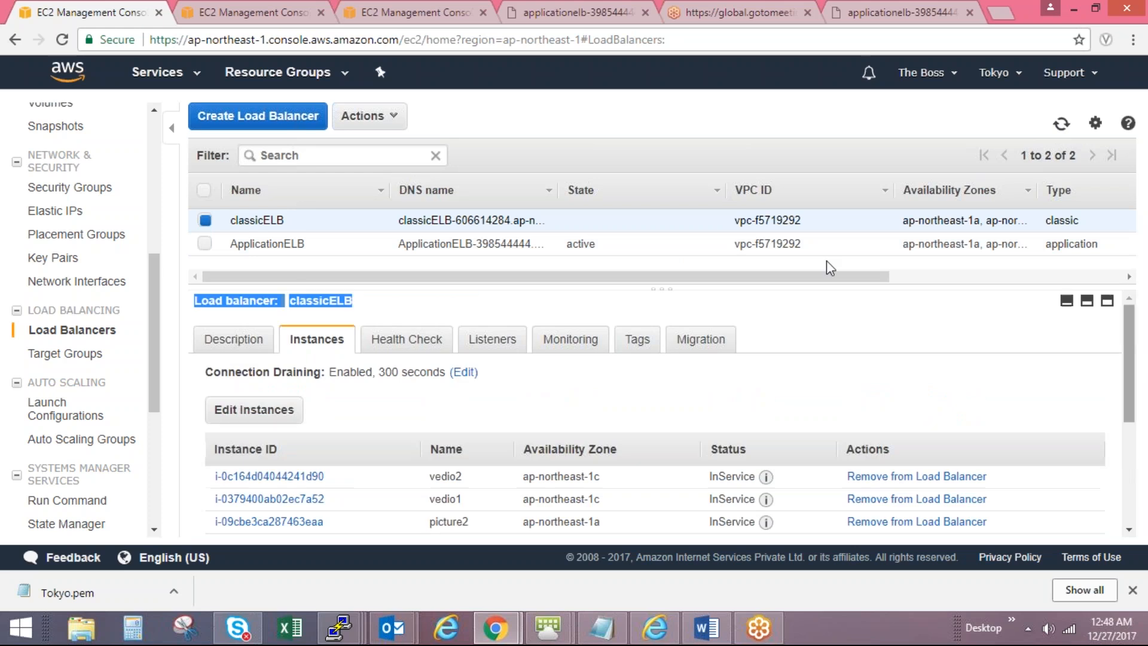
click(233, 339)
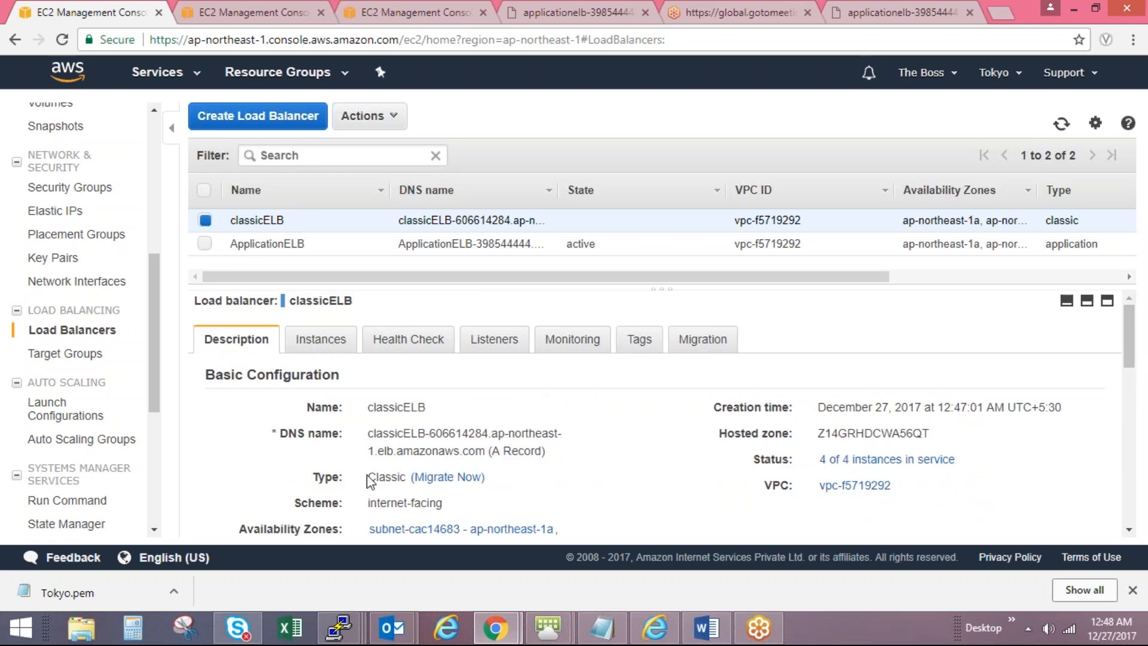
drag(370, 435, 482, 453)
key(ctrl+c)
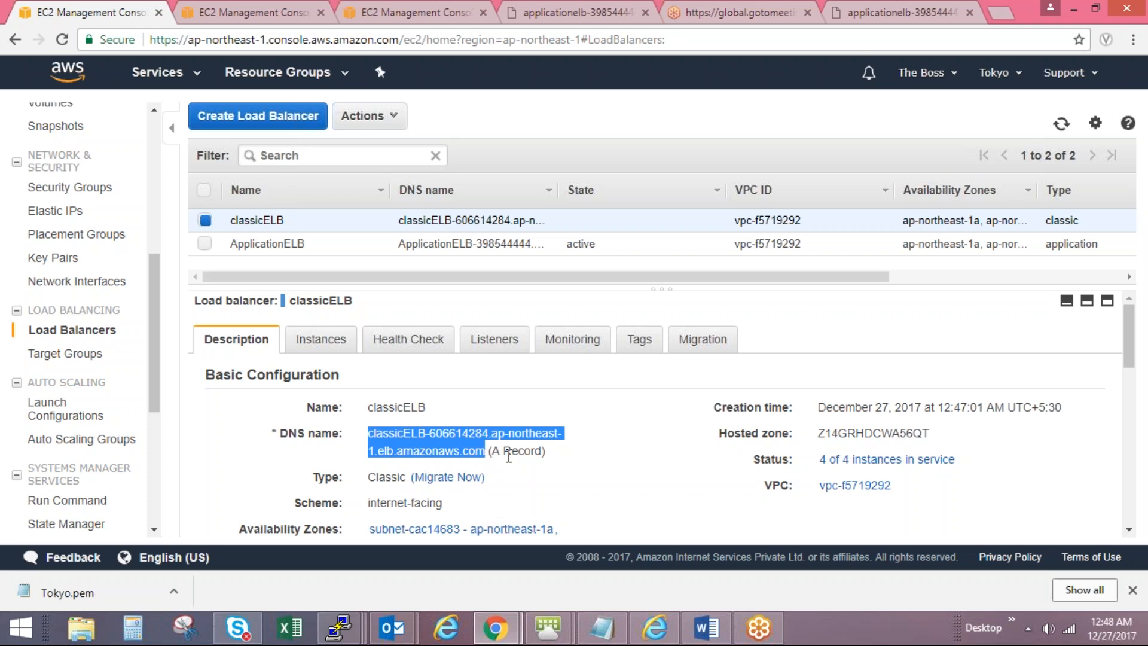
Step: Examine the status of classicELB's instances and the health of its availability zones
click(323, 348)
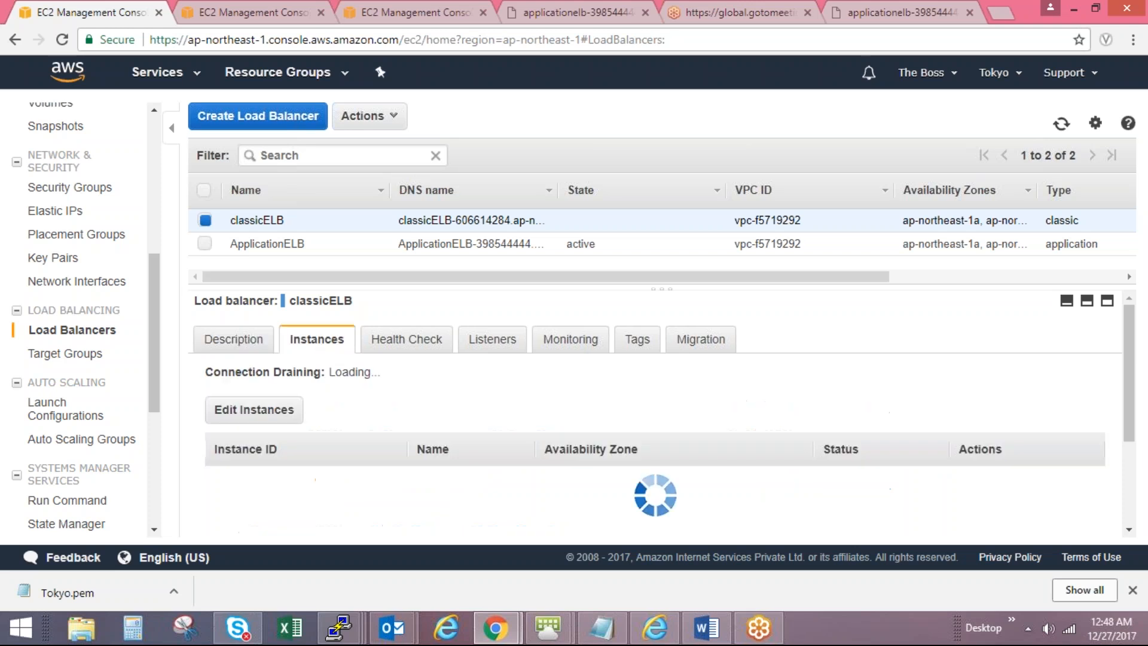
scroll(1130, 469, down, 4)
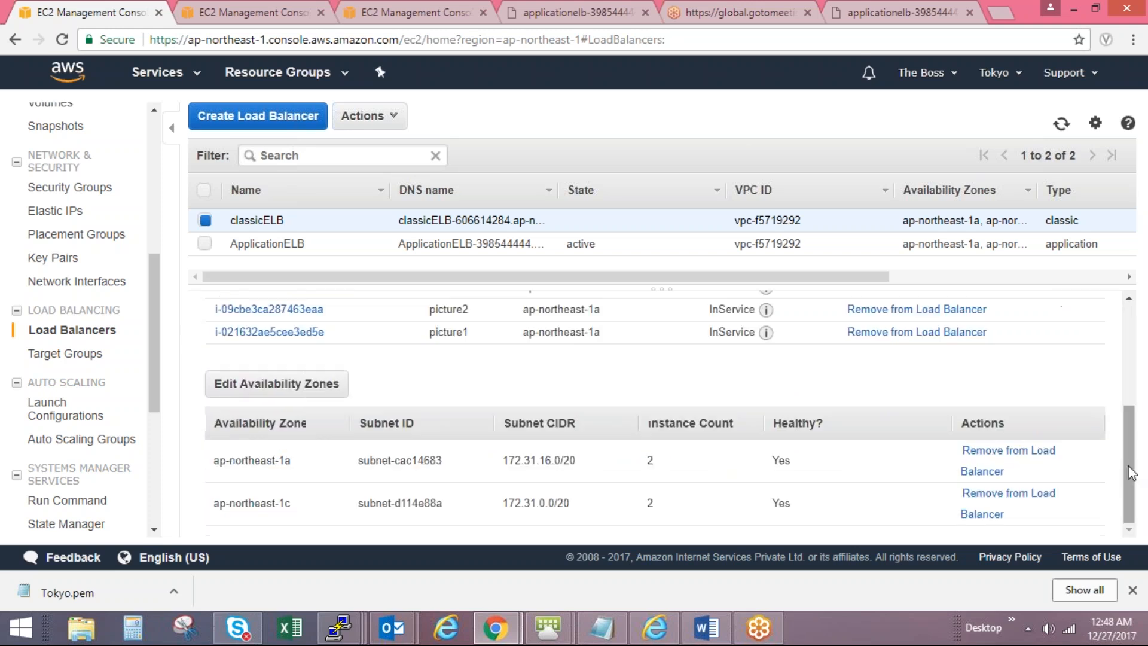
scroll(1143, 442, up, 2)
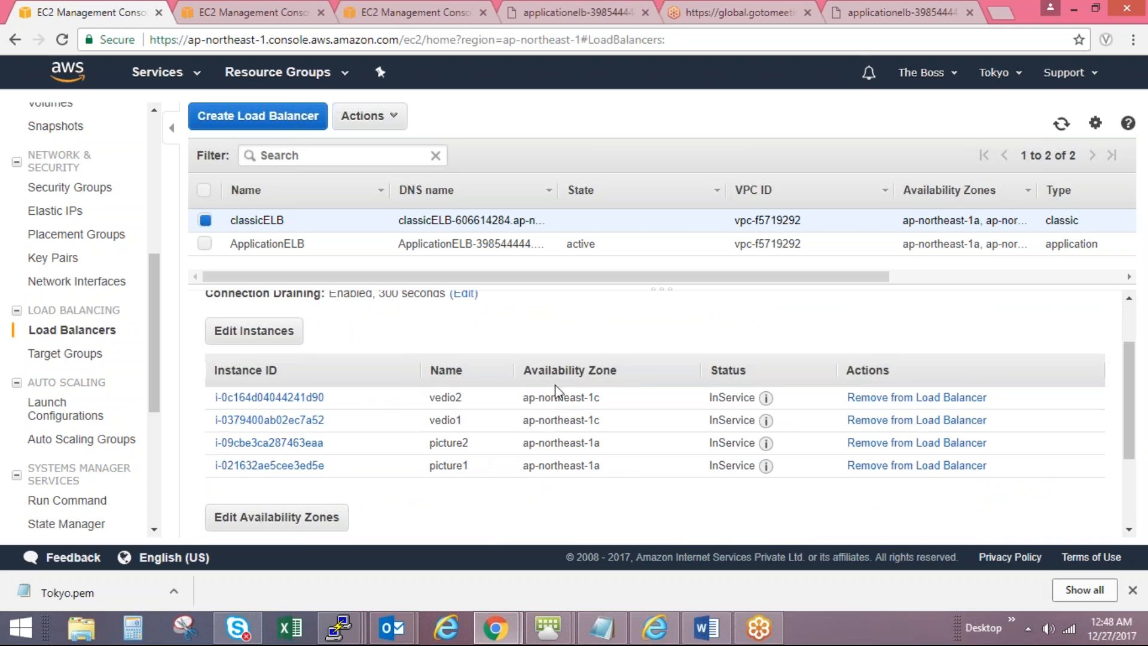
Step: Open the copied classicELB DNS name in the browser tab showing the application load balancer's picture.html page
click(538, 14)
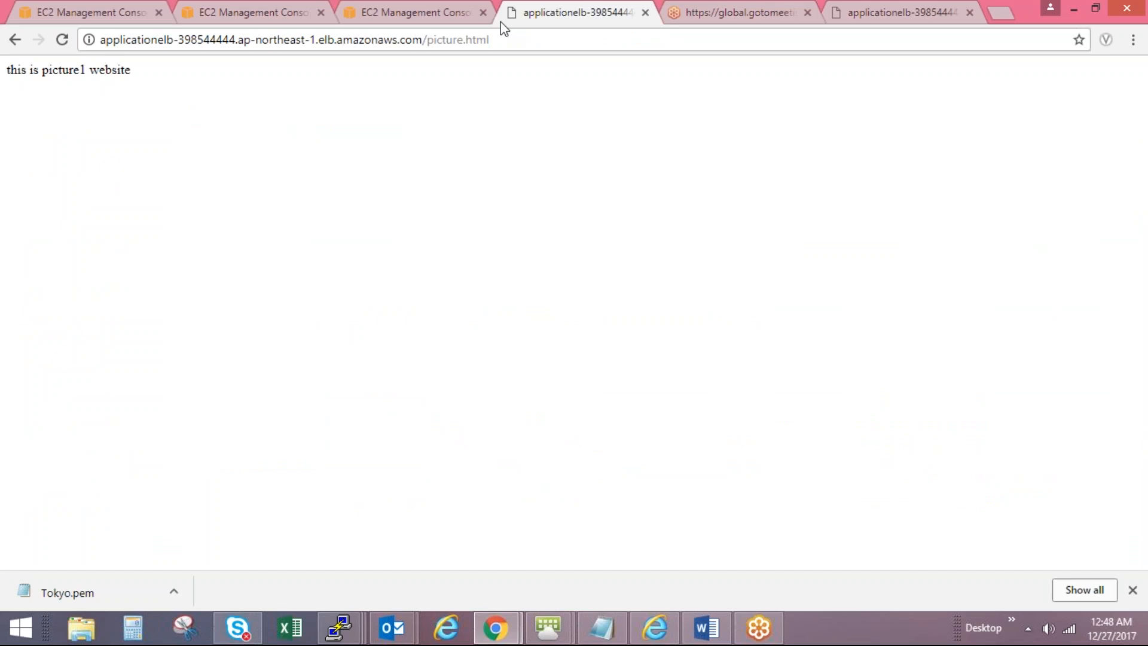
click(484, 40)
key(ctrl+v)
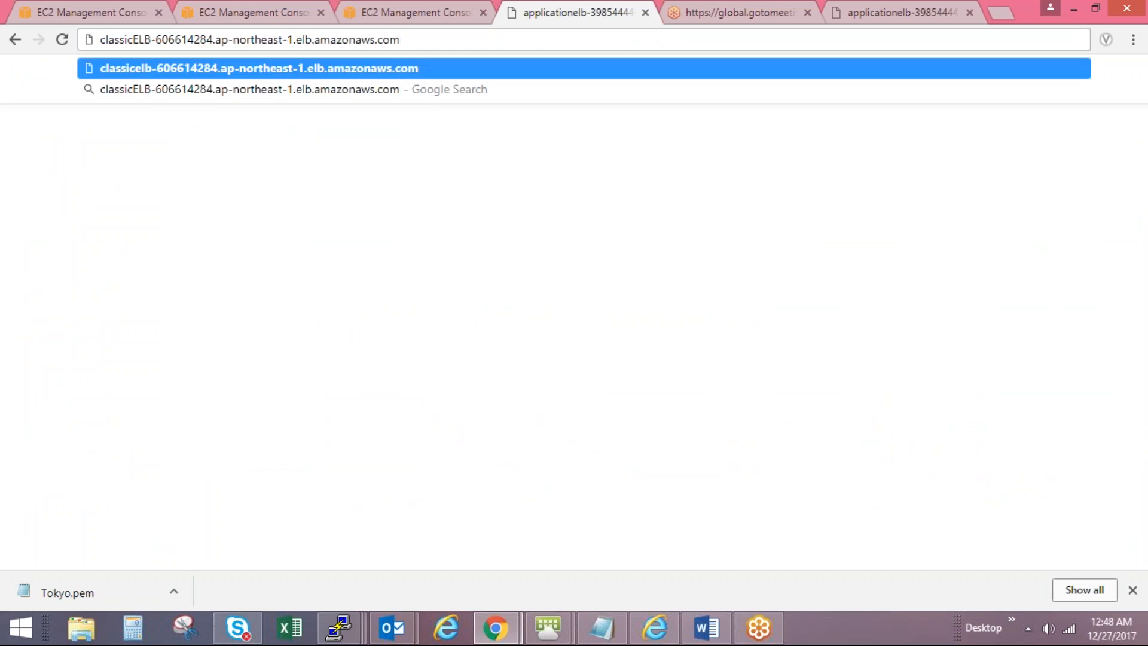
key(Return)
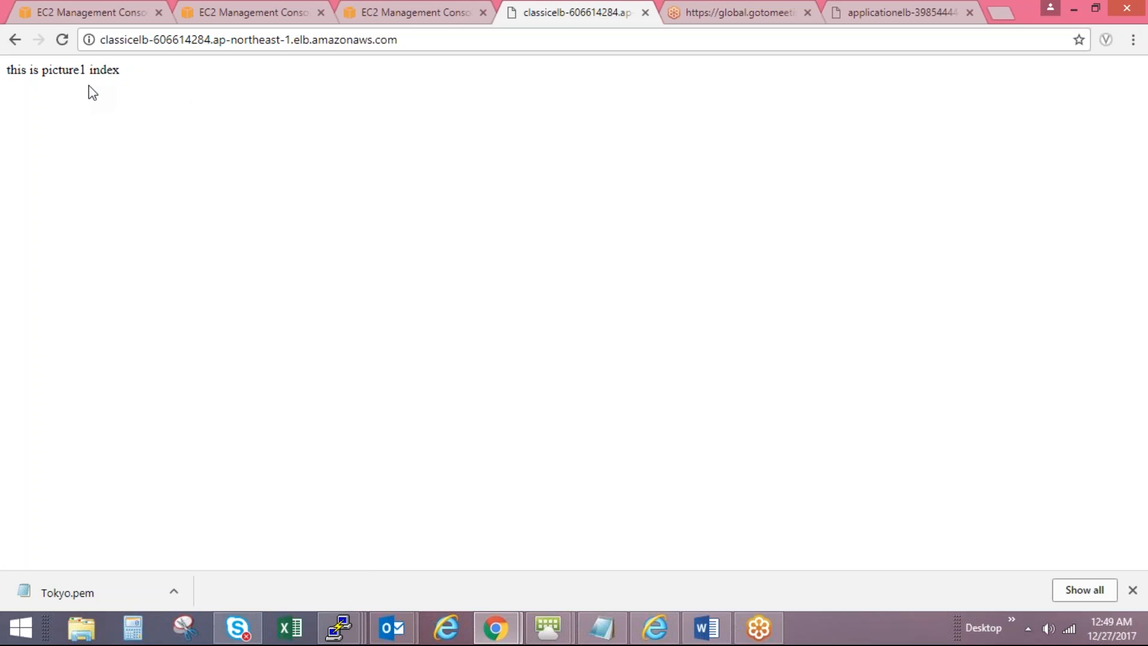
Step: Reload the classicELB page repeatedly to test how requests are distributed across the picture and vedio instances
click(60, 40)
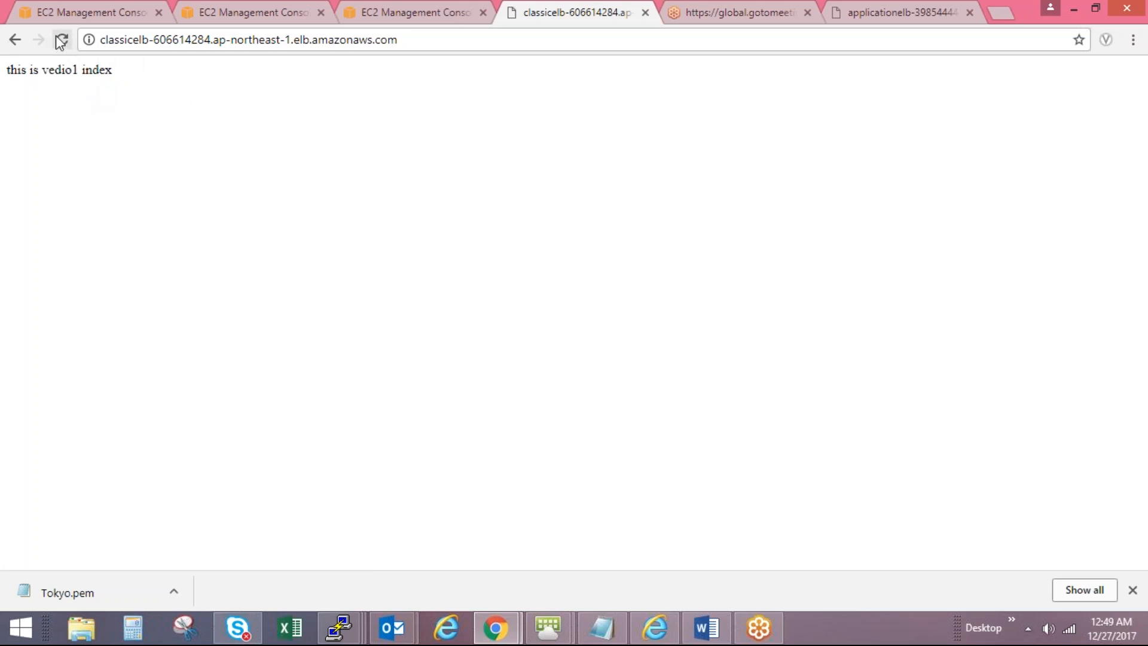
click(59, 40)
click(60, 40)
click(60, 39)
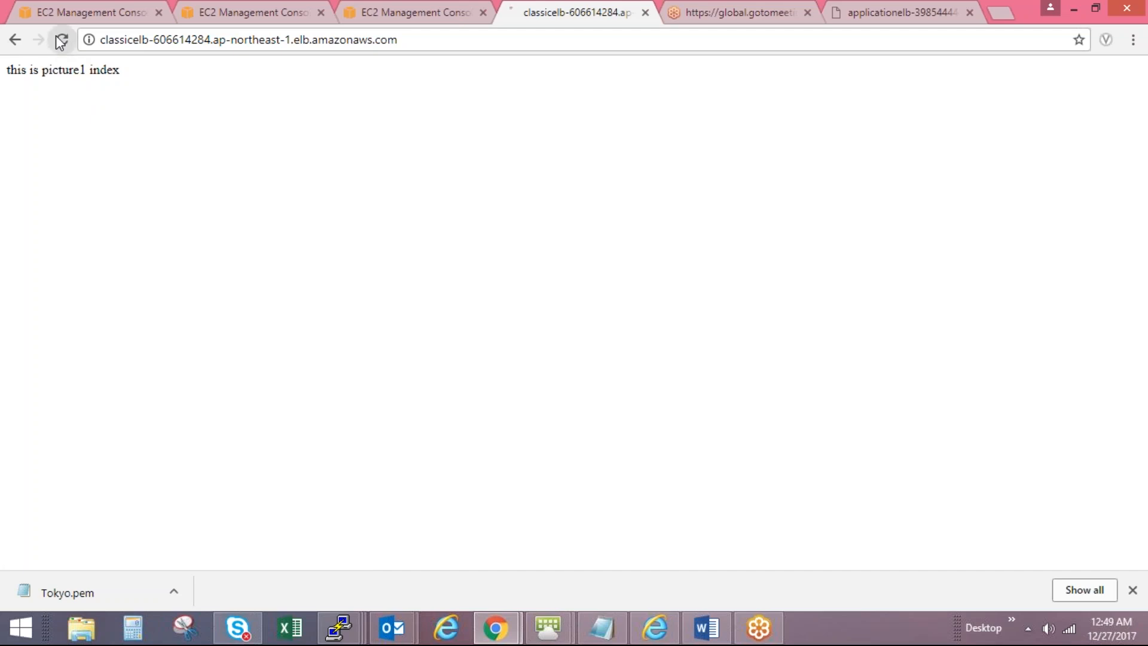
click(60, 40)
click(61, 40)
click(60, 40)
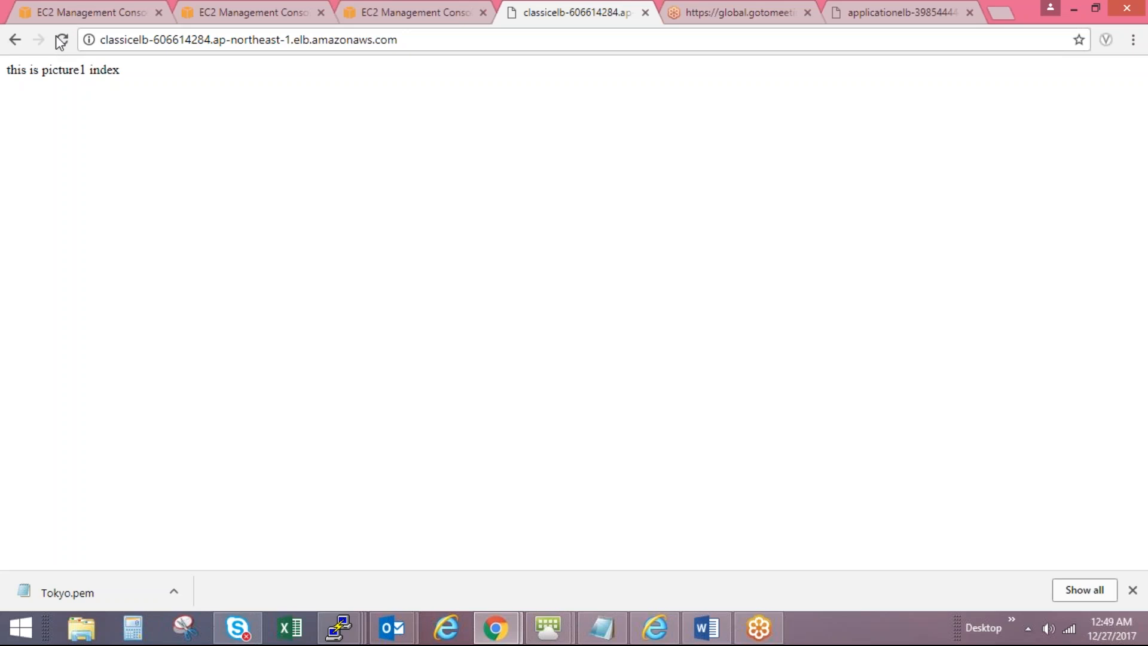
click(60, 40)
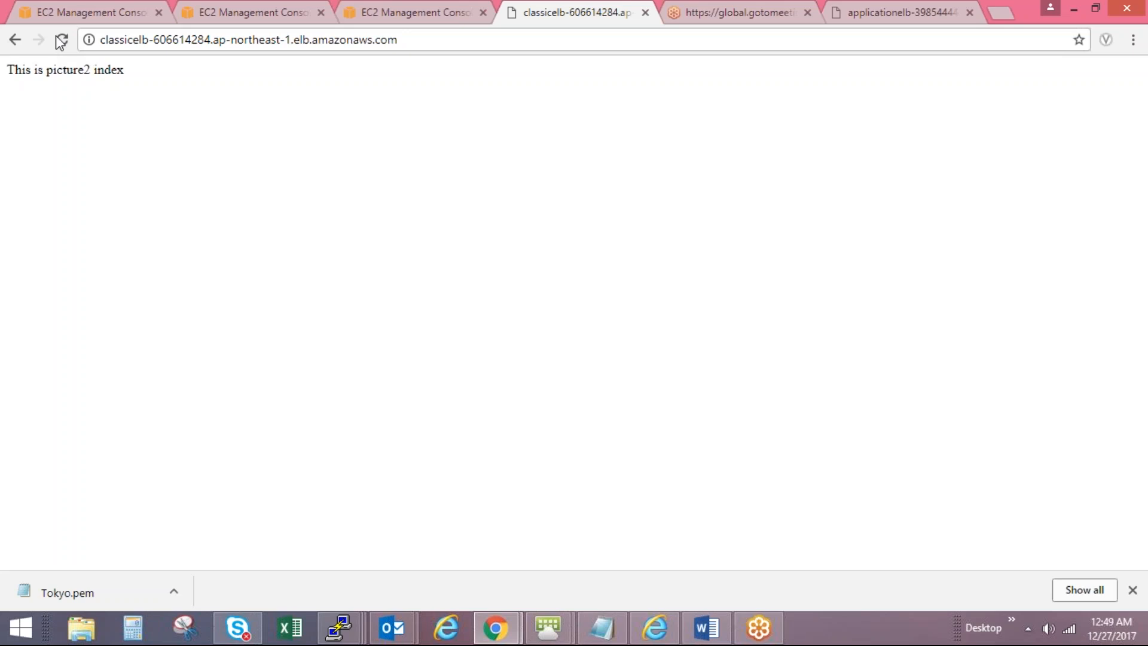
click(61, 40)
click(60, 39)
click(60, 40)
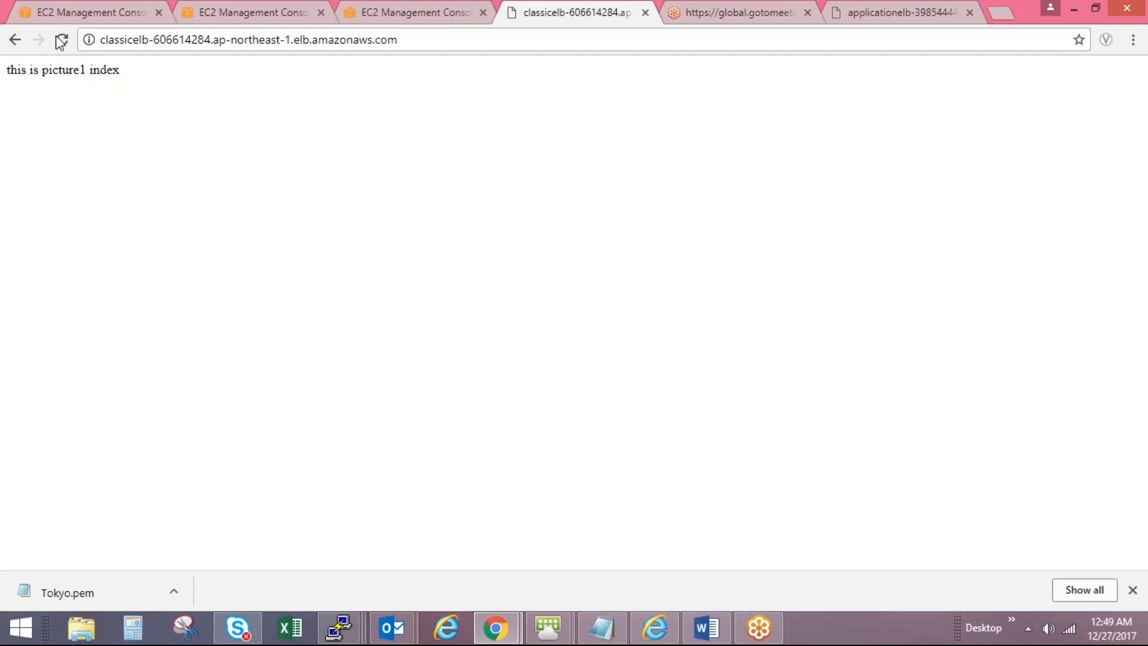
click(61, 40)
click(60, 40)
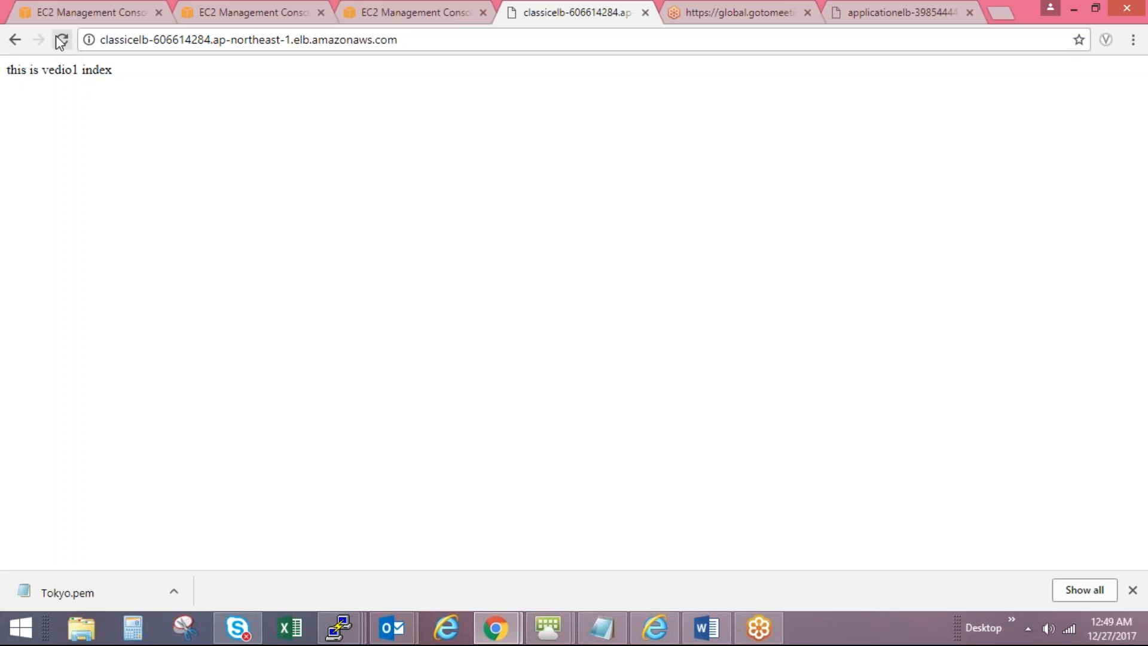
Step: Return to the EC2 load balancer list and start creating another load balancer
click(88, 12)
click(239, 116)
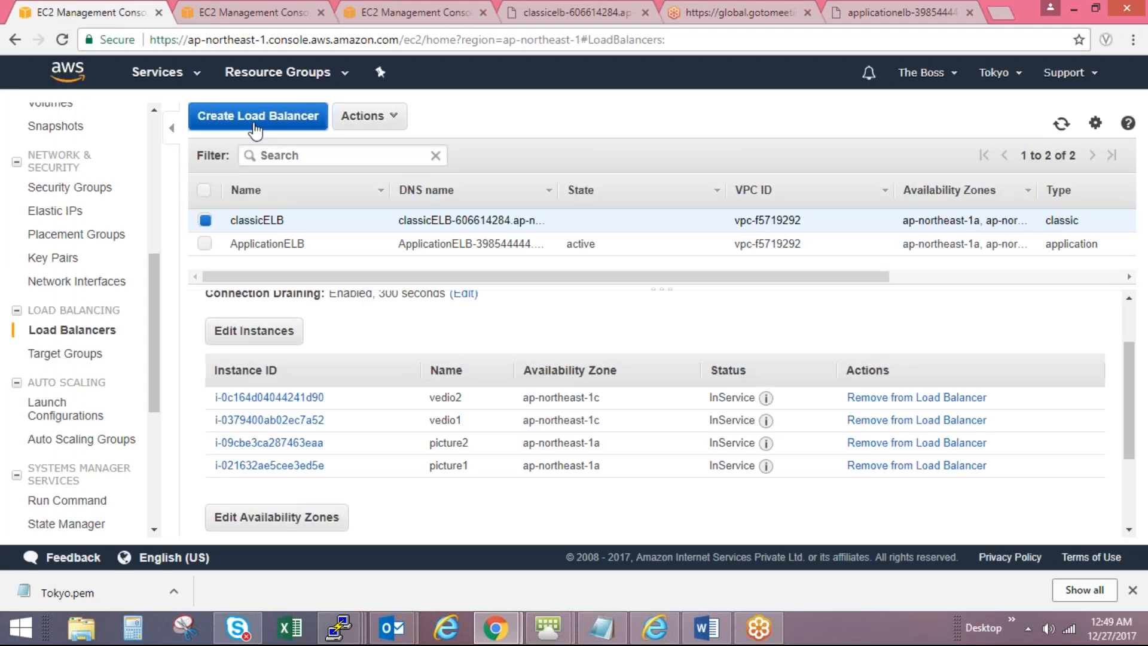